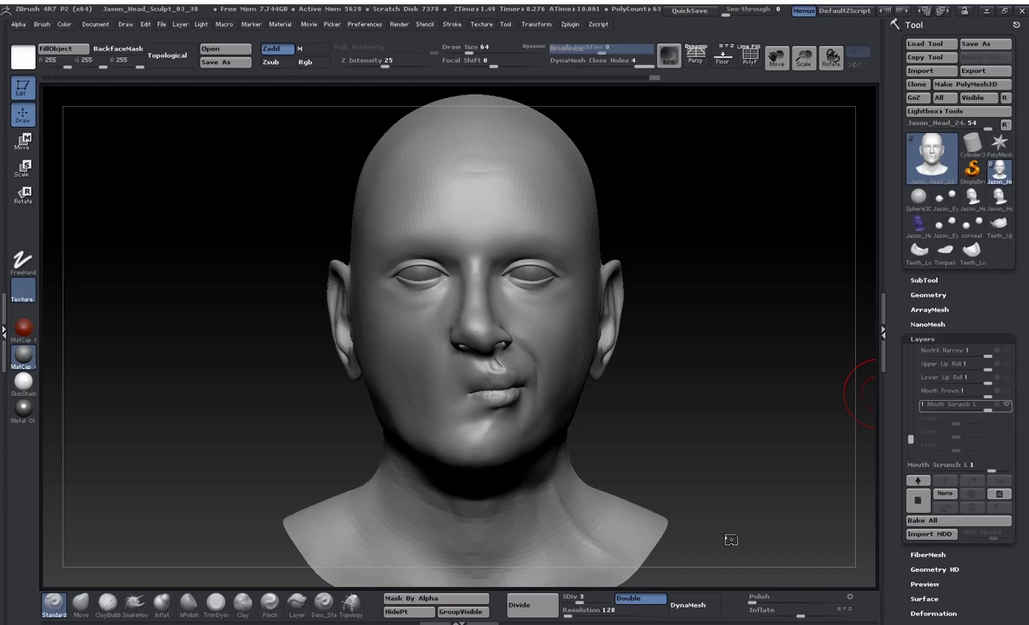
- Turn and zoom the ZBrush view onto the face to inspect the Mouth Scrunch L layer
left_click_drag(730, 539, 715, 461)
left_click_drag(707, 447, 682, 469, "alt")
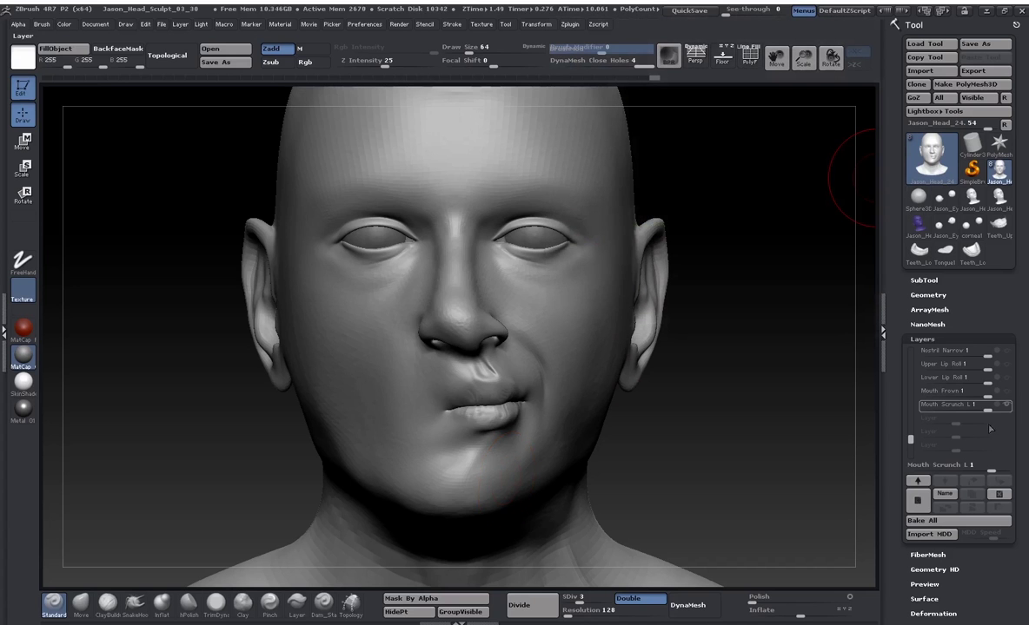
mouse_move(969, 406)
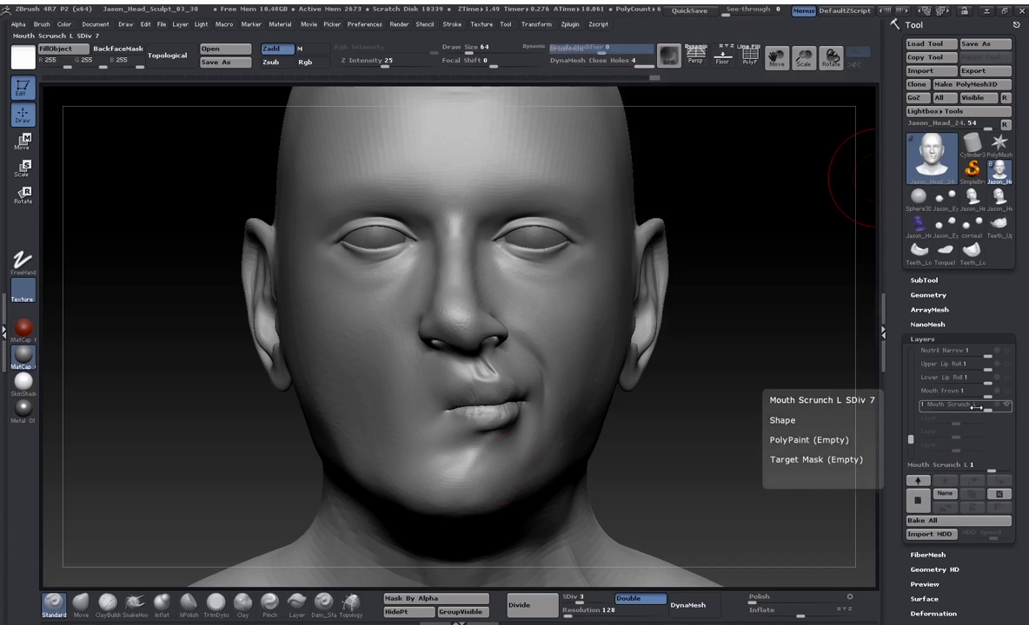
- Export the scrunched head as the OBJ Jason_Head_30_Mouth_Scrunch_L in Blend Shapes
left_click(971, 71)
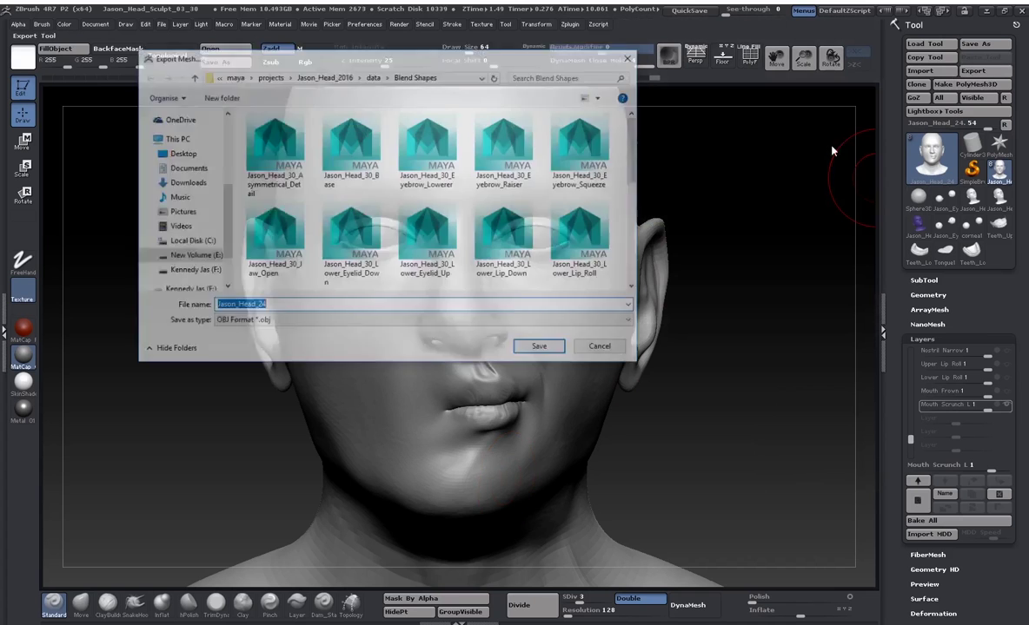
key("BackSpace")
key("BackSpace")
key("BackSpace")
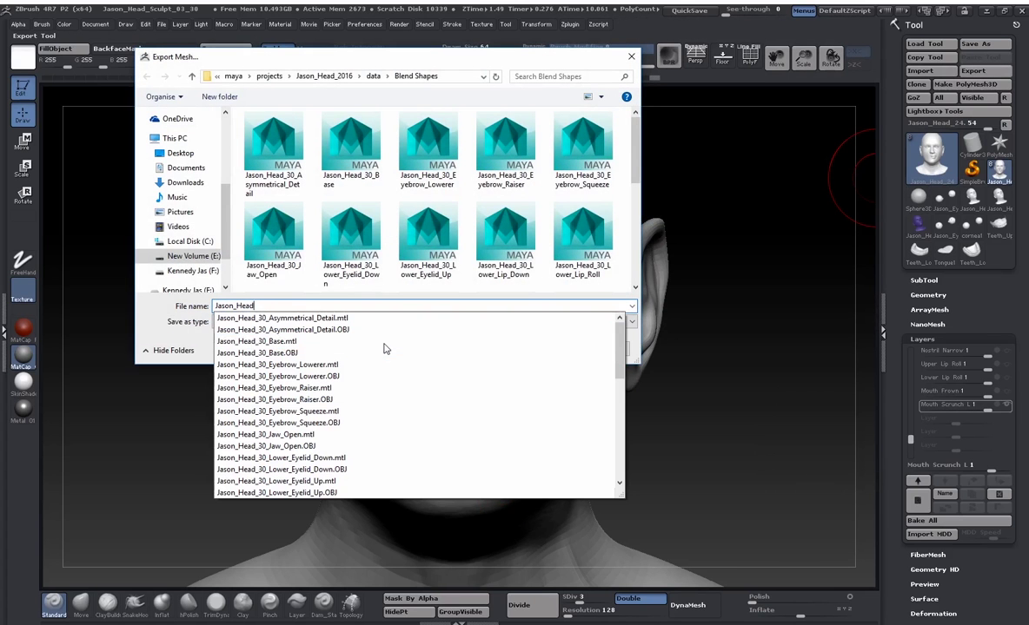
type("_30_Mouth_Sc")
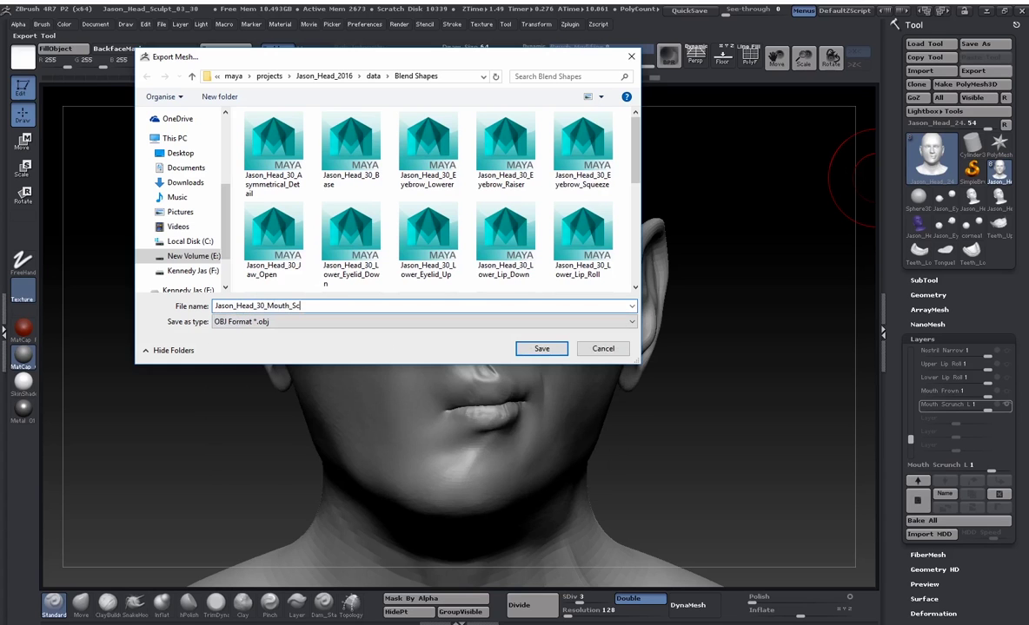
type("runch_Left")
key("Return")
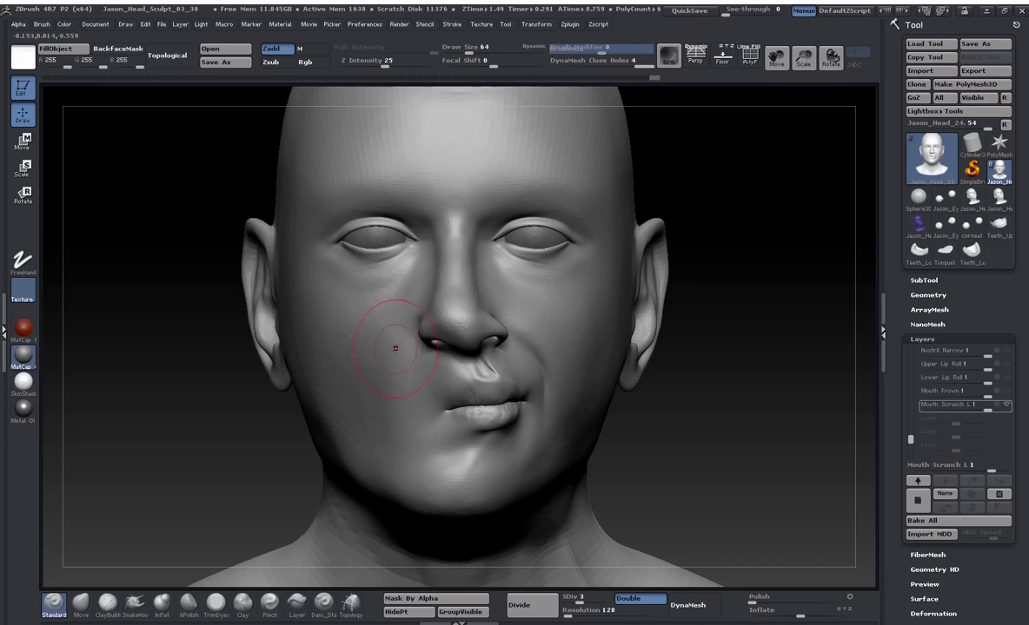
key("super")
- In maximized Maya, import Jason_Head_30_Base.OBJ and frame it front-on
mouse_move(362, 619)
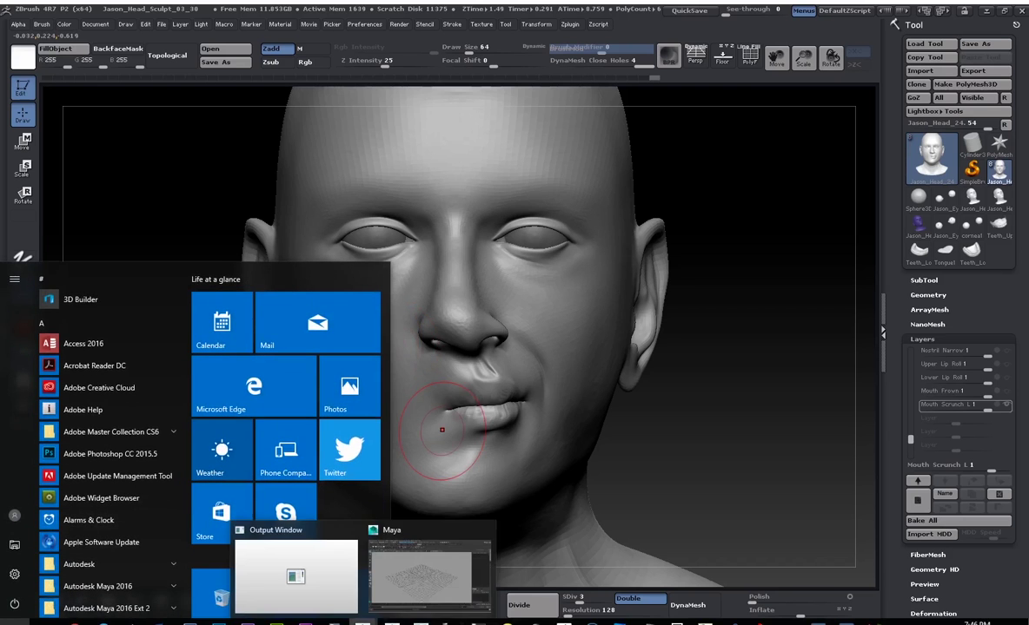
left_click(398, 595)
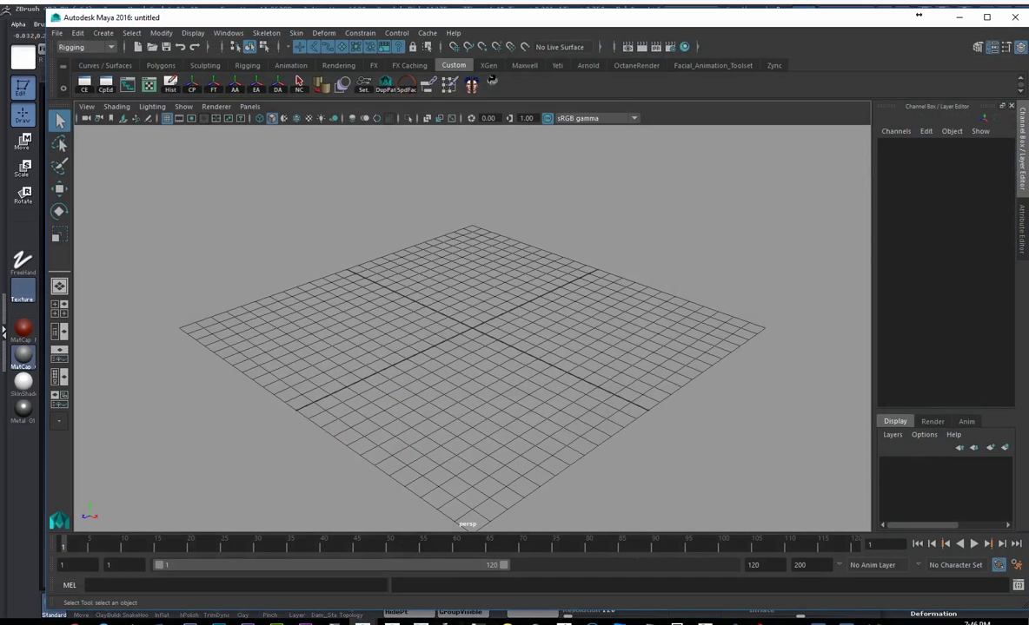
double_click(556, 18)
left_click(7, 20)
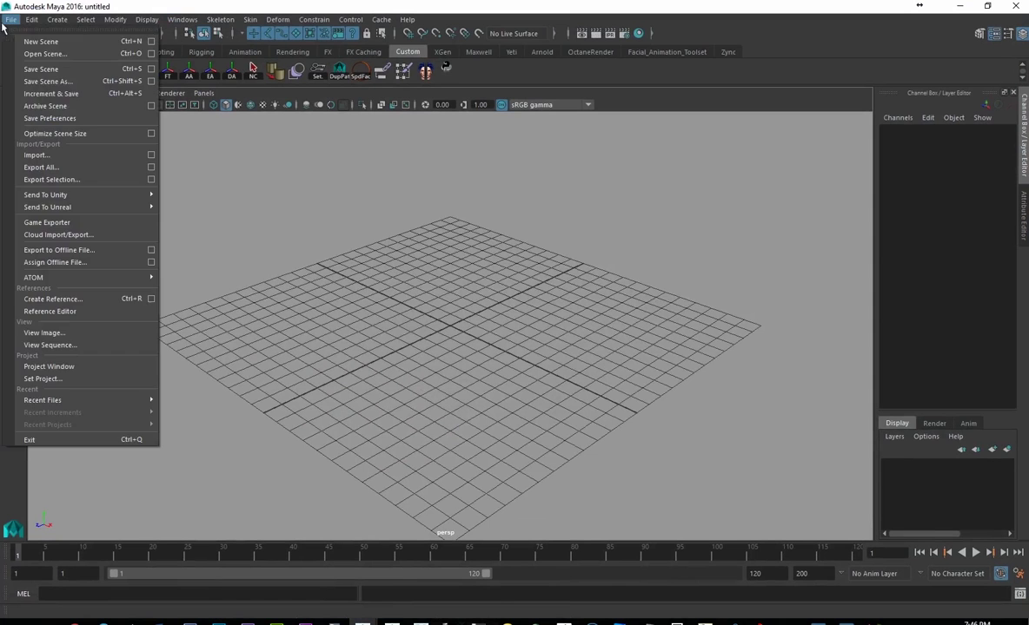
left_click(37, 155)
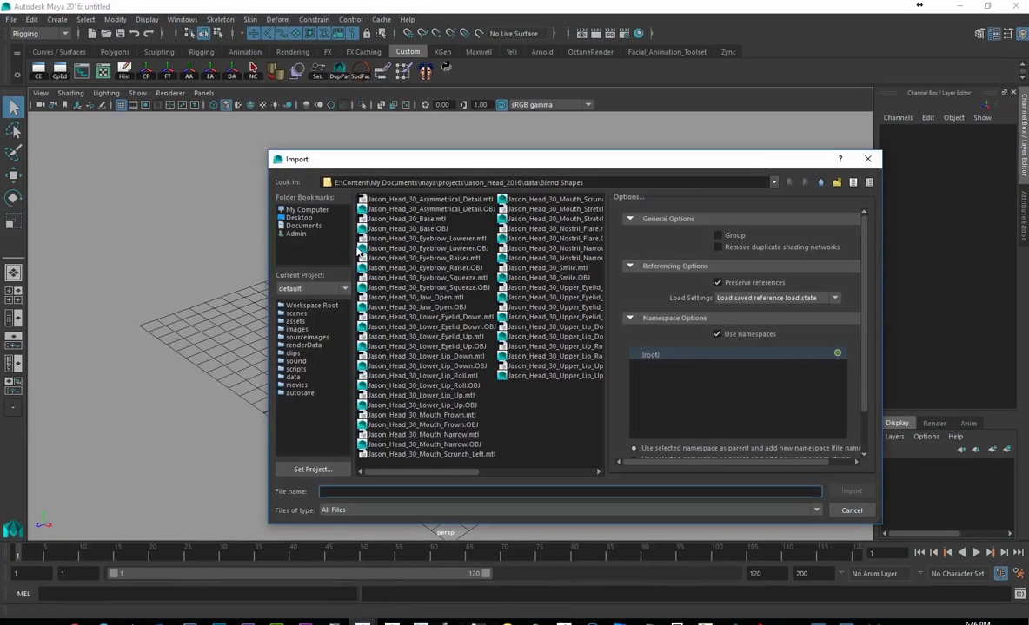
left_click(436, 230)
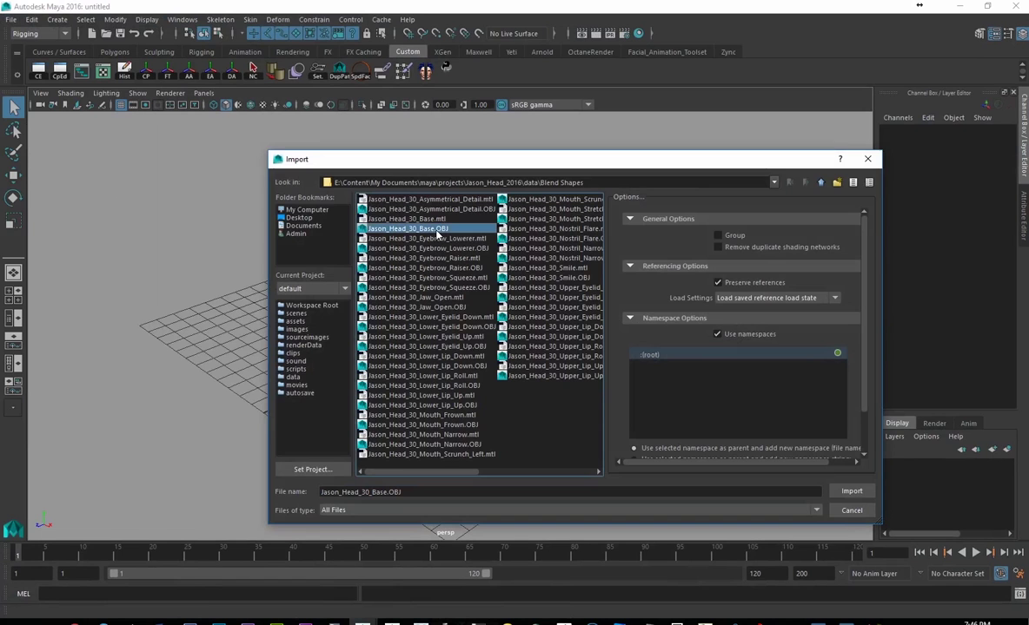
double_click(436, 229)
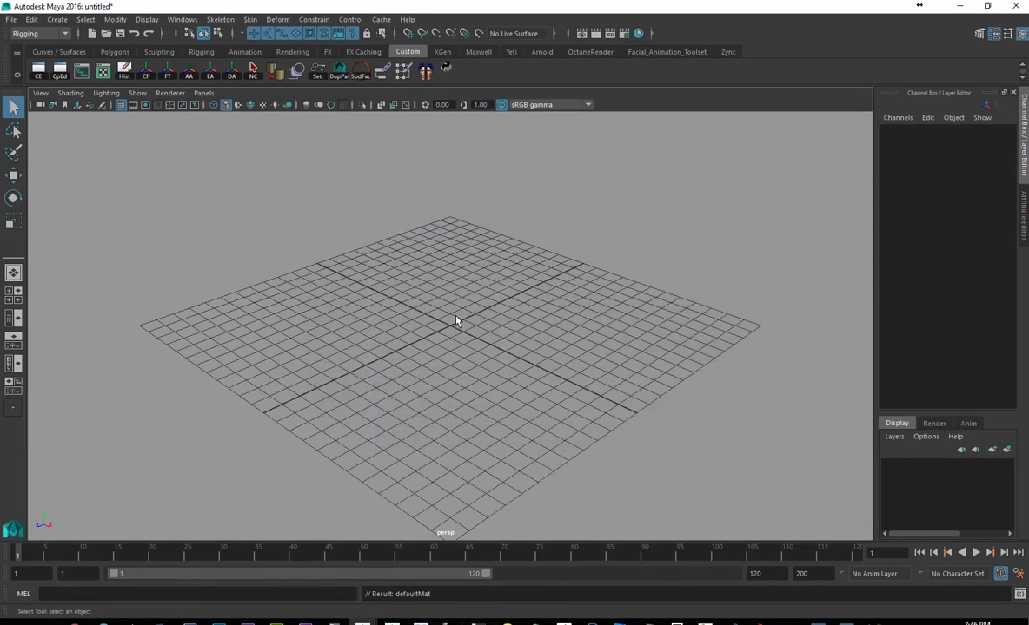
key("f")
left_click_drag(428, 338, 450, 337, "alt")
- Import the Mouth Scrunch Left head OBJ into the same scene
left_click(11, 19)
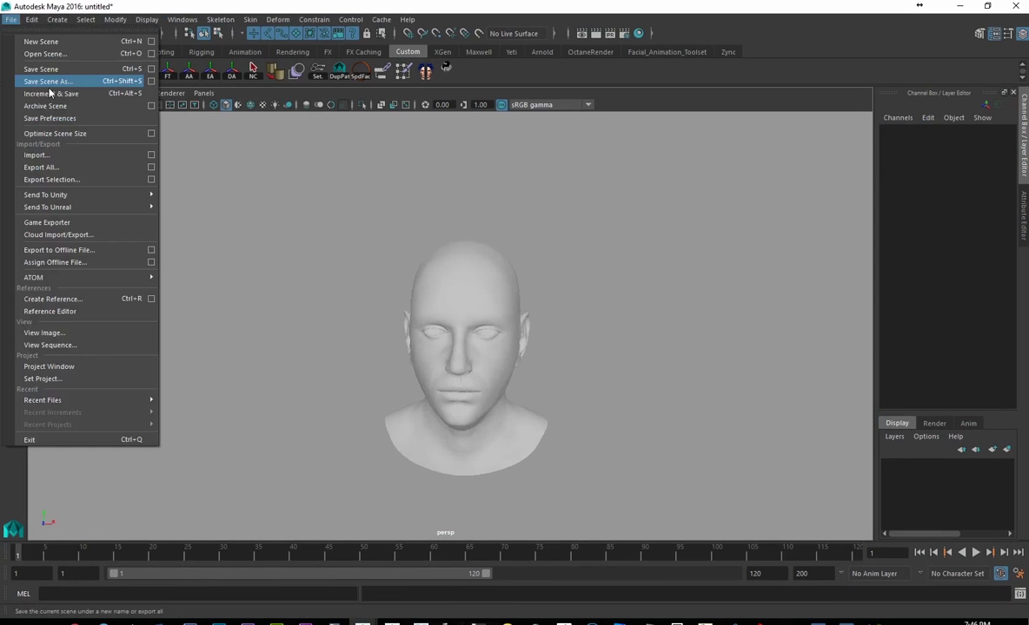
left_click(39, 154)
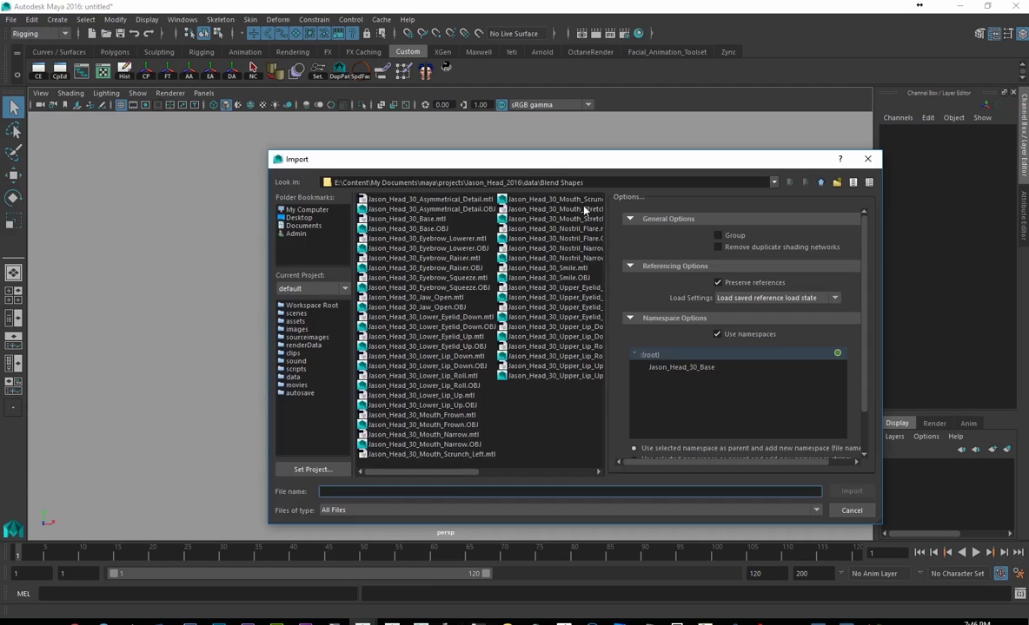
double_click(540, 199)
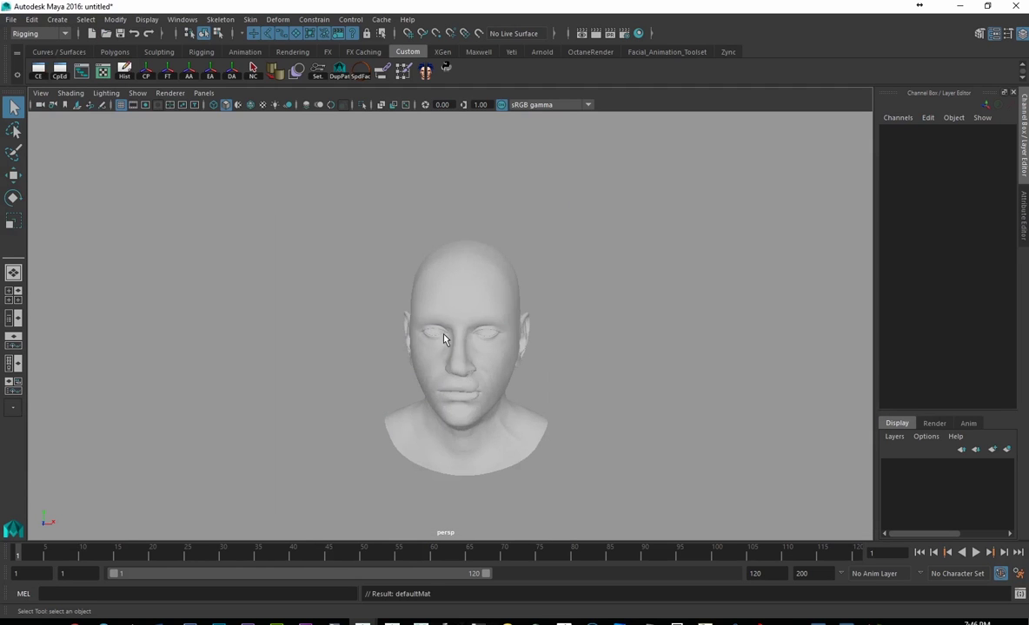
- Move the base head to the left along X with the Move tool
left_click(453, 339)
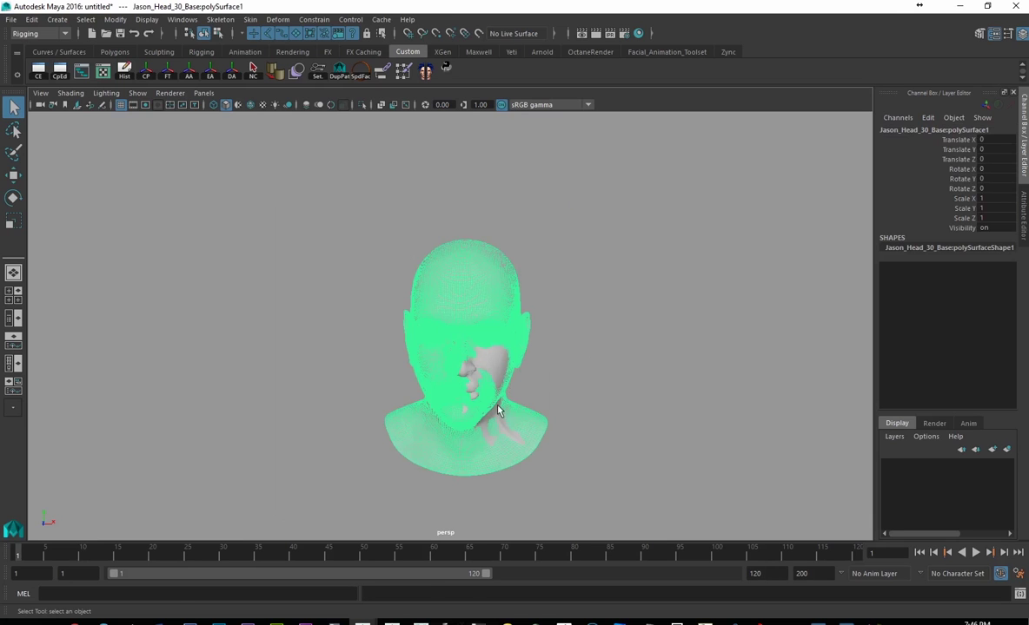
key("w")
right_click_drag(579, 391, 368, 252, "alt")
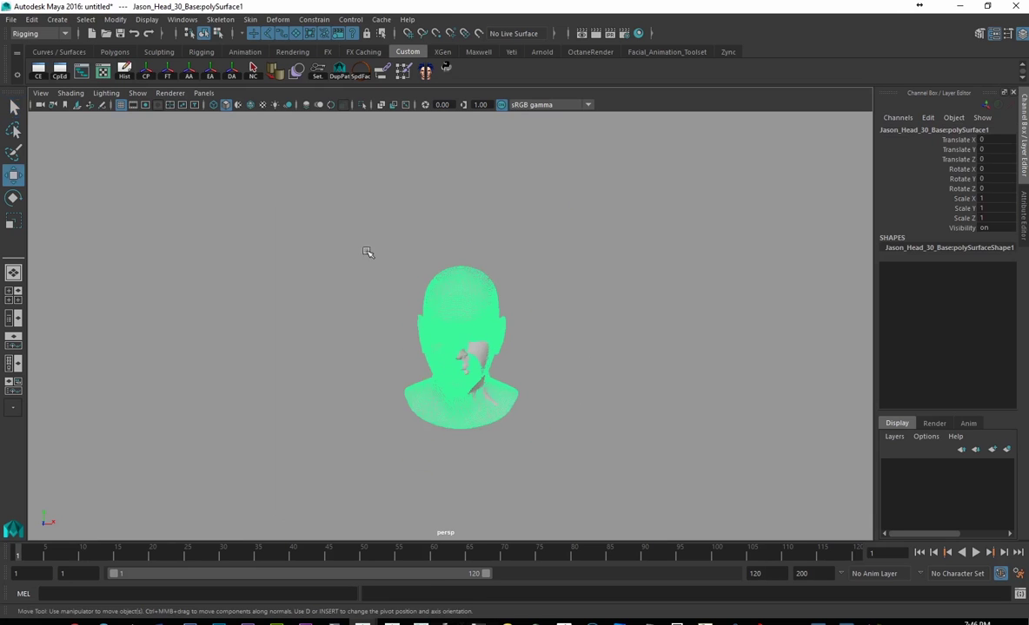
left_click(446, 269)
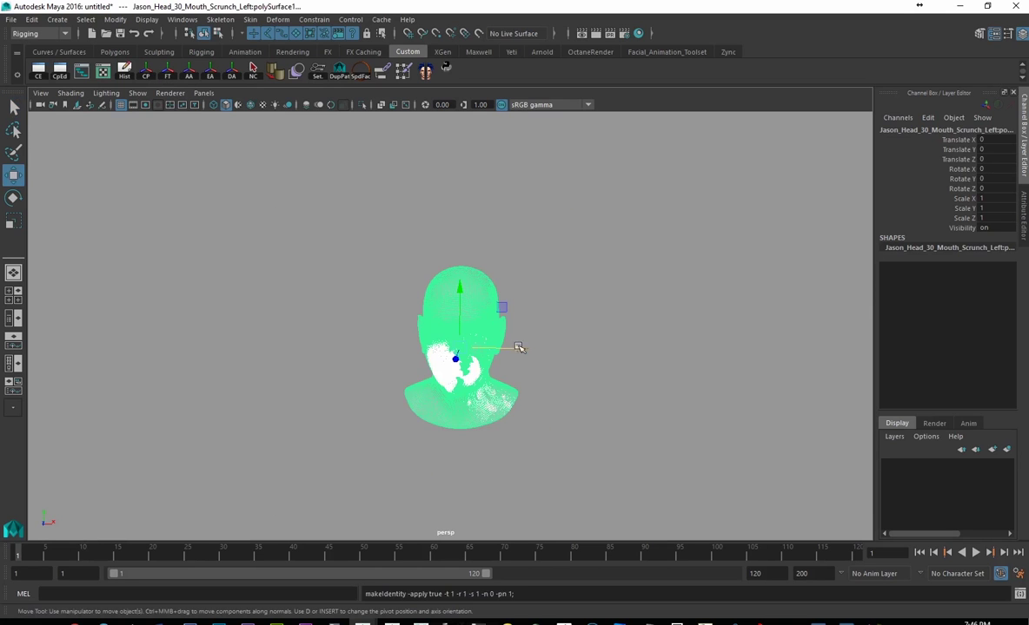
left_click(485, 301)
left_click_drag(516, 349, 375, 348)
middle_click_drag(382, 396, 363, 374, "alt")
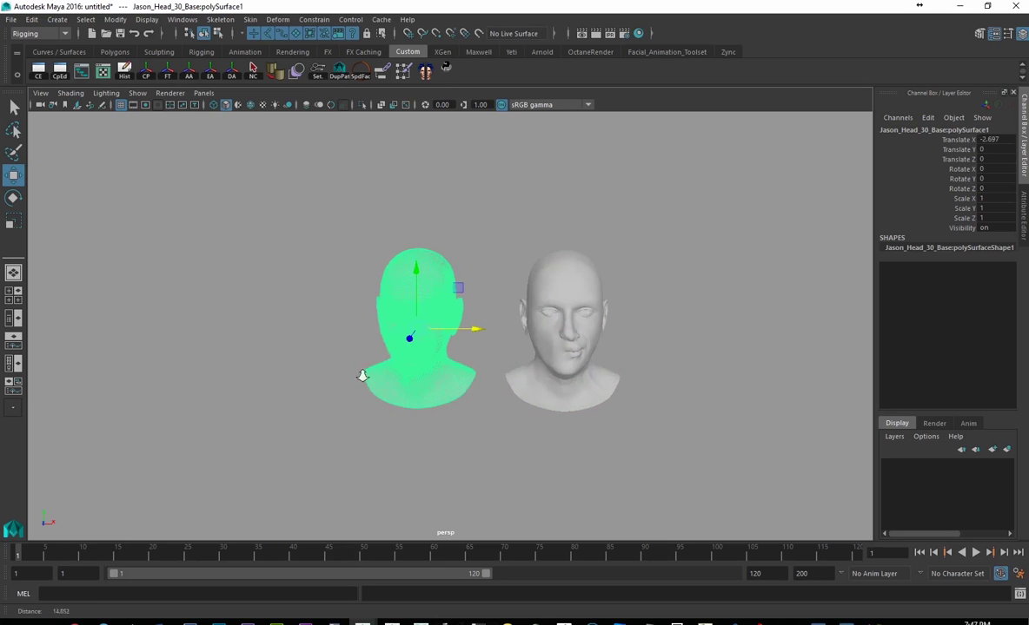
- Move the mouth-scrunch head right to Translate X 3.121
left_click(556, 191)
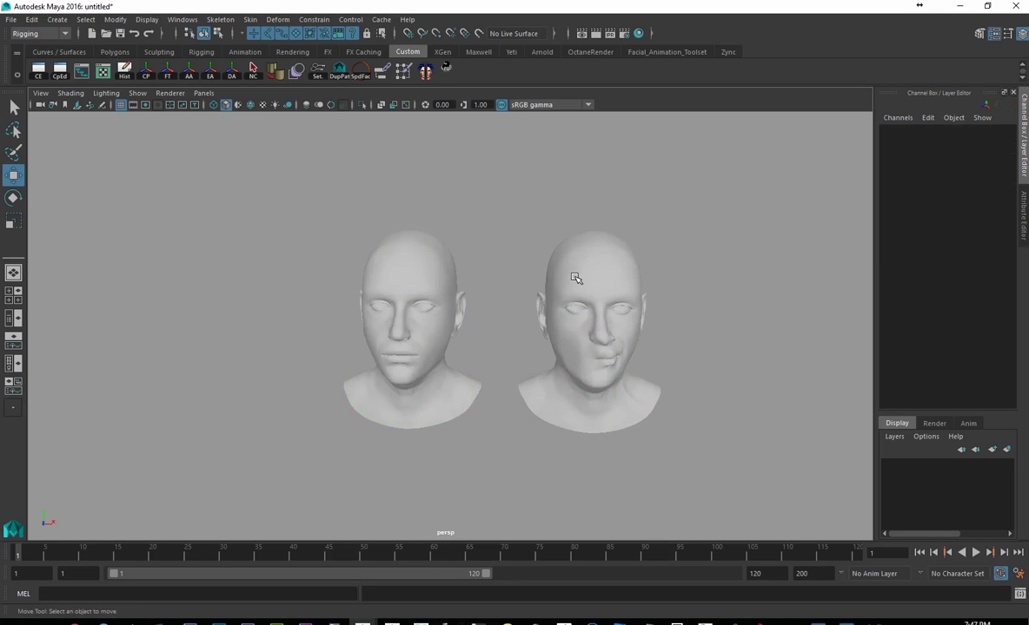
left_click(575, 278)
key("f")
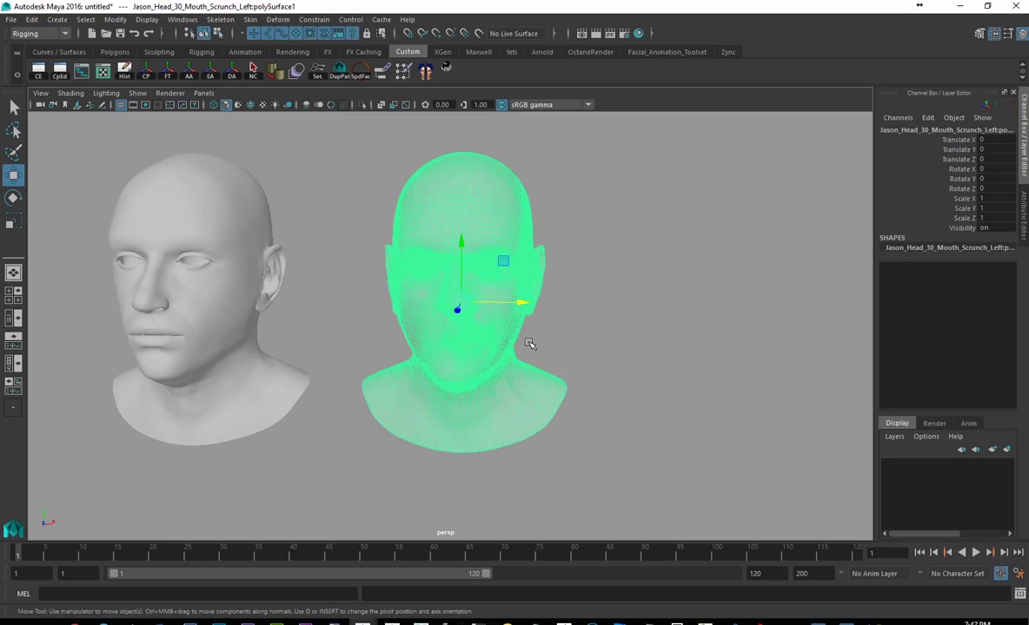
left_click_drag(529, 344, 493, 340, "alt")
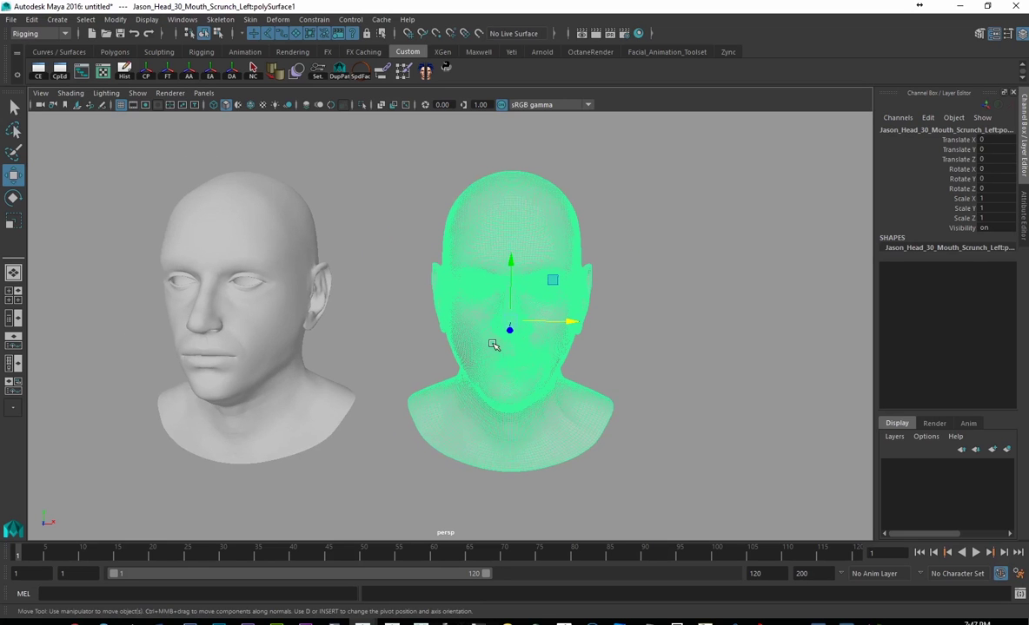
right_click_drag(356, 304, 366, 339, "alt")
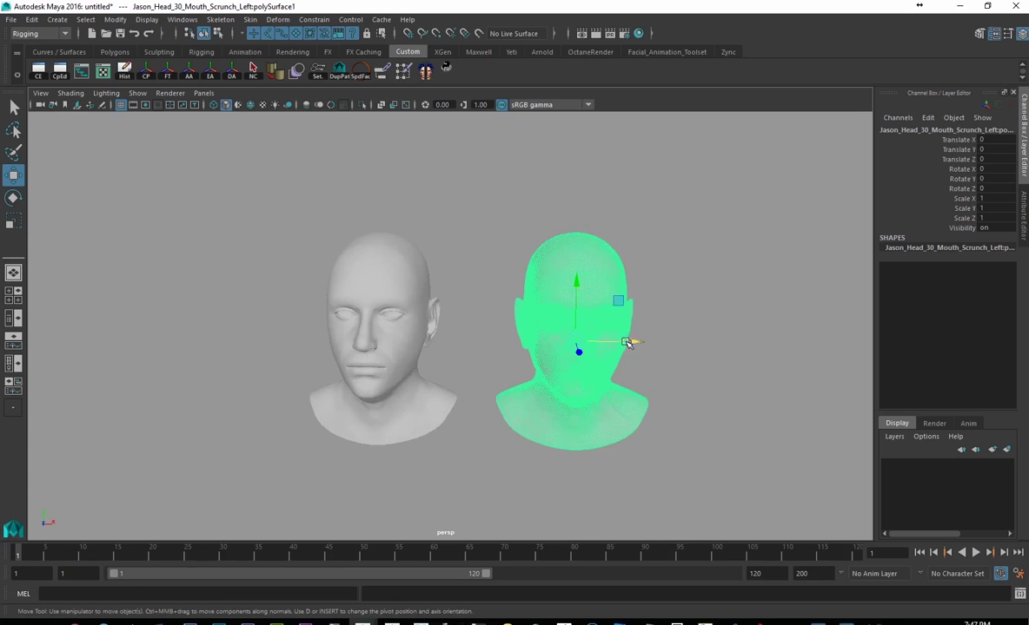
left_click_drag(632, 341, 856, 356)
right_click_drag(765, 356, 593, 326, "alt")
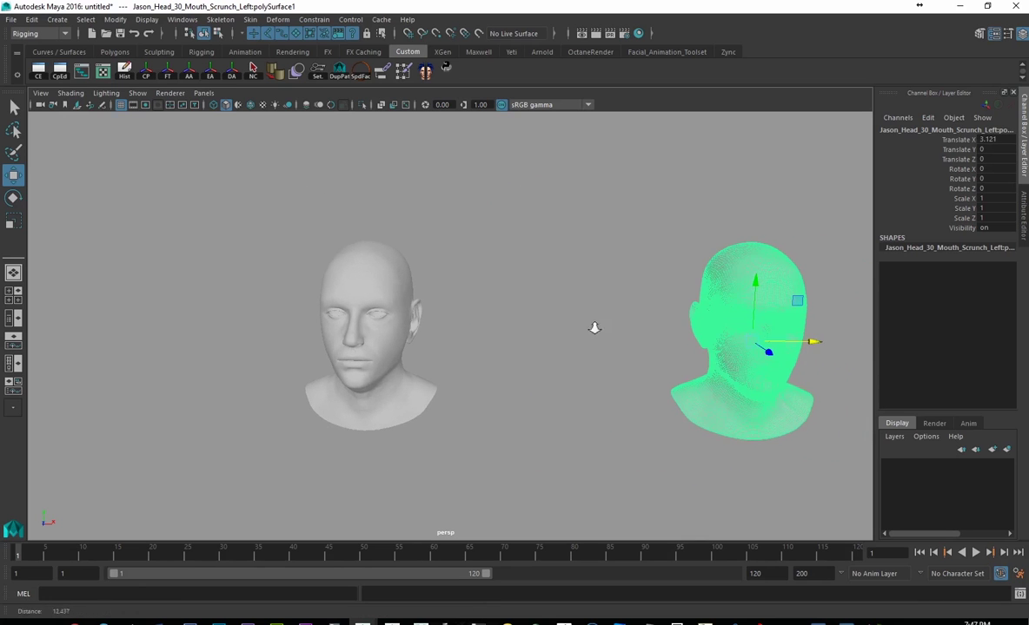
left_click(595, 330)
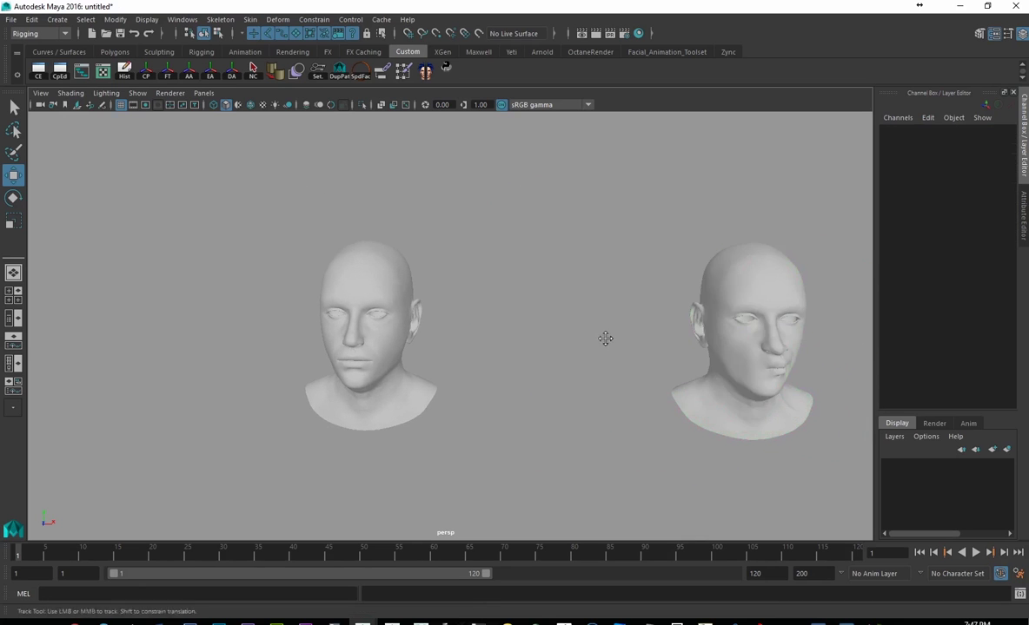
left_click_drag(565, 318, 526, 304, "alt")
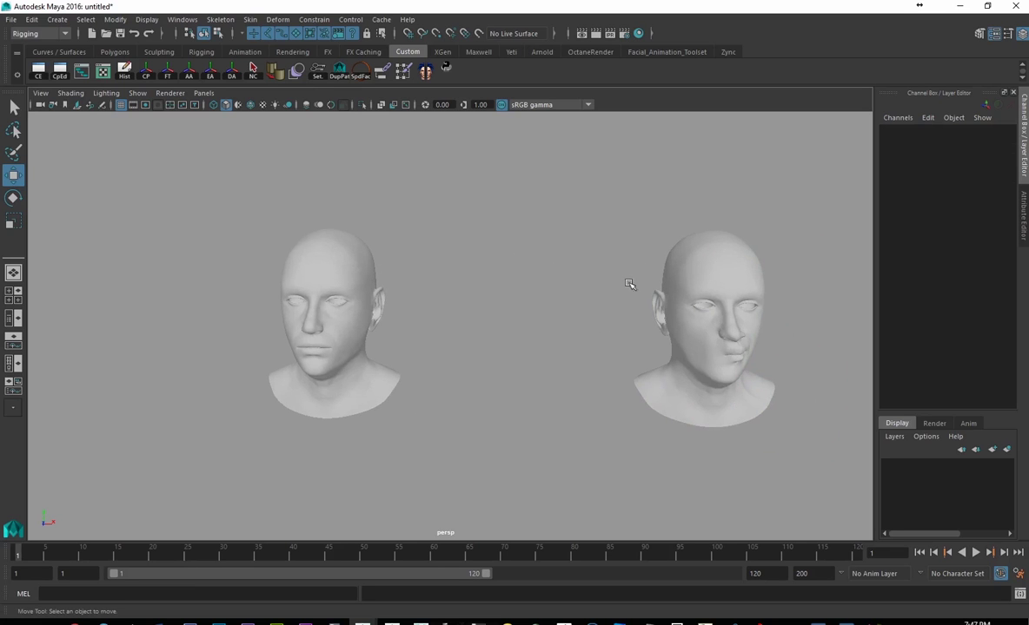
left_click(728, 327)
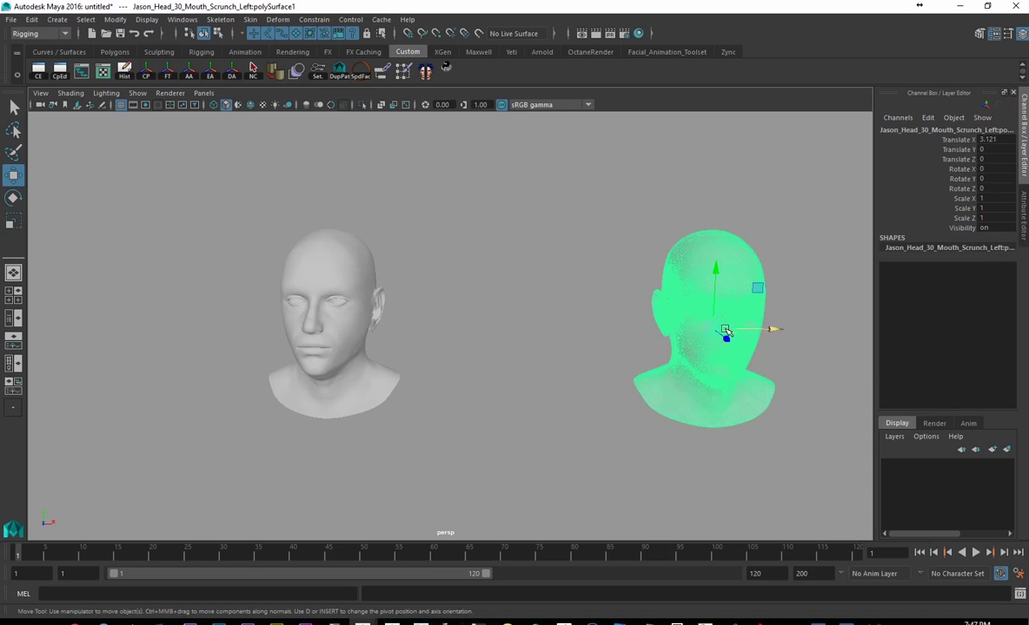
- Move a scrunch head to the middle and mirror it with Scale X -1
left_click_drag(726, 334, 601, 328)
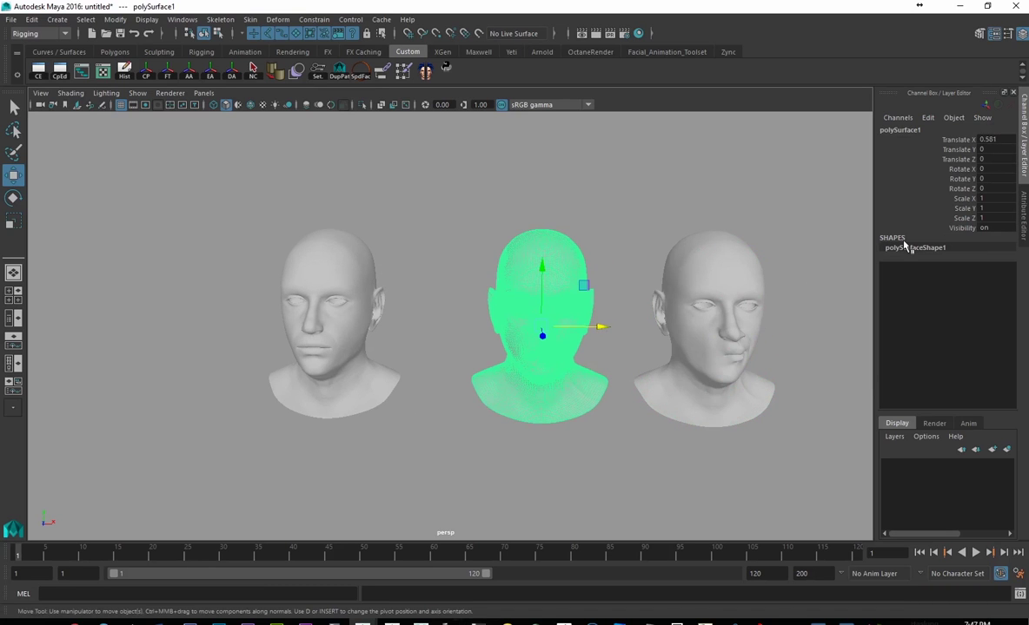
double_click(983, 198)
key("Return")
left_click(620, 160)
right_click_drag(575, 211, 536, 361, "alt")
middle_click_drag(536, 360, 459, 355, "alt")
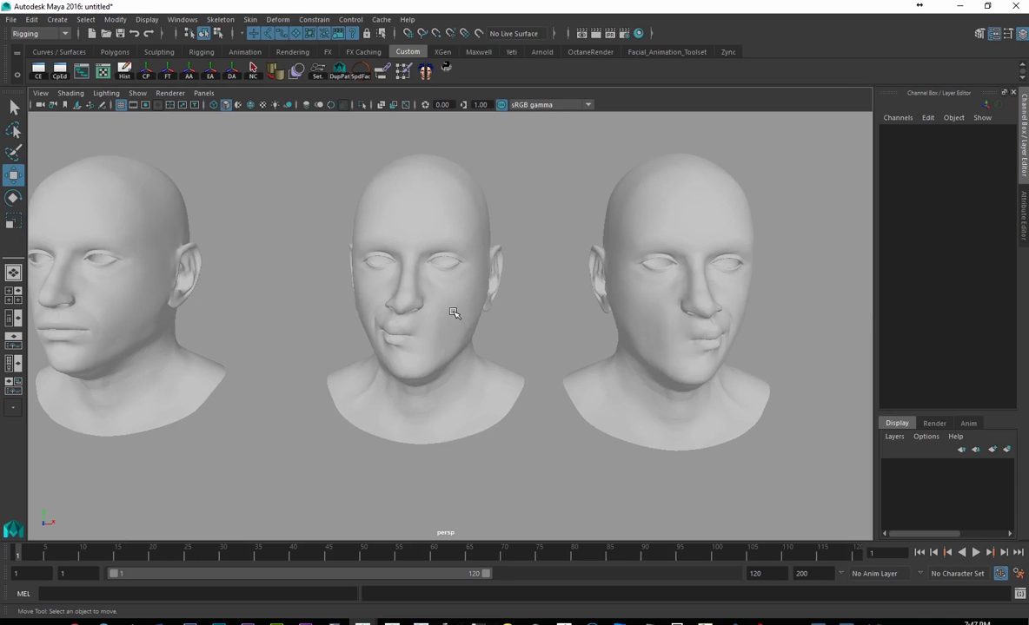
- Select the right scrunch head, then the middle head, and the base head last
left_click(633, 230)
left_click(412, 213, "shift")
middle_click_drag(274, 231, 357, 233, "alt")
left_click(246, 248, "shift")
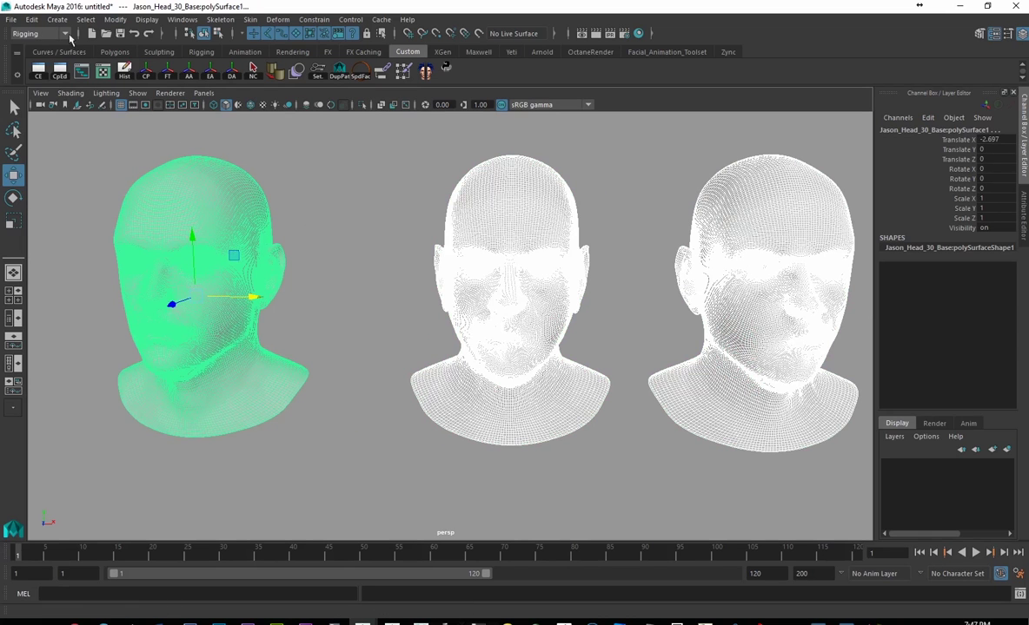
- Create a Blend Shape deformer on the base head from the two scrunch heads
left_click(278, 21)
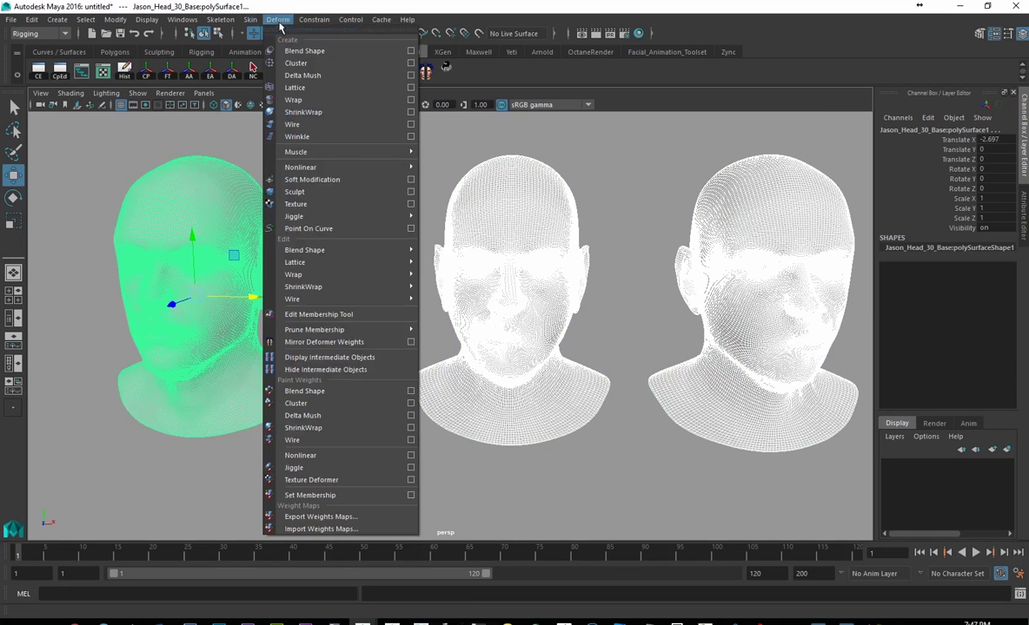
left_click(303, 51)
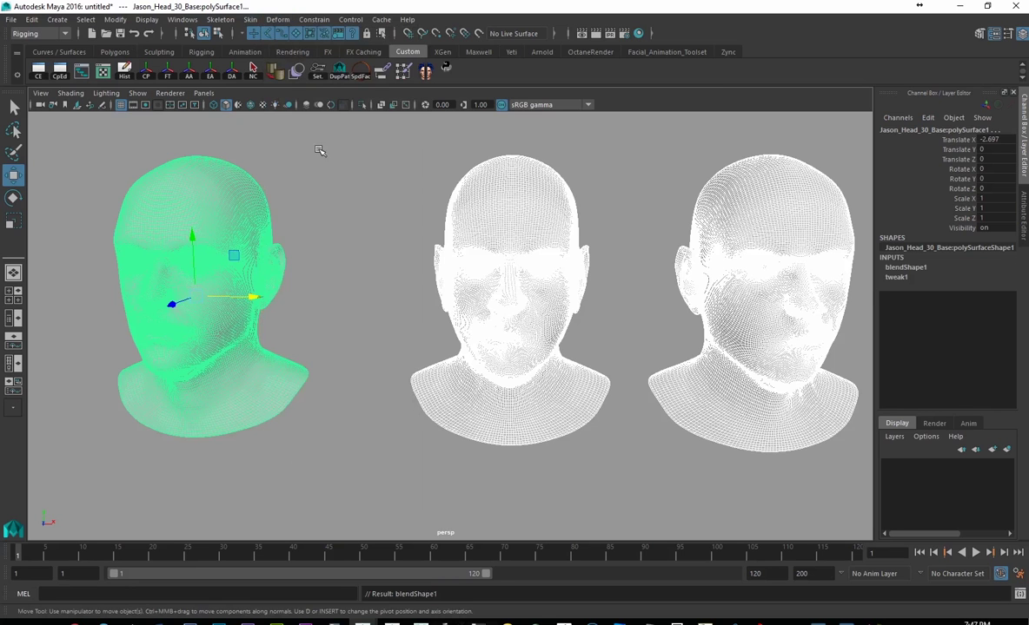
key("5")
left_click(337, 183)
left_click(191, 196)
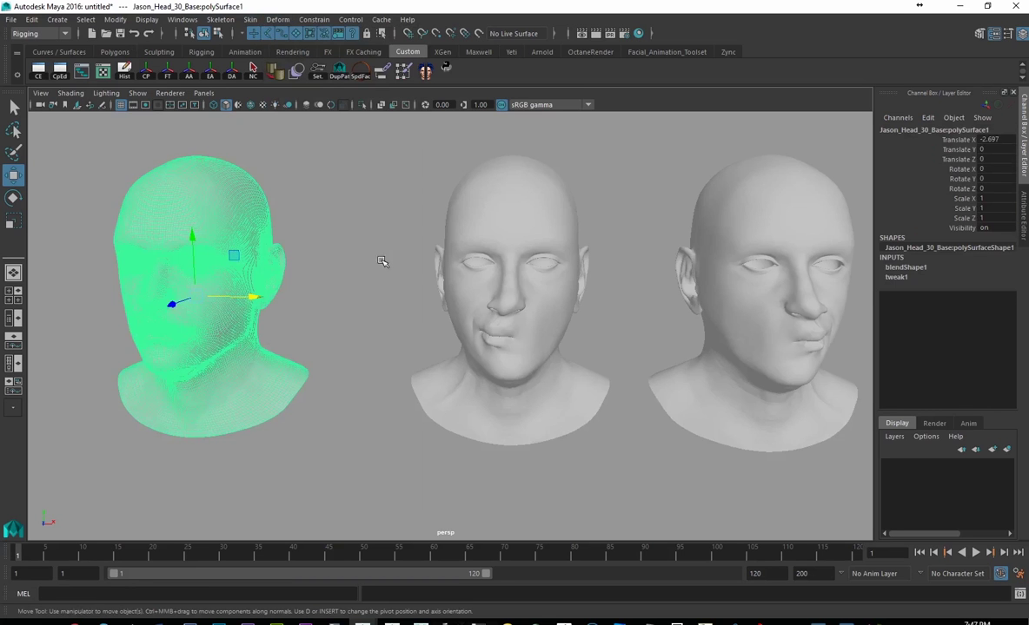
- Preview the polySurface1 and polySurface2 target weights, returning polySurface1 to 0
left_click(732, 193)
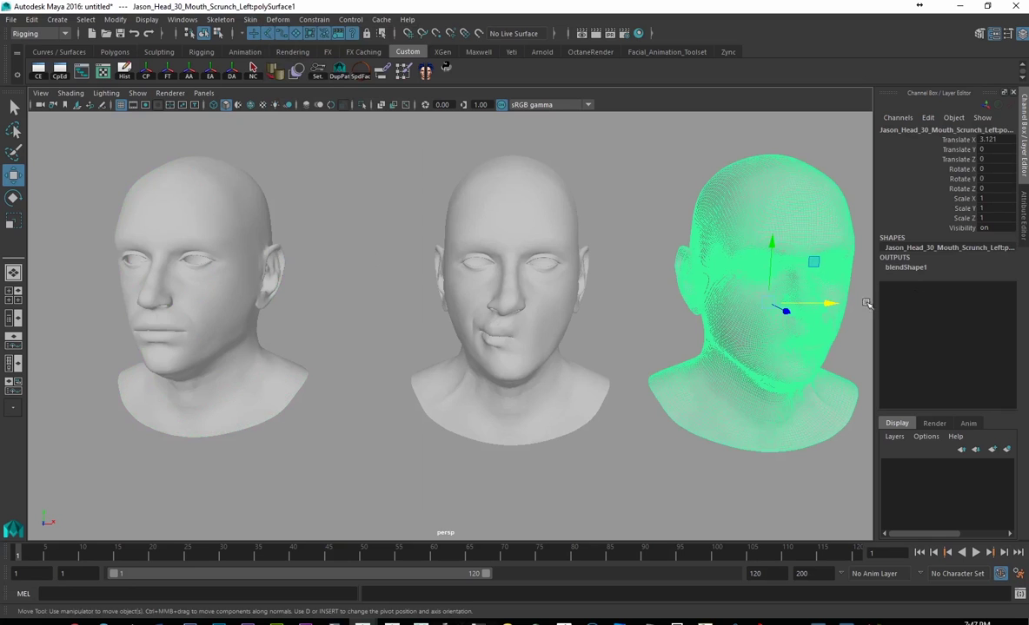
left_click(906, 266)
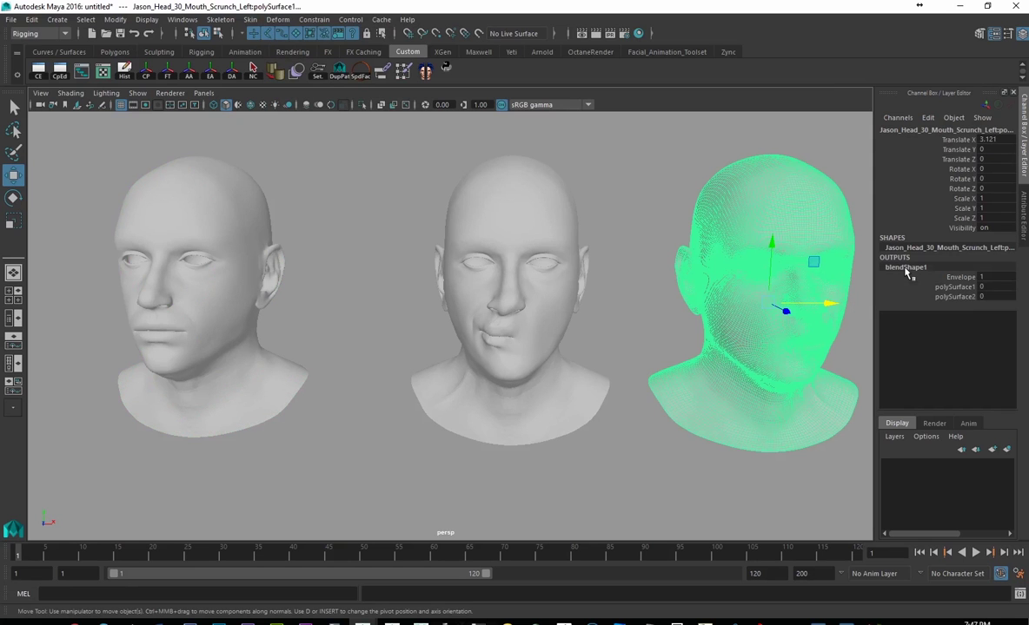
left_click(954, 287)
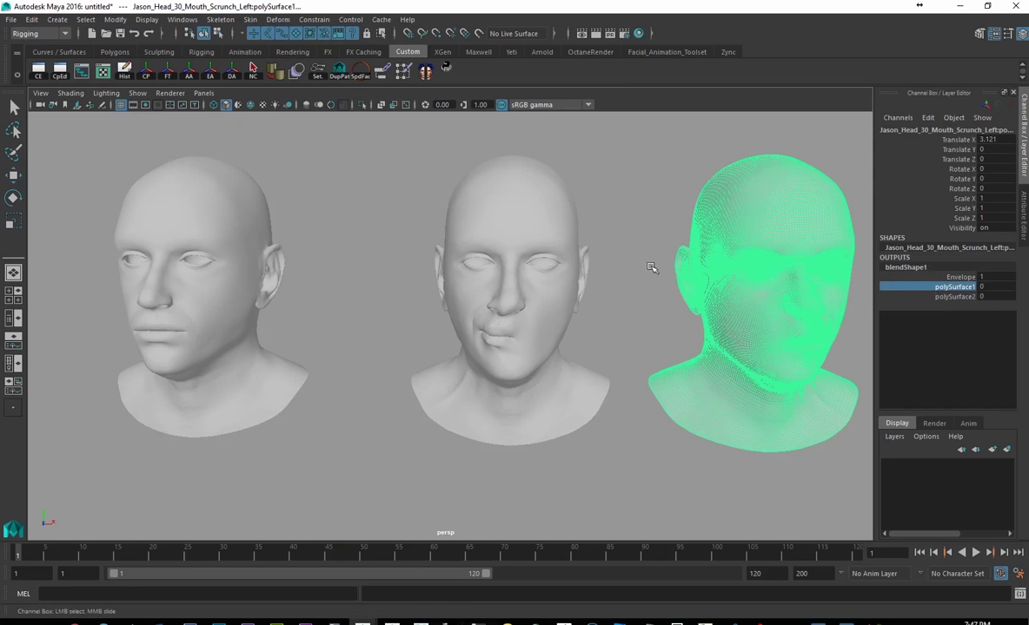
middle_click_drag(587, 186, 613, 200)
left_click_drag(613, 200, 695, 202, "alt")
left_click(946, 297)
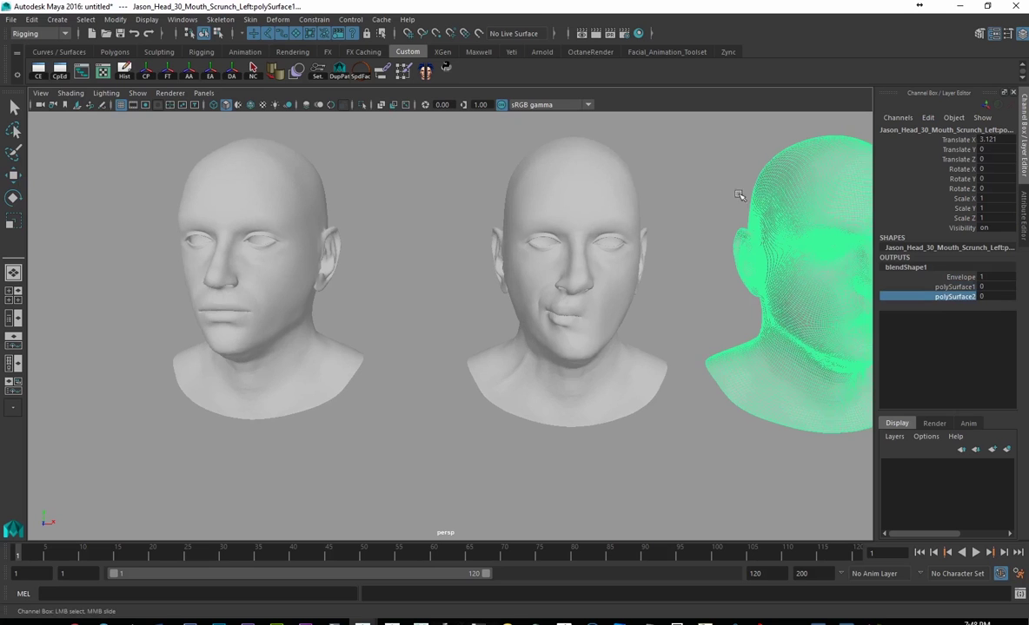
middle_click_drag(740, 191, 693, 209)
left_click_drag(694, 210, 549, 205, "alt")
middle_click_drag(549, 204, 599, 225, "alt")
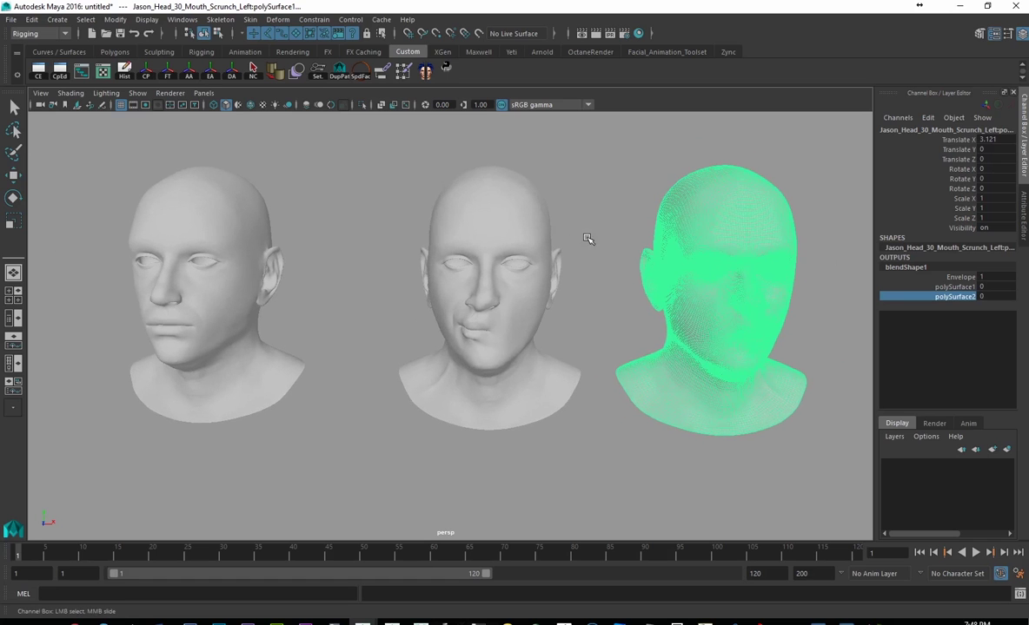
- Check the base head's blendShape1 weights are at 0, then clear the selection
left_click(556, 223)
key("w")
left_click(483, 252)
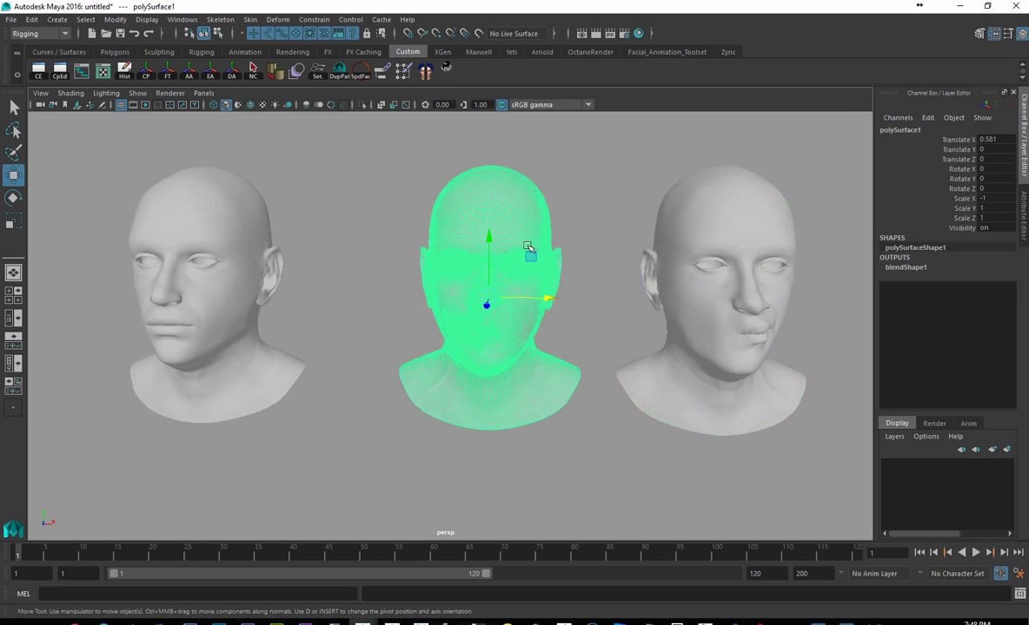
left_click(661, 213)
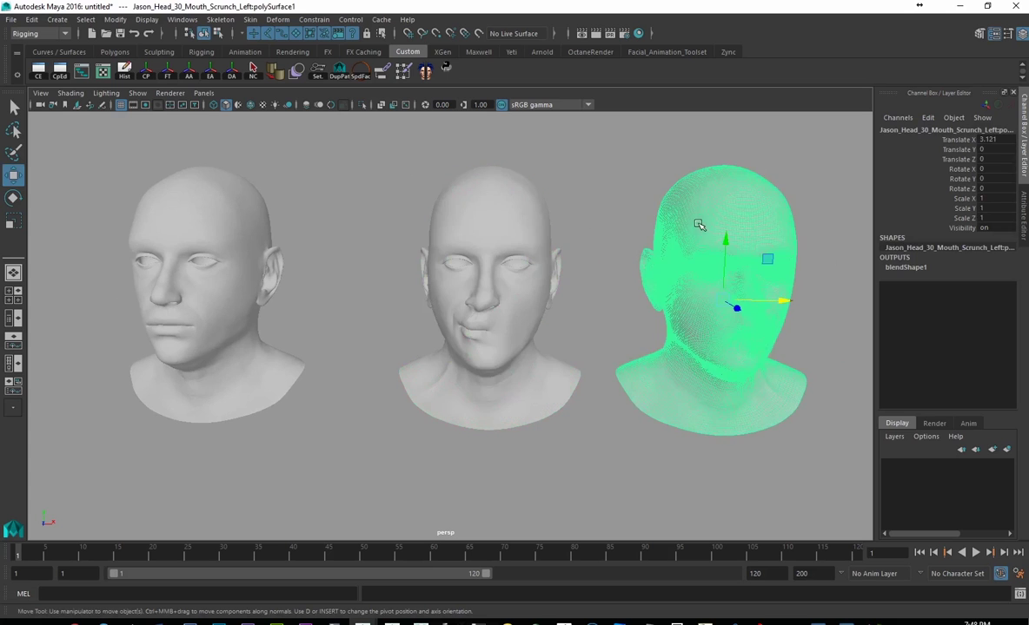
left_click(223, 229)
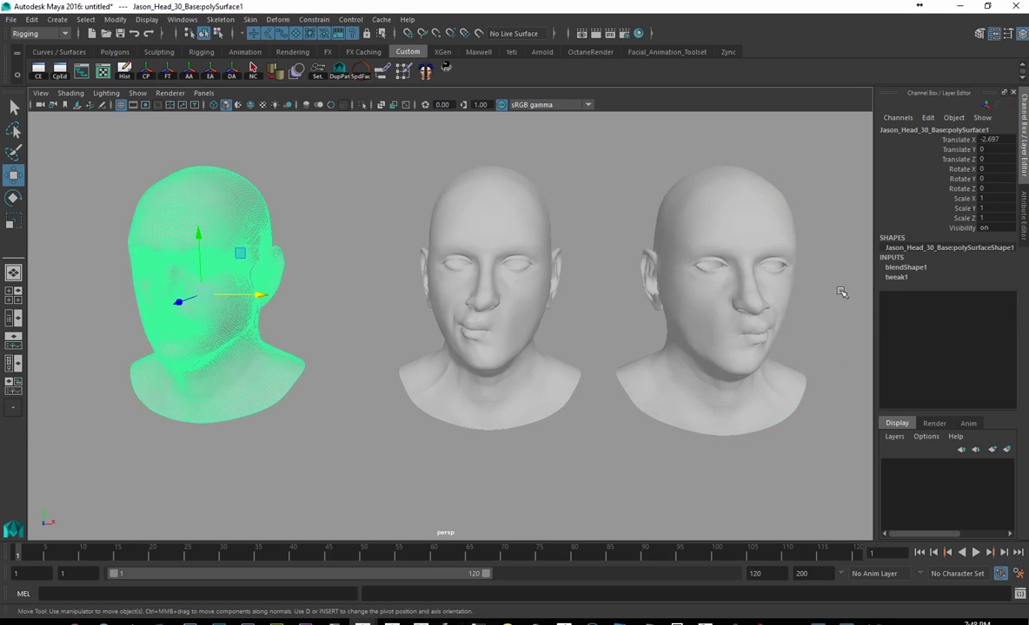
left_click(894, 269)
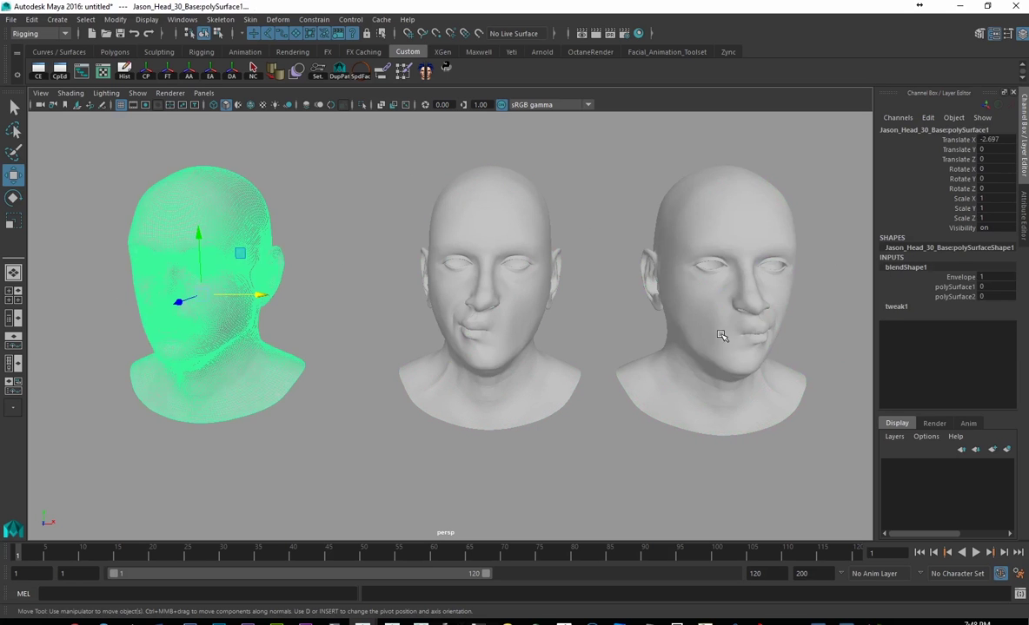
left_click(591, 382)
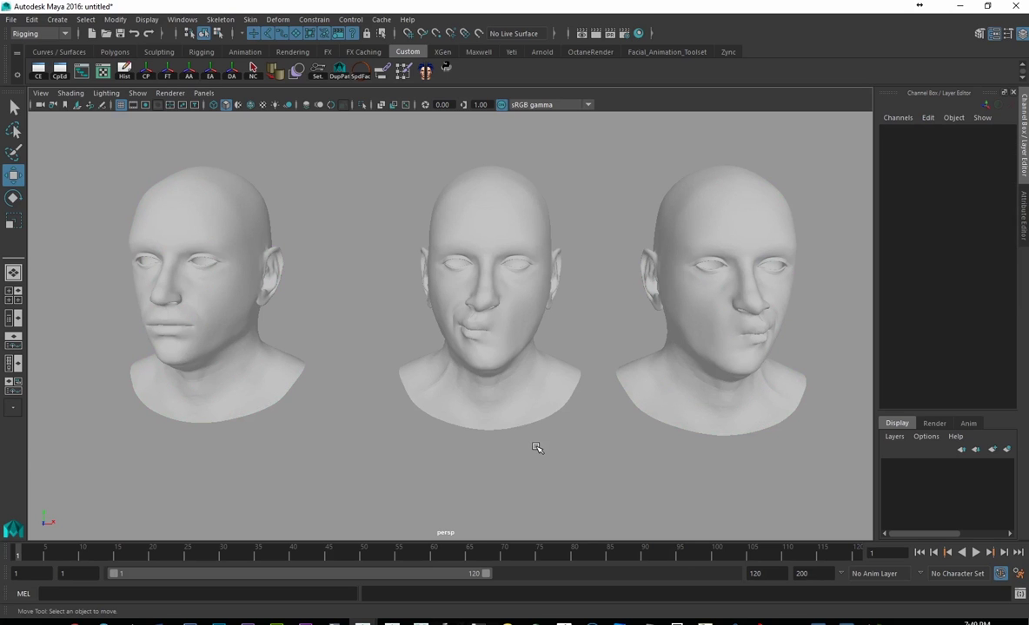
- Test the polySurface1 weight from the mirrored middle head on the base head
left_click(514, 333)
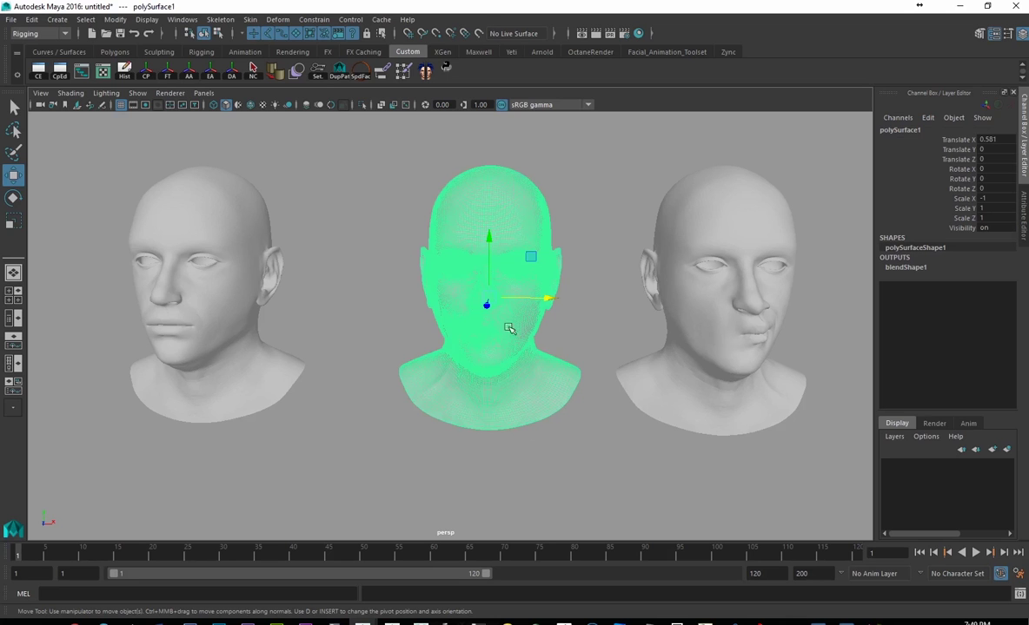
key("ctrl+z")
key("ctrl+z")
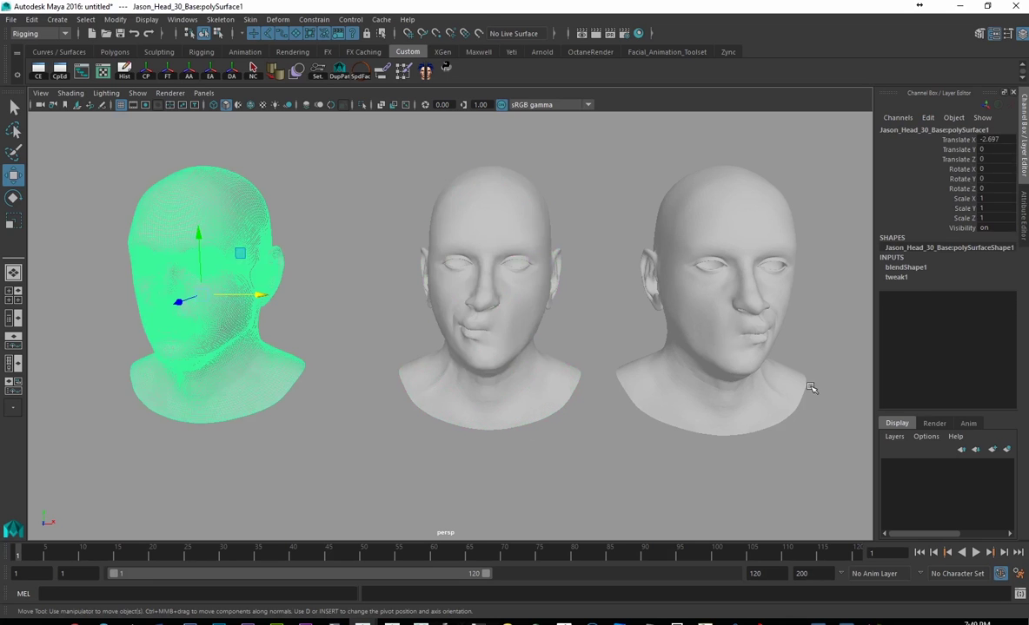
key("ctrl+z")
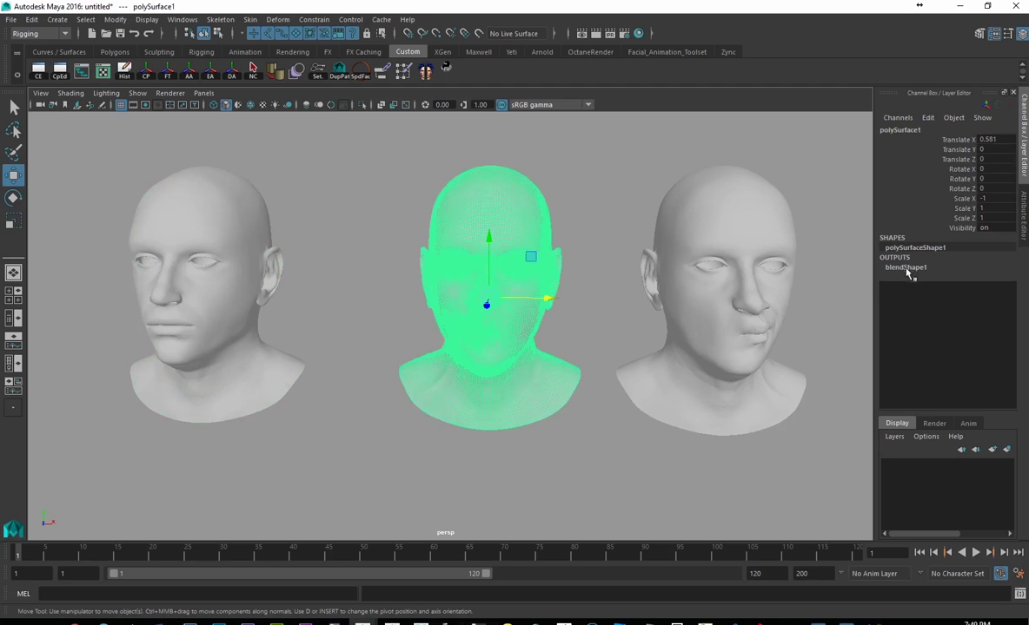
left_click(905, 267)
left_click(953, 287)
middle_click_drag(767, 305, 730, 283)
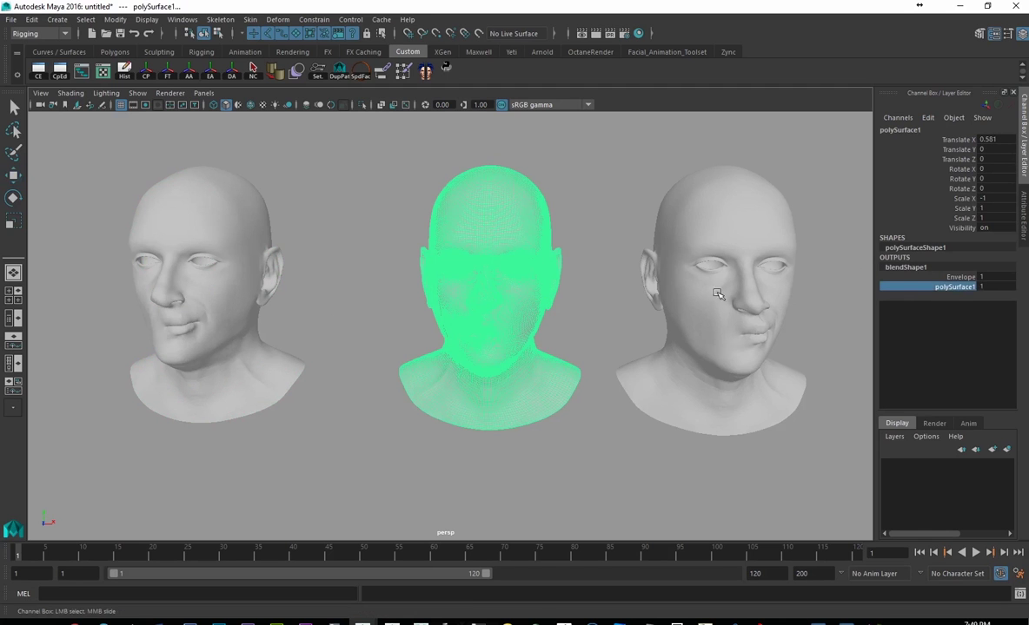
- Recheck the base head's blendShape1 polySurface1 weight, ending with the middle head selected
left_click(664, 272)
key("w")
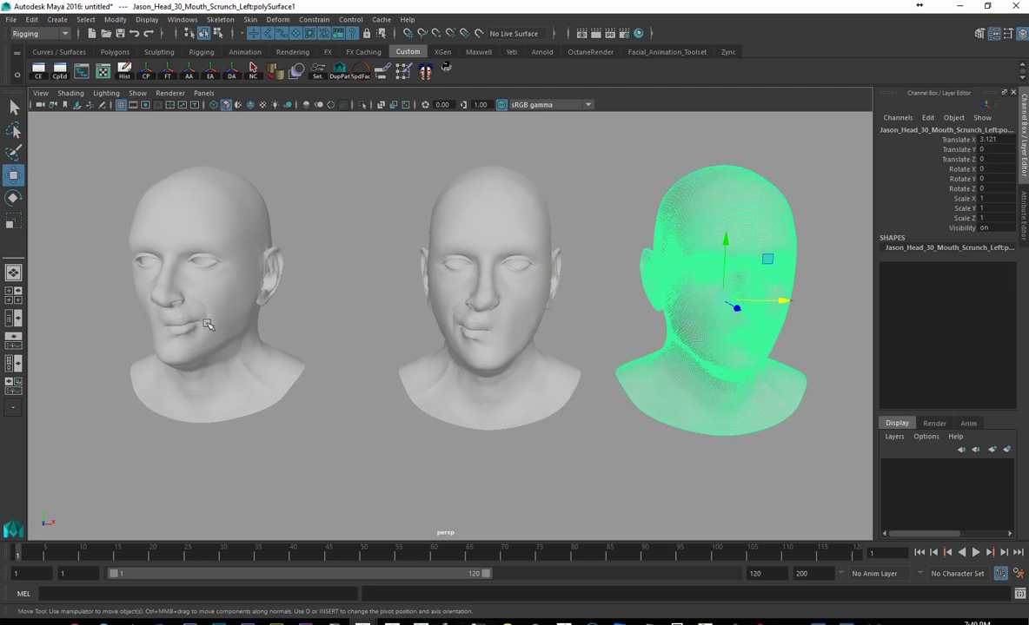
left_click(402, 296)
left_click(477, 297)
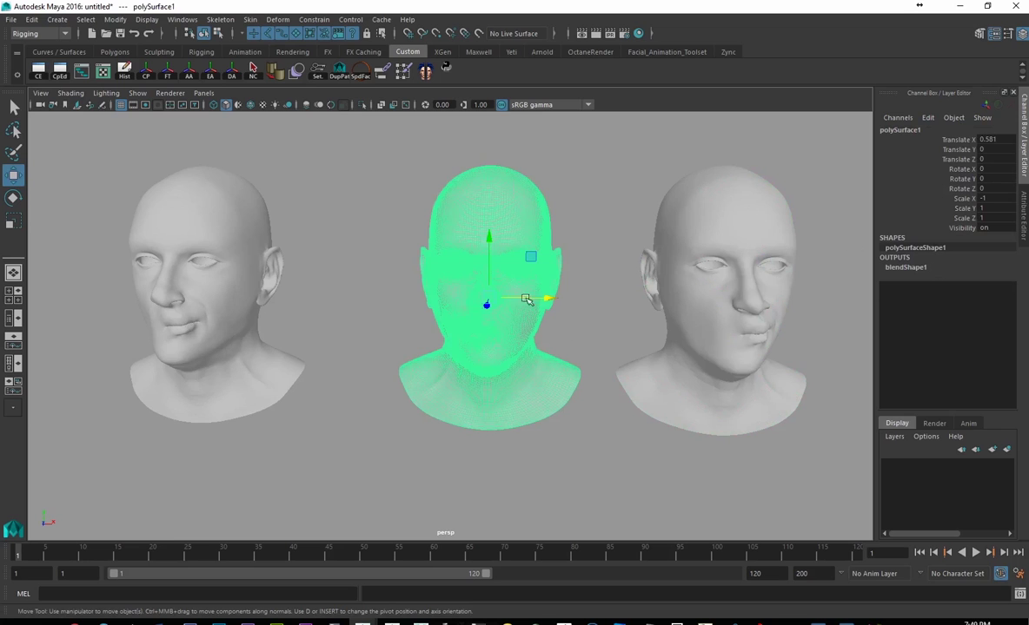
left_click(238, 258)
left_click(912, 271)
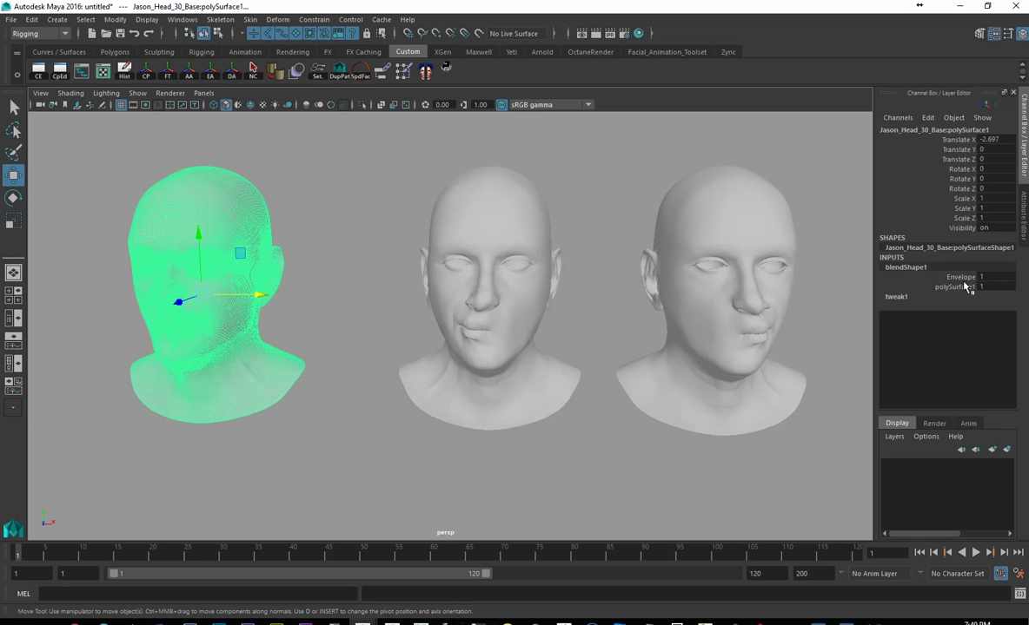
left_click(956, 287)
left_click(549, 247)
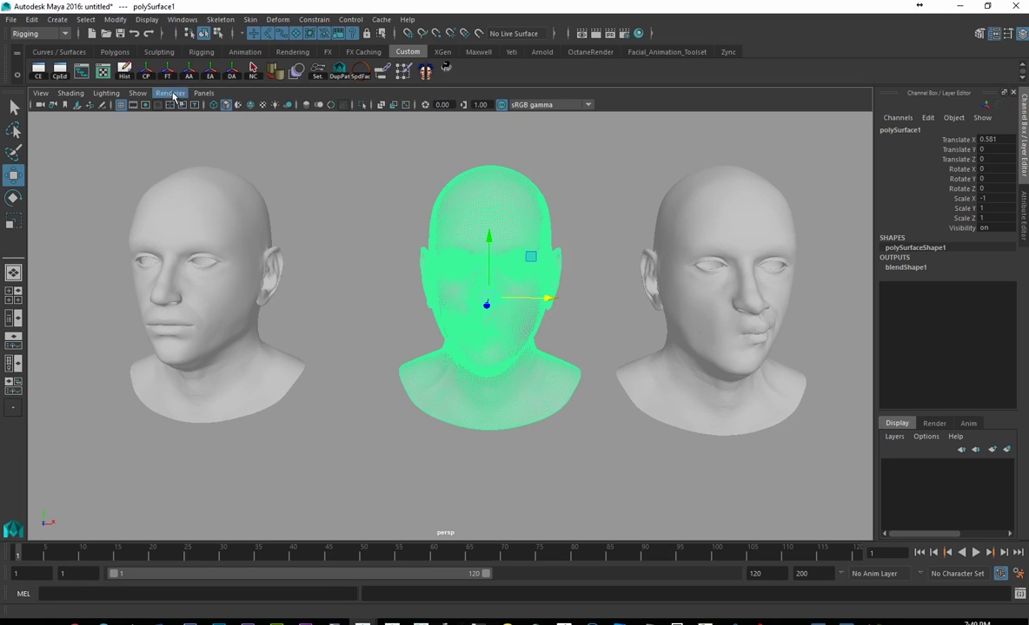
- Freeze the middle head's transformations so its Scale X reads 1
left_click(108, 20)
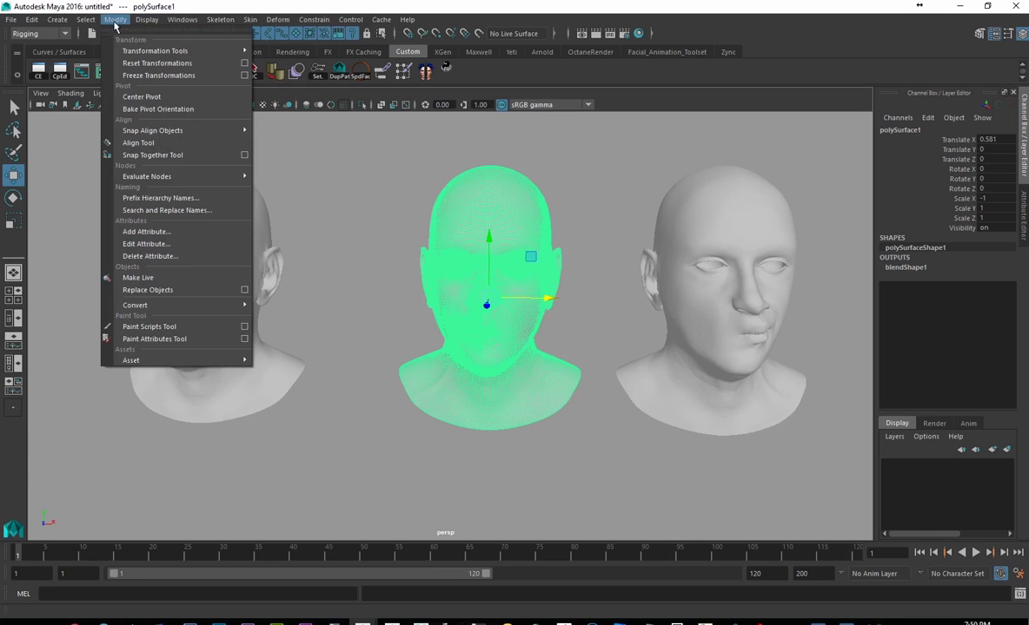
left_click(160, 76)
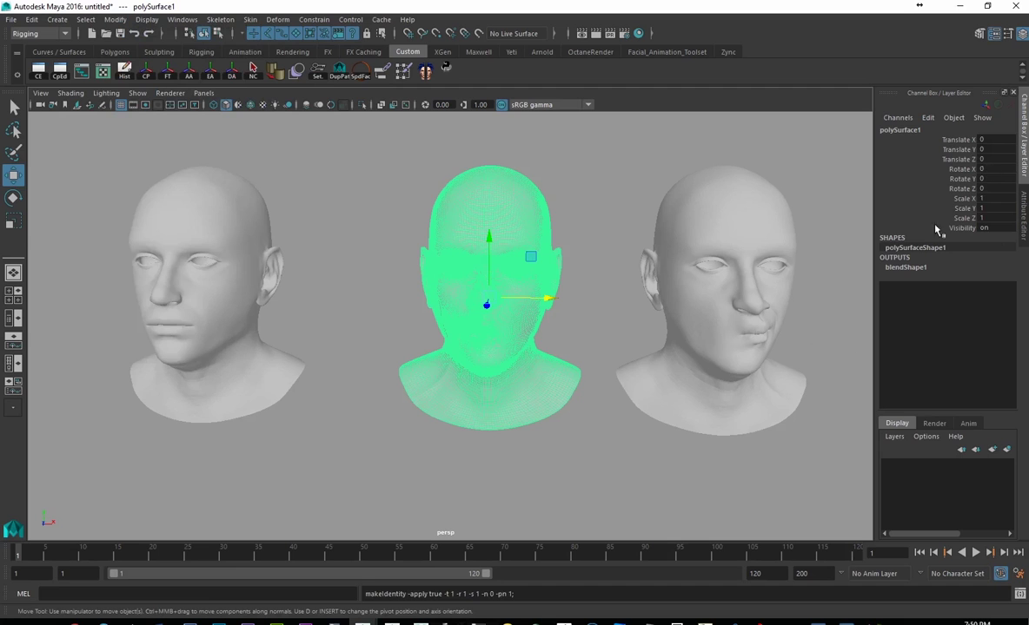
left_click(571, 195)
- Set the blendShape1 polySurface1 target weight to 1
left_click(200, 222)
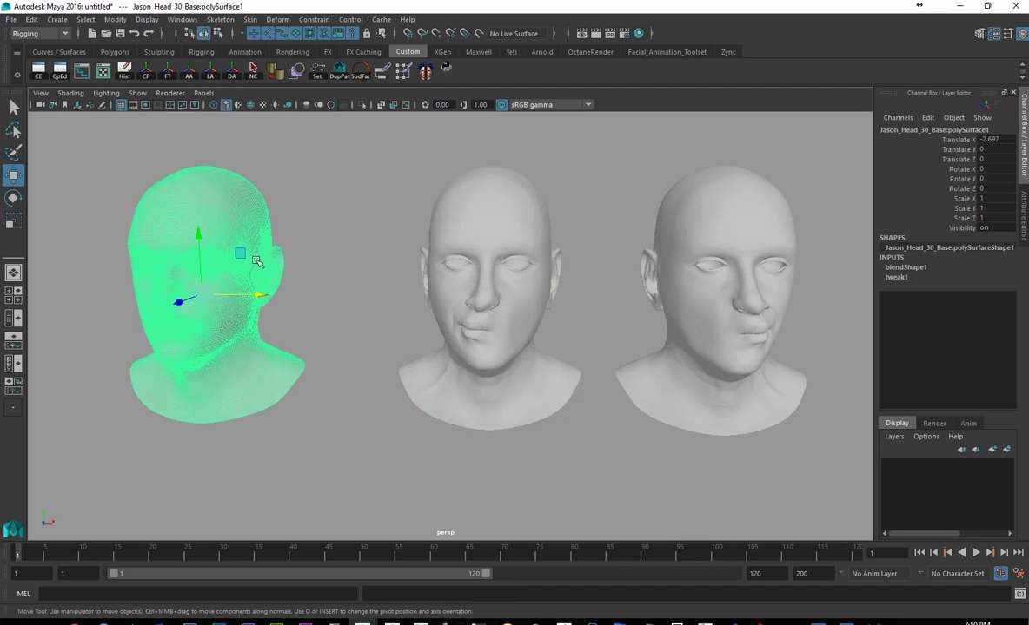
left_click(500, 231)
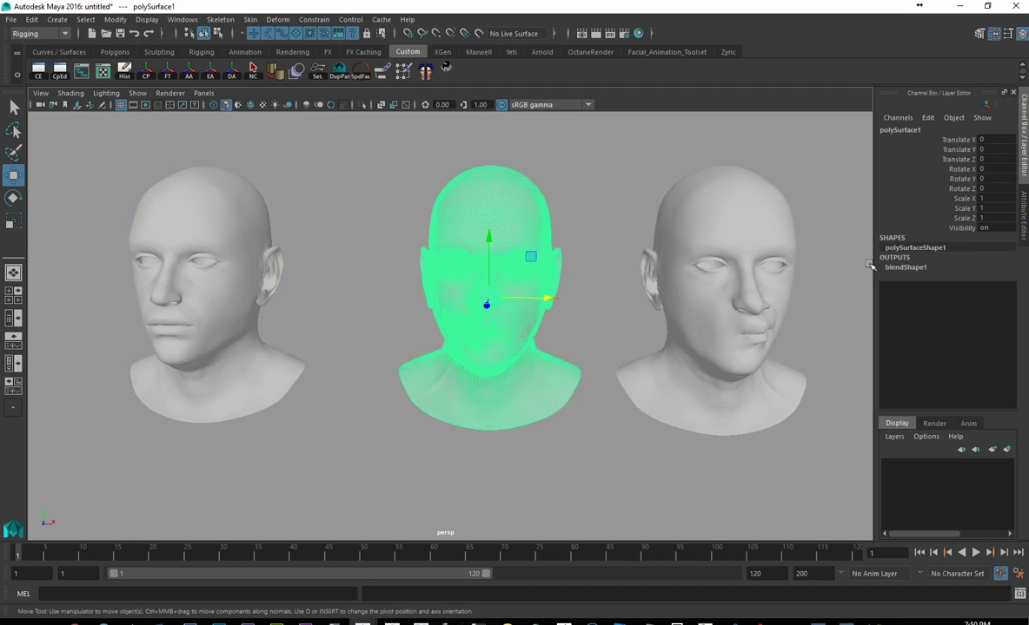
left_click(904, 268)
left_click(955, 287)
mouse_move(575, 225)
middle_mouse_down()
mouse_move(598, 230)
mouse_move(562, 225)
mouse_move(581, 229)
mouse_move(585, 238)
mouse_move(571, 237)
mouse_move(583, 243)
middle_mouse_up()
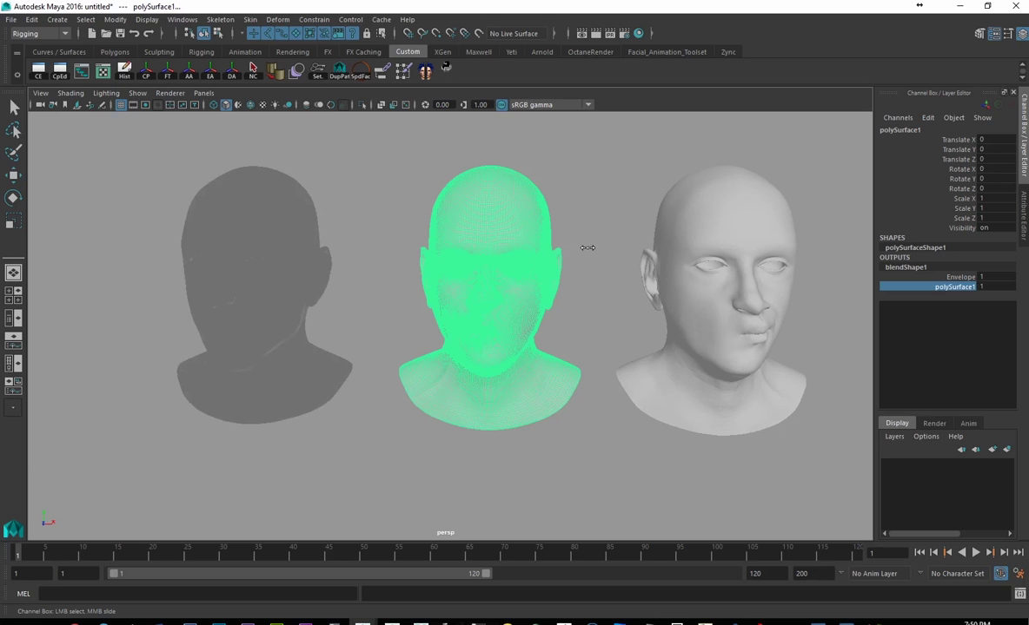
- Reverse the left head's normals via Modeling > Mesh Display > Reverse
key("w")
left_click(369, 211)
left_click(249, 224)
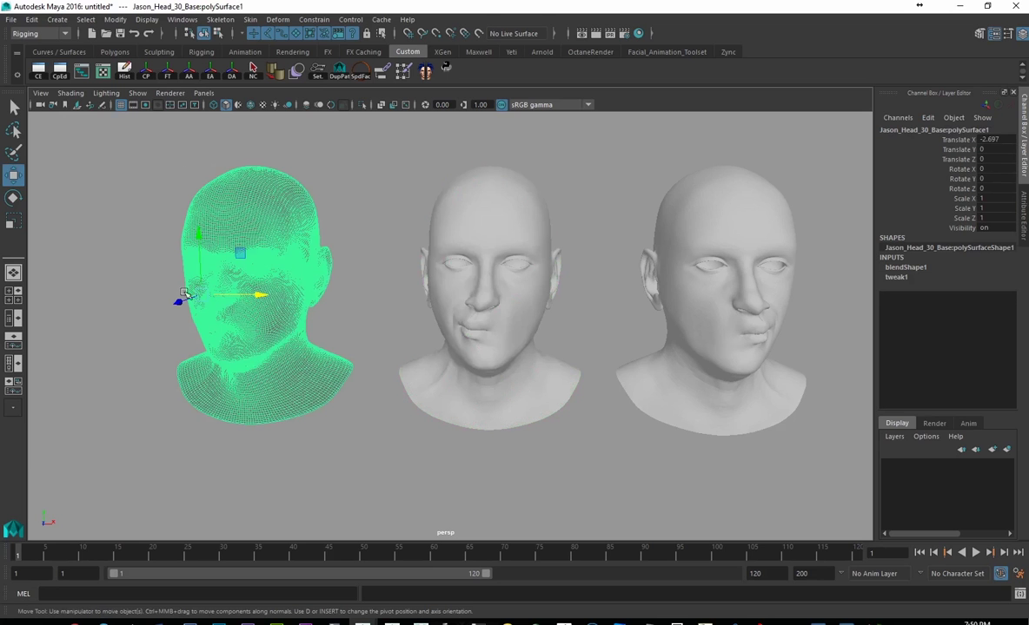
left_click(313, 19)
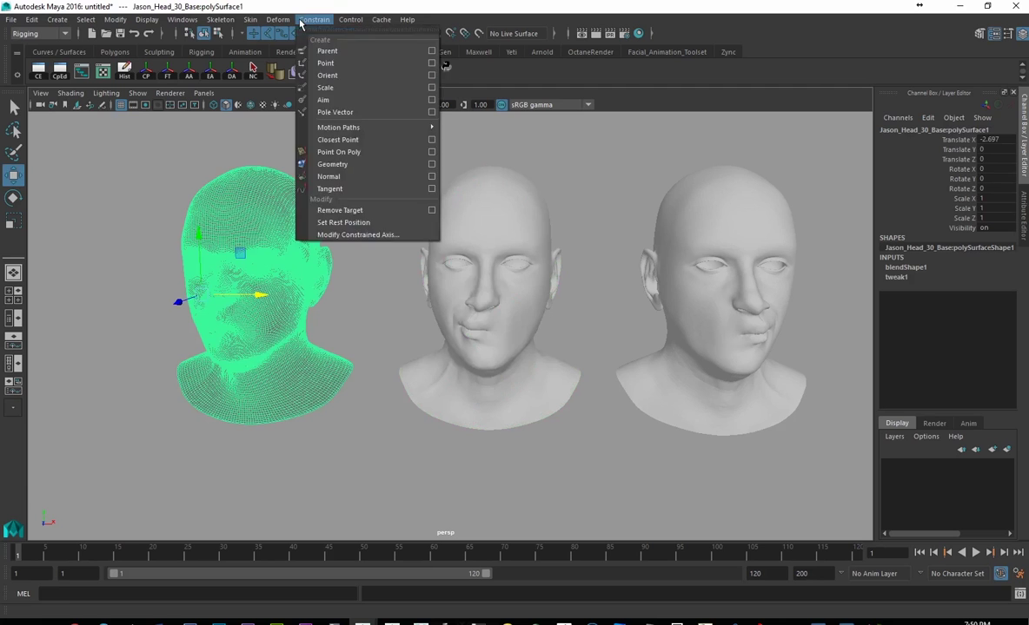
left_click(313, 19)
left_click(39, 33)
left_click(54, 48)
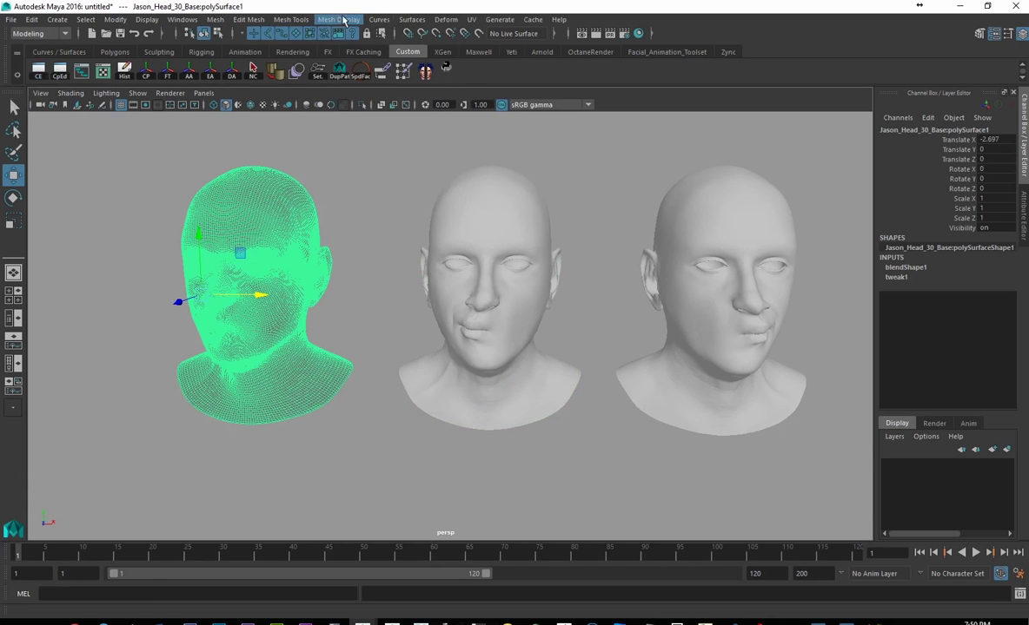
left_click(408, 20)
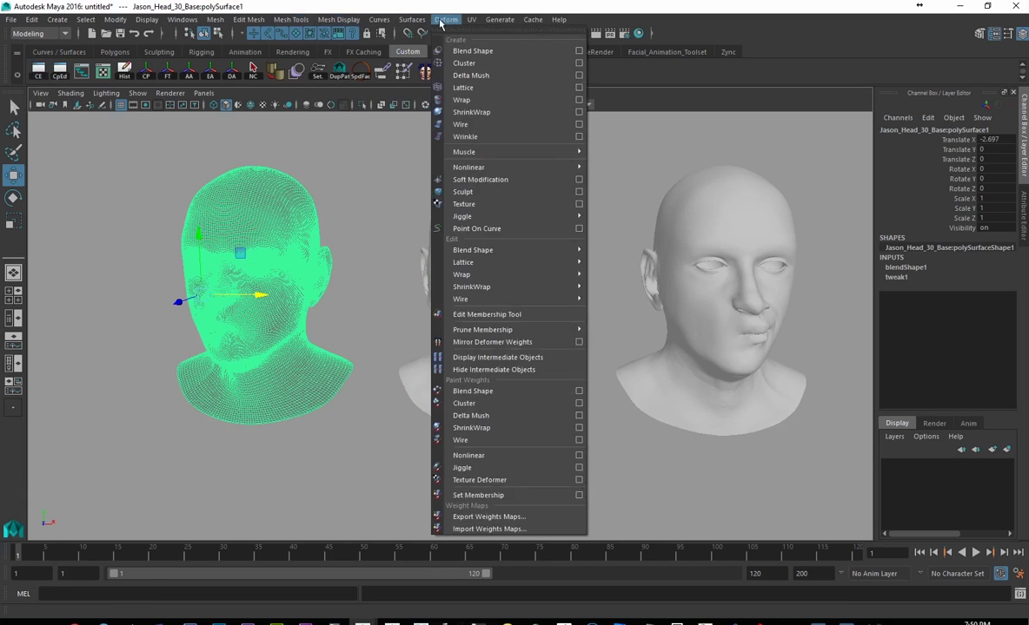
mouse_move(323, 21)
left_click(351, 76)
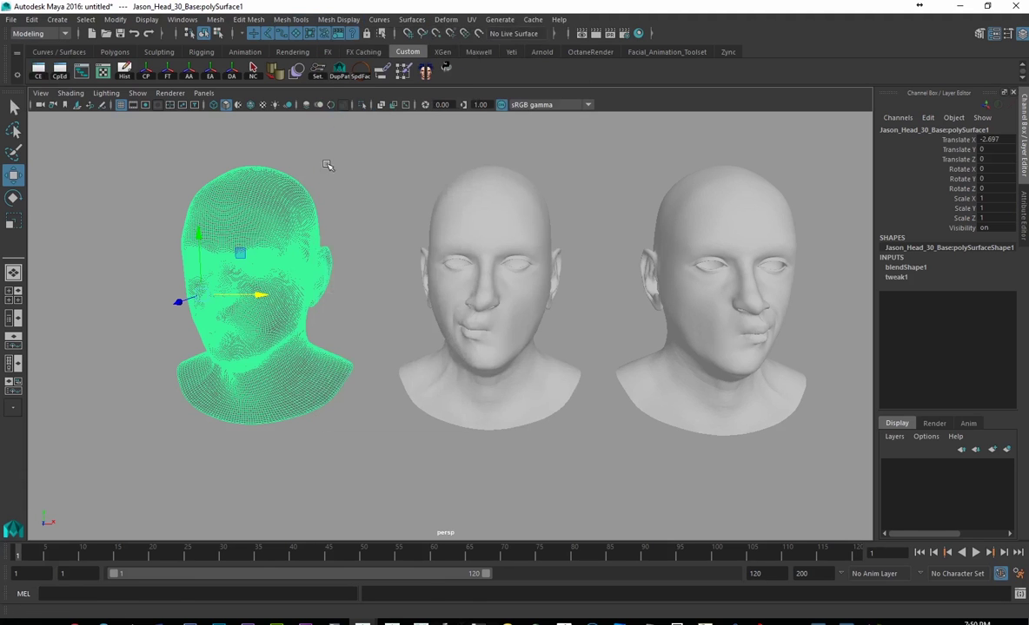
left_click(330, 264)
right_click_drag(330, 264, 524, 229, "alt")
left_click_drag(524, 230, 427, 271, "alt")
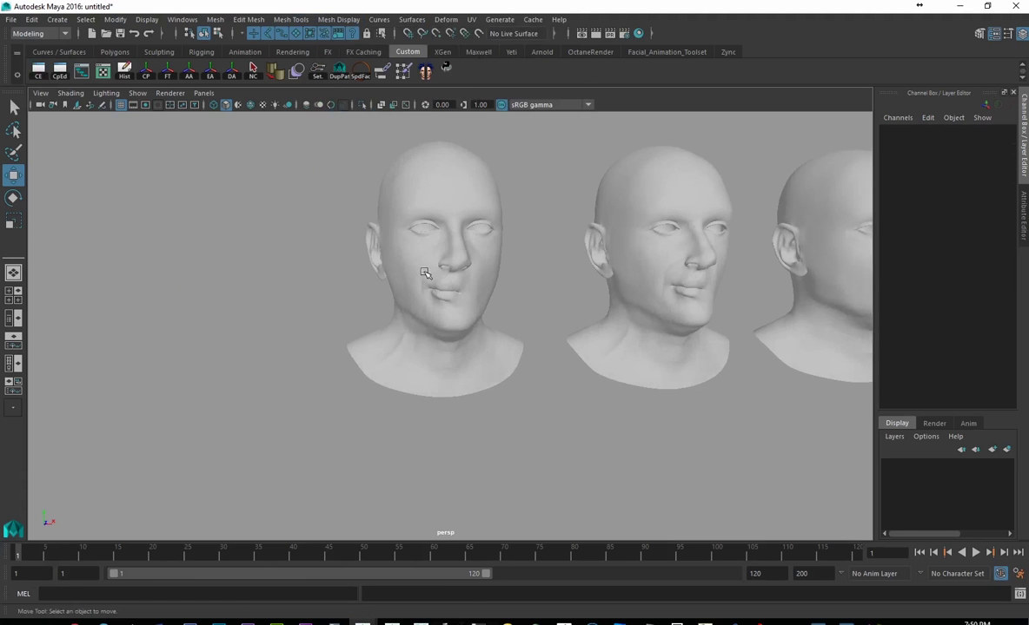
right_click_drag(428, 271, 611, 279, "alt")
left_click_drag(611, 280, 404, 291, "alt")
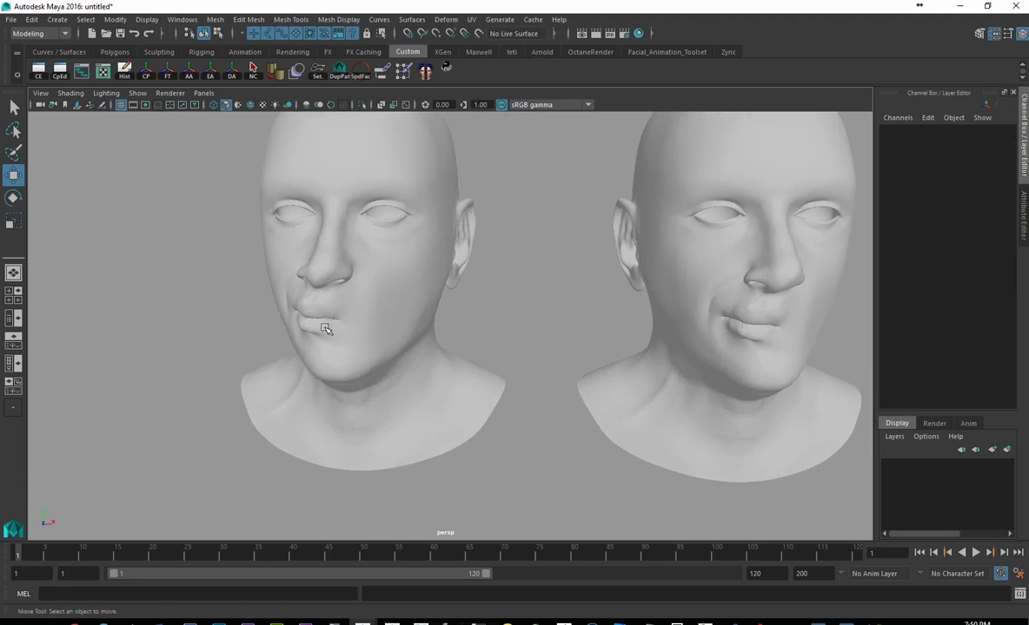
right_click_drag(541, 249, 337, 257, "alt")
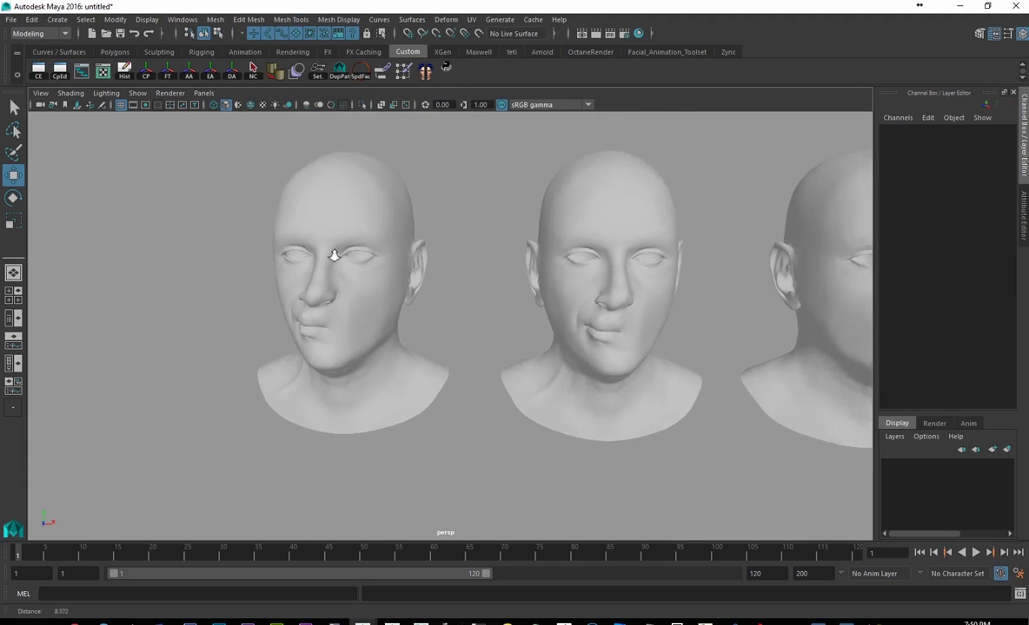
right_click_drag(498, 241, 391, 256, "alt")
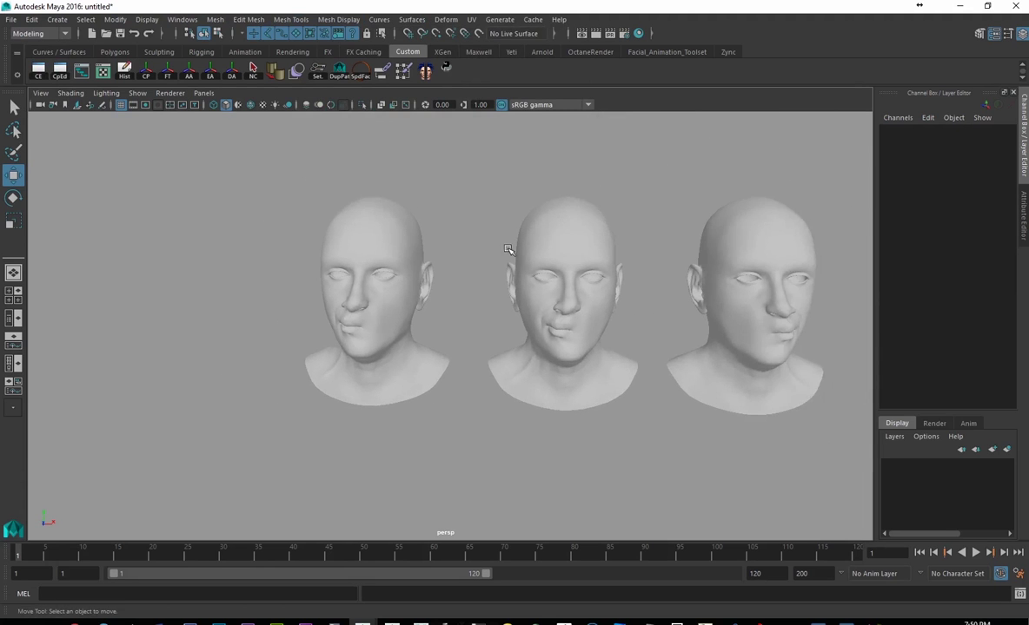
middle_click_drag(441, 199, 427, 234, "alt")
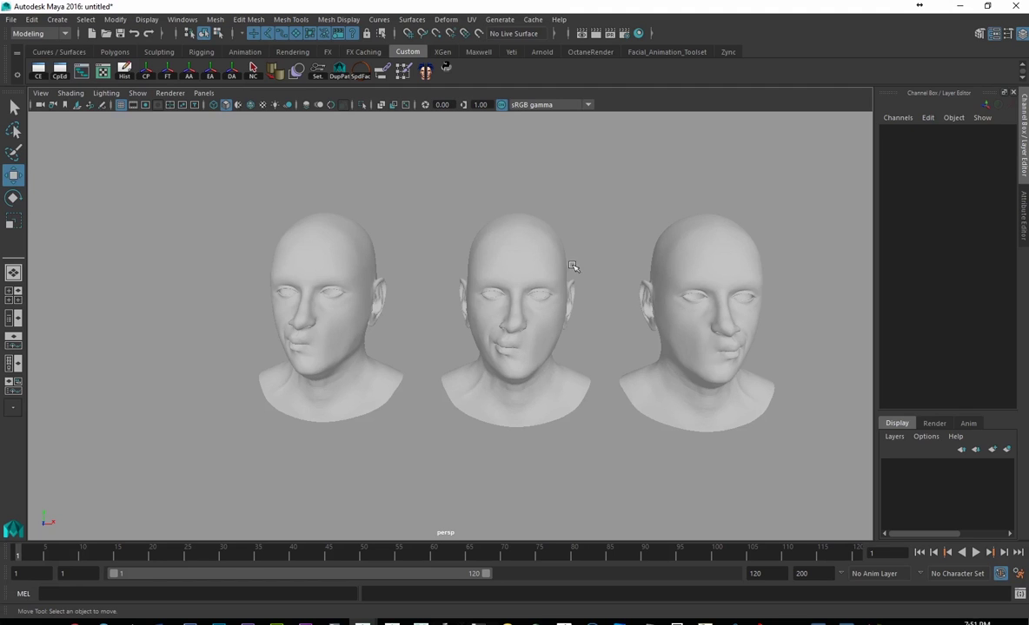
mouse_move(502, 343)
left_mouse_down()
mouse_move(558, 344)
mouse_move(478, 337)
left_mouse_up()
right_click_drag(374, 340, 500, 294, "alt")
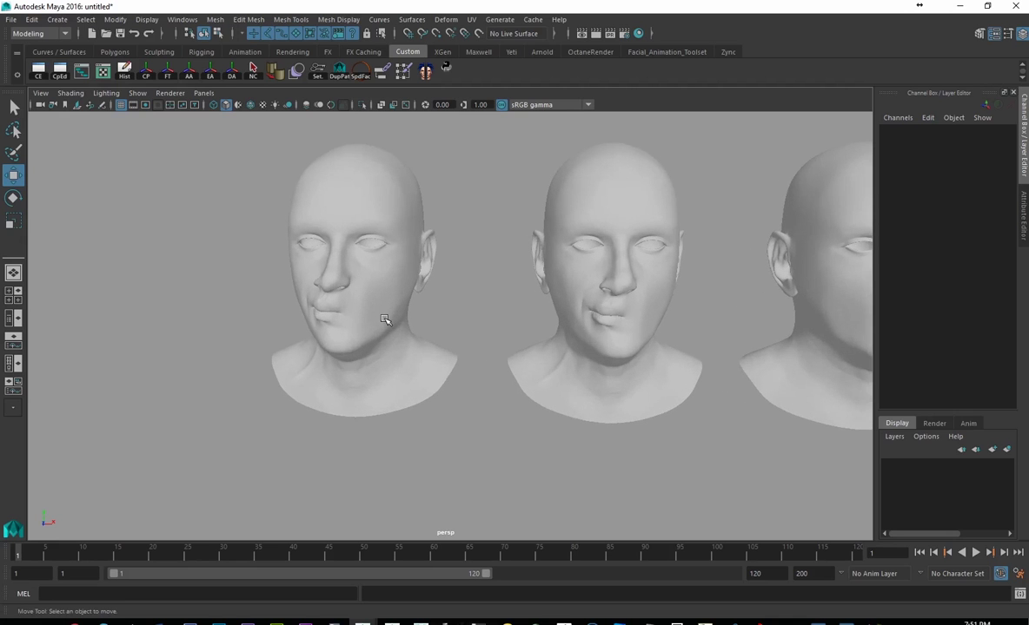
key("a")
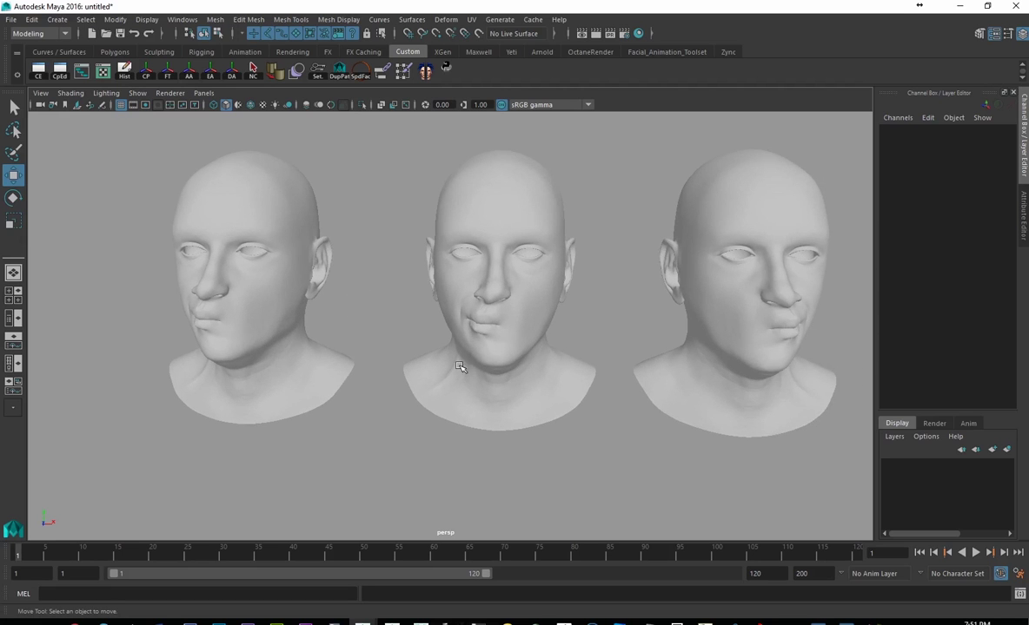
right_click_drag(574, 279, 426, 259, "alt")
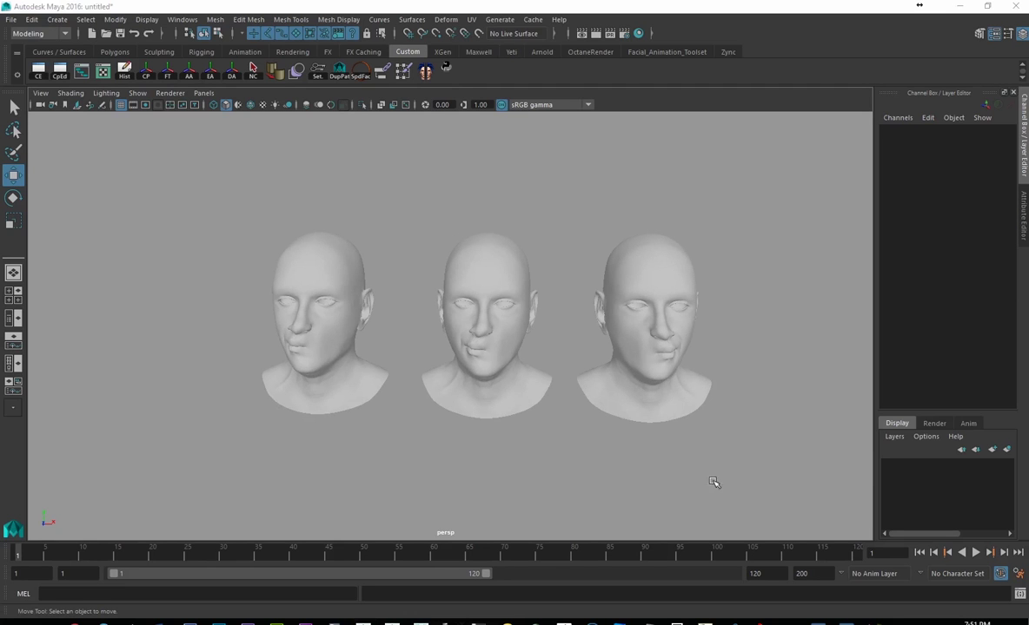
- Delete all three heads and import Jason_Head_30_Base.OBJ
left_click_drag(708, 481, 139, 150)
key("Delete")
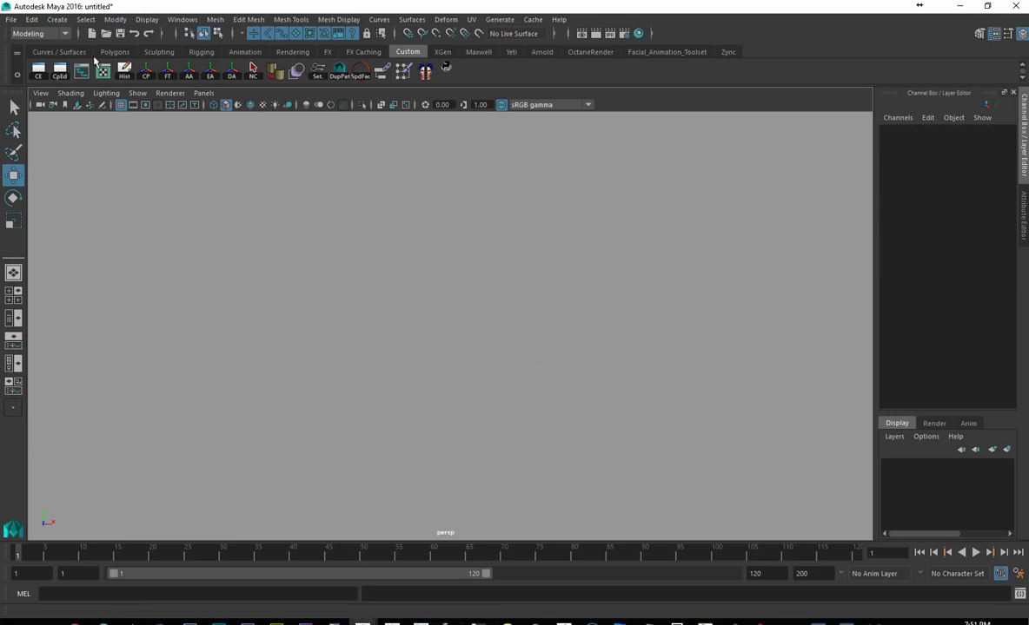
left_click(10, 19)
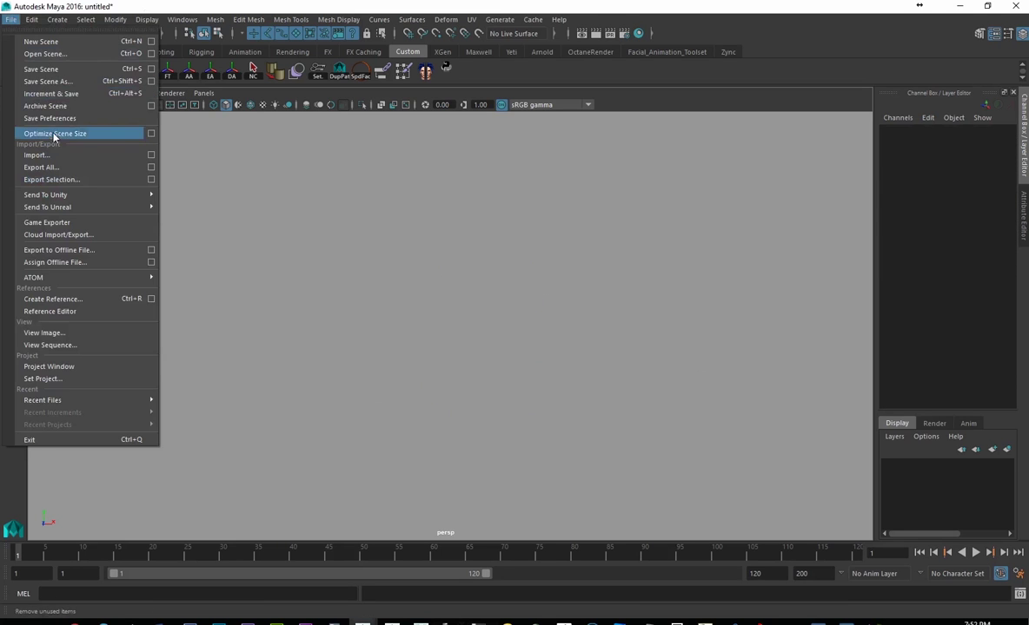
left_click(47, 155)
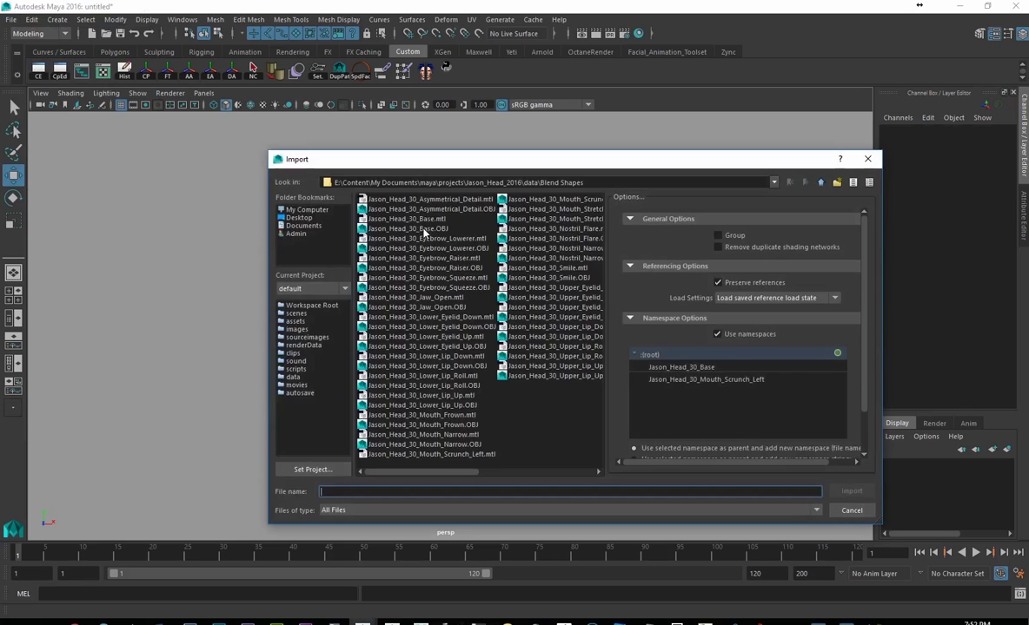
double_click(423, 229)
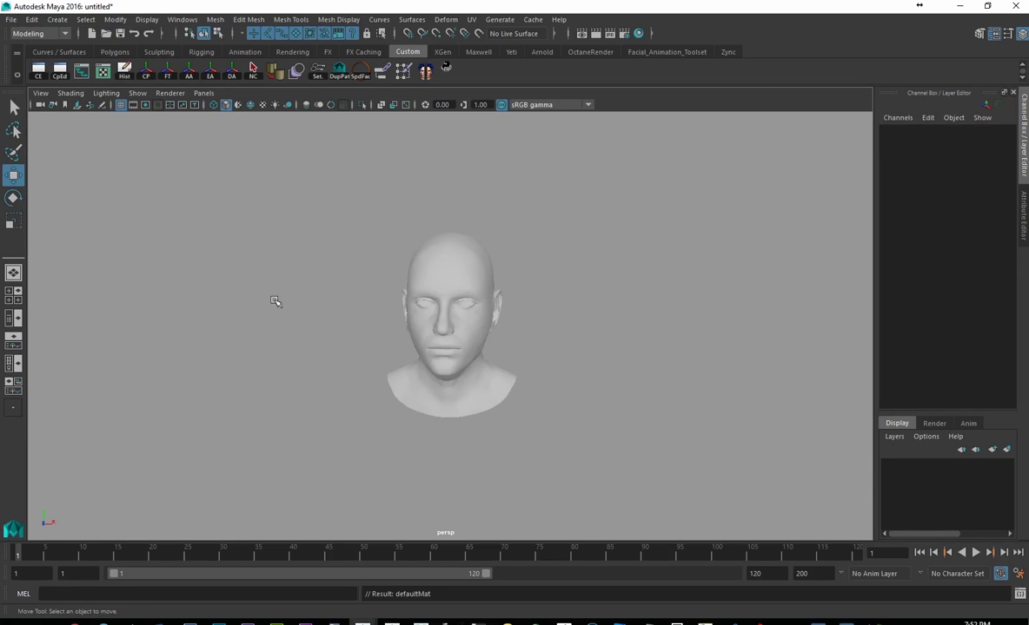
- Put the base head on a new display layer named Base and hide it
left_click(436, 352)
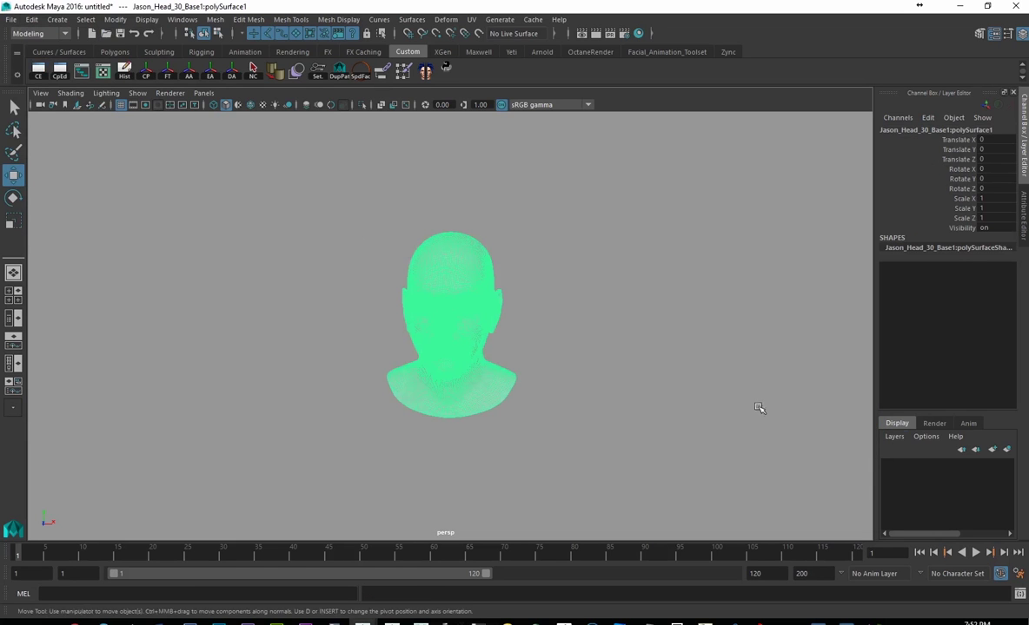
left_click(1008, 450)
double_click(951, 466)
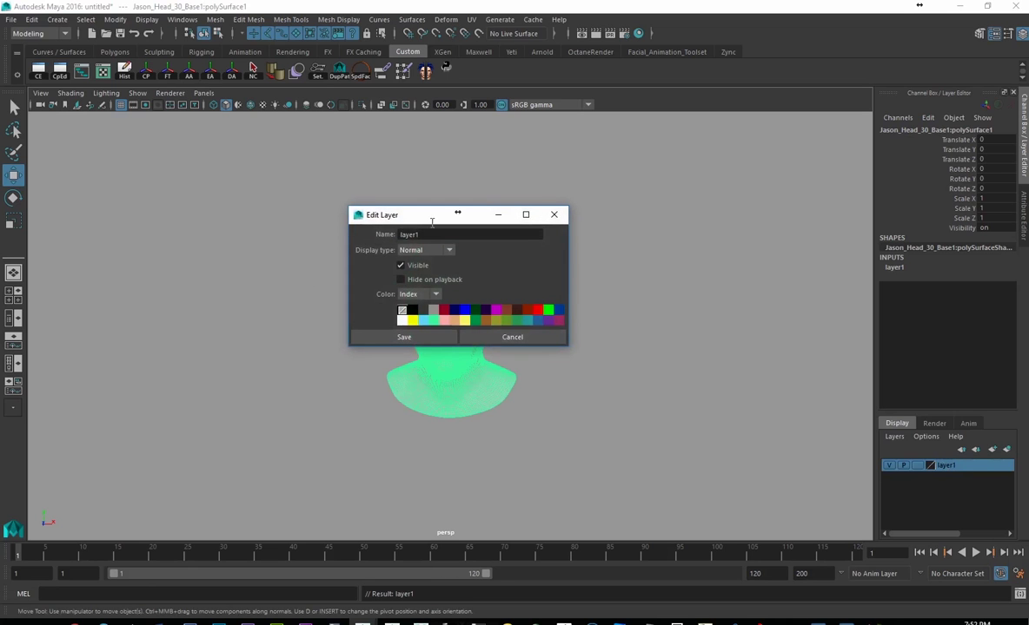
type("Base")
key("Return")
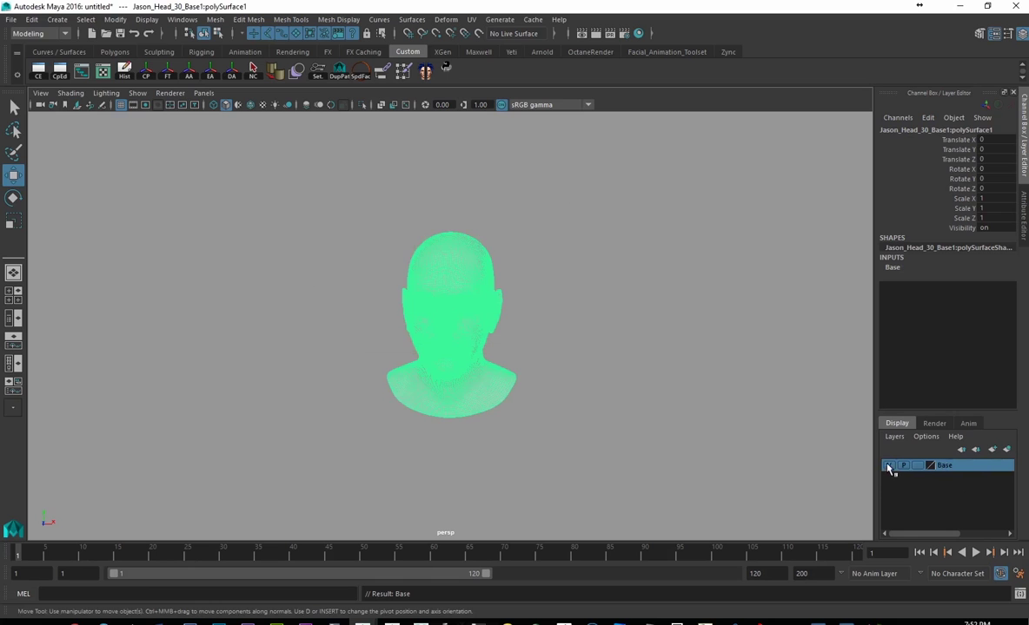
left_click(889, 467)
left_click(11, 19)
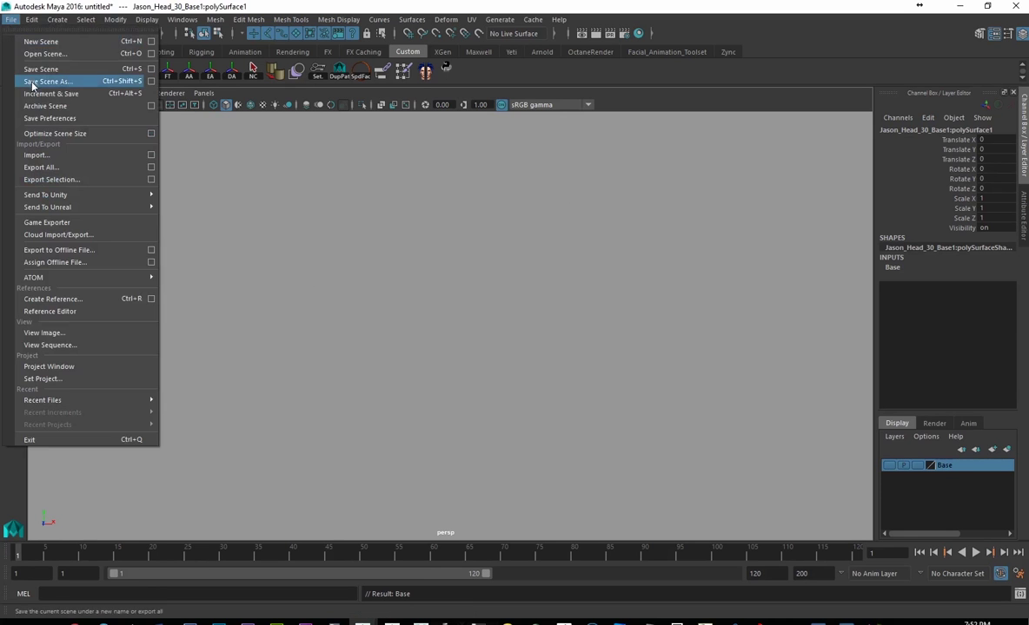
- Import Jason_Head_30_Mouth_Scrunch_Left.OBJ into the scene beside the hidden base head
left_click(34, 155)
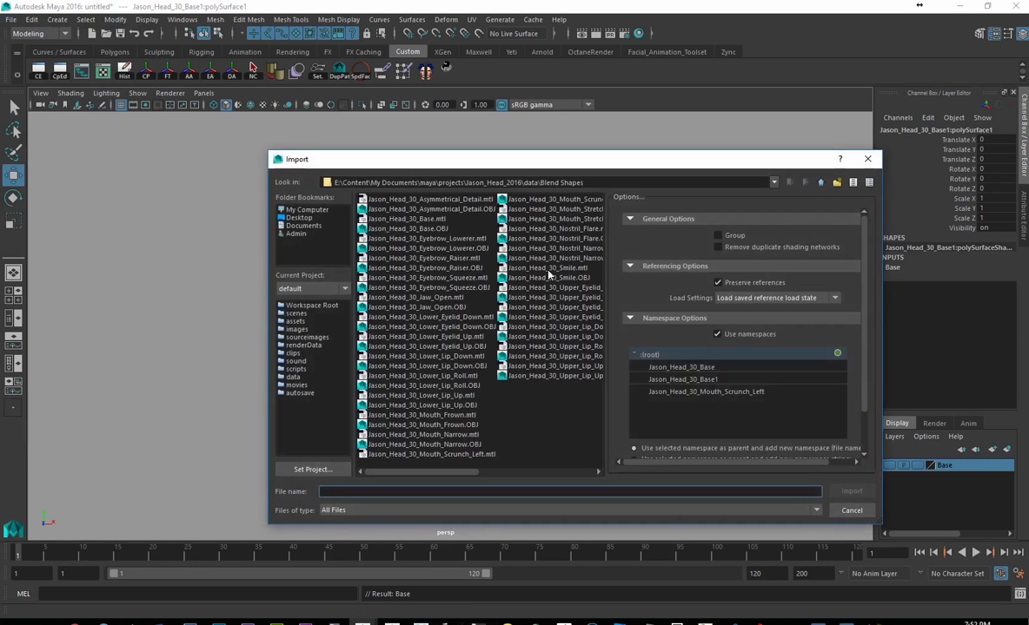
double_click(574, 203)
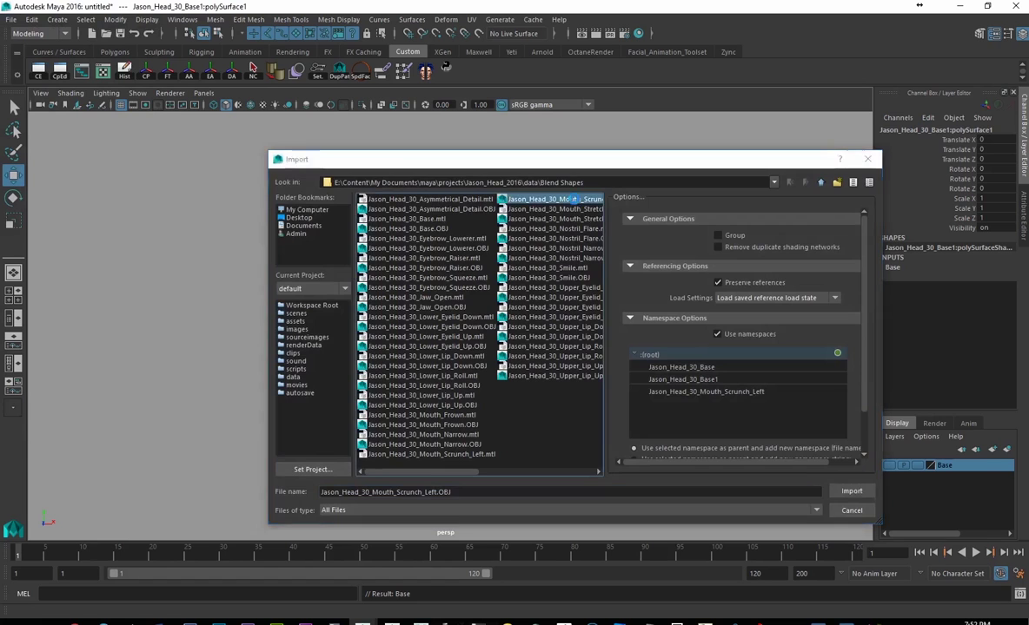
left_click(486, 347)
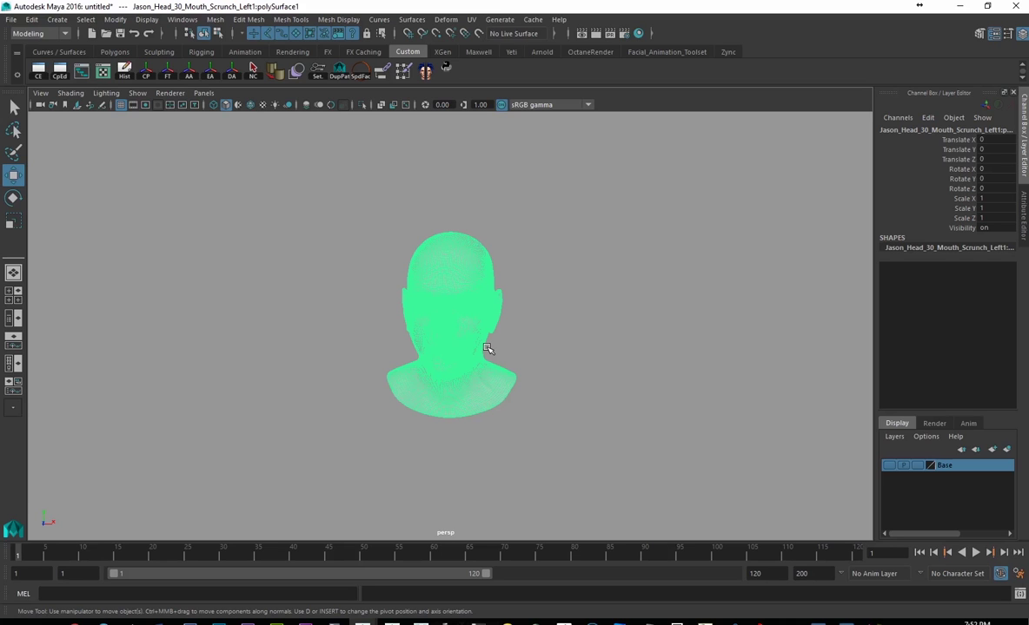
- Select the scrunch head and freeze its transformations
left_click(551, 356)
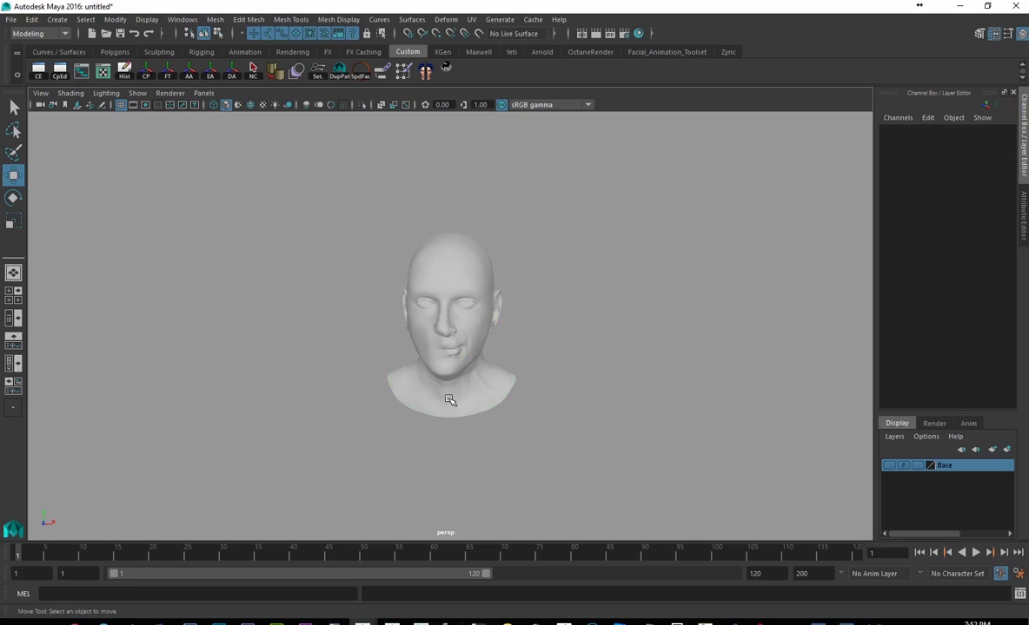
scroll(538, 365, "up", 5)
scroll(513, 311, "up", 3)
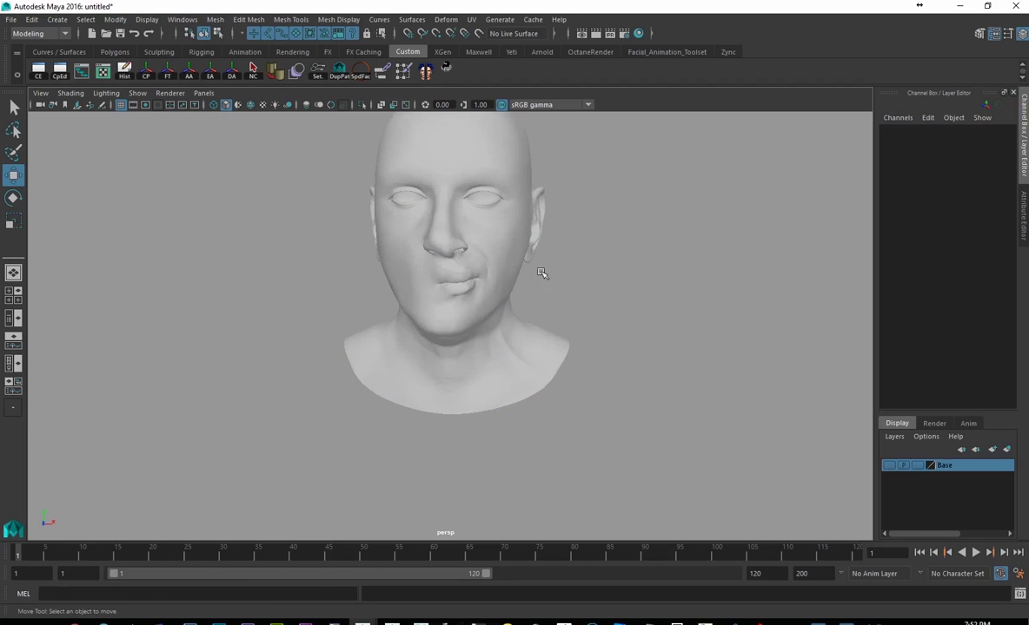
left_click(508, 253)
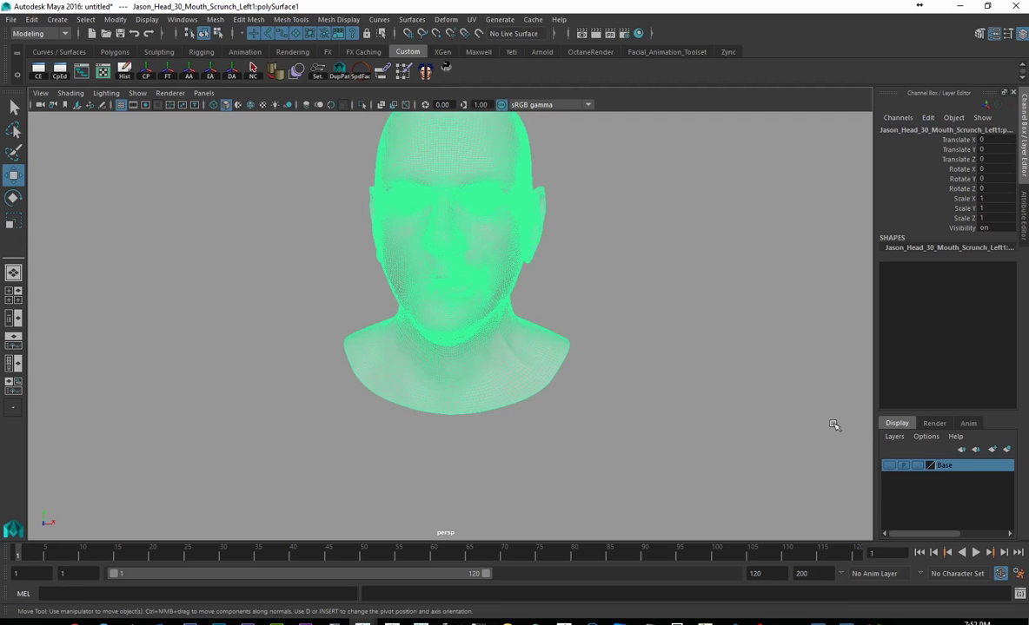
left_click_drag(782, 390, 437, 304, "alt")
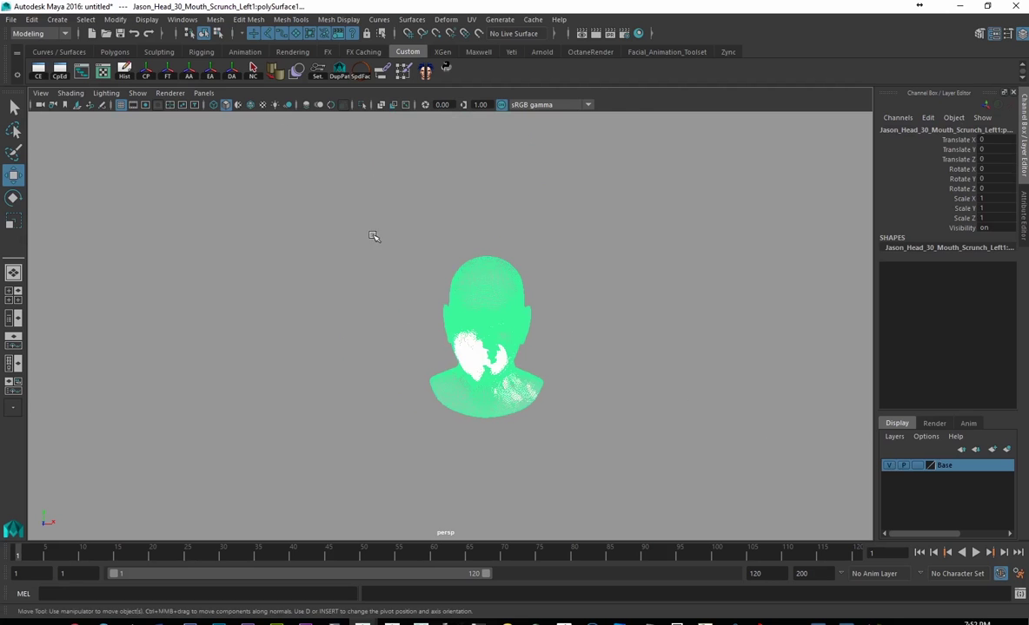
left_click(146, 70)
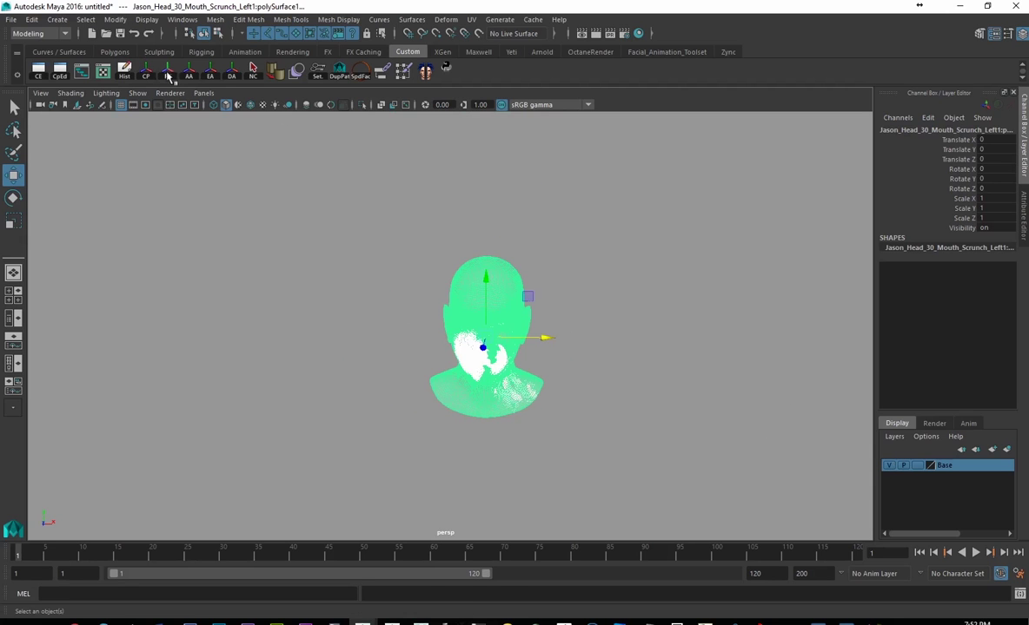
left_click(167, 69)
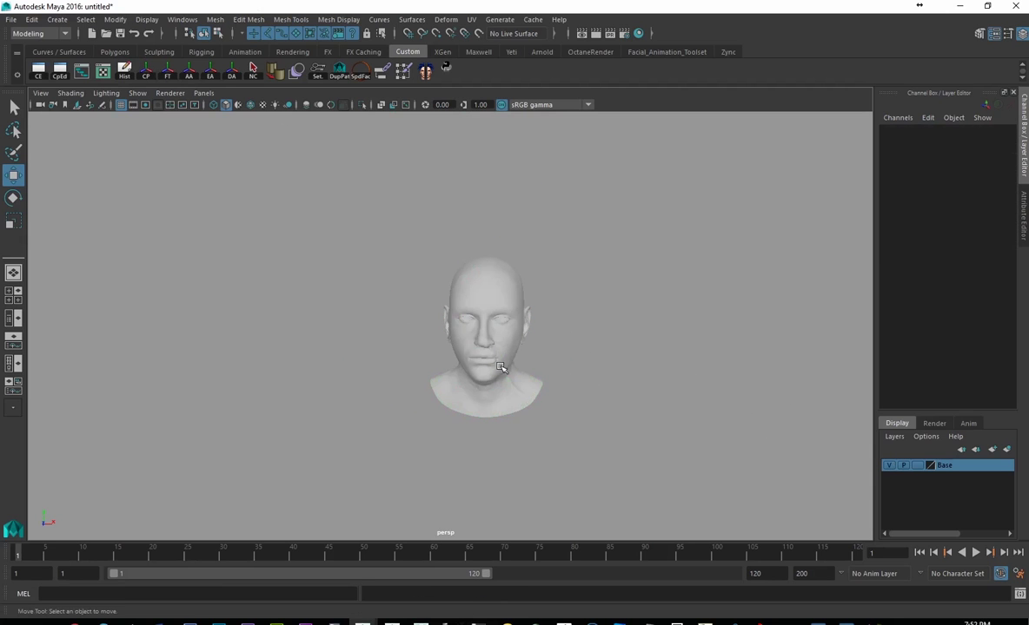
- Slide the scrunch head right along X to 3.475 and frame it in view
left_click(473, 296)
left_click_drag(546, 345, 697, 375)
key("ctrl+z")
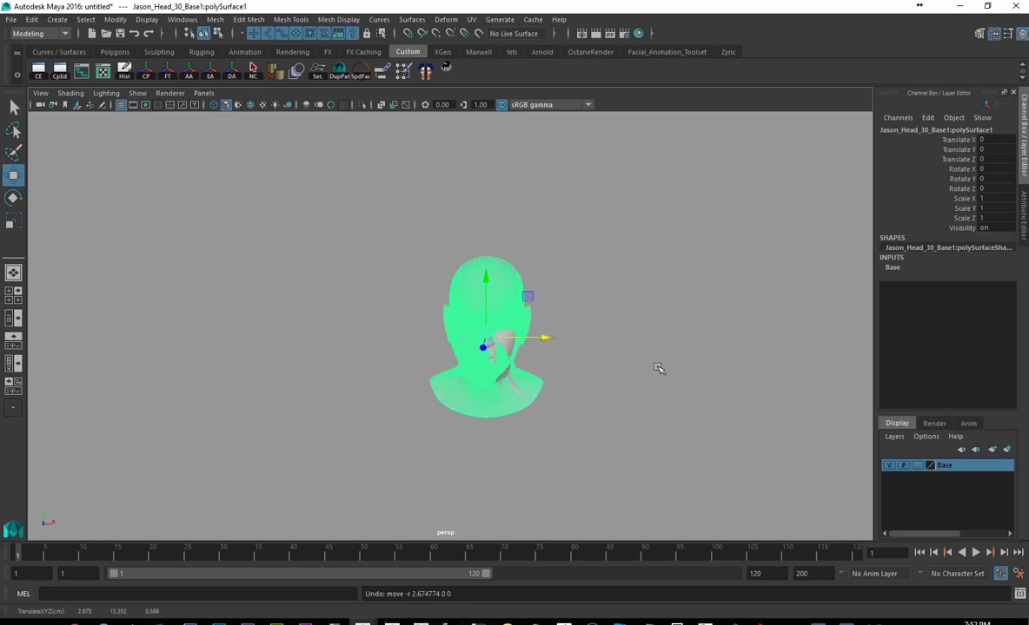
left_click(534, 353)
left_click(475, 319)
left_click_drag(549, 345, 749, 355)
key("f")
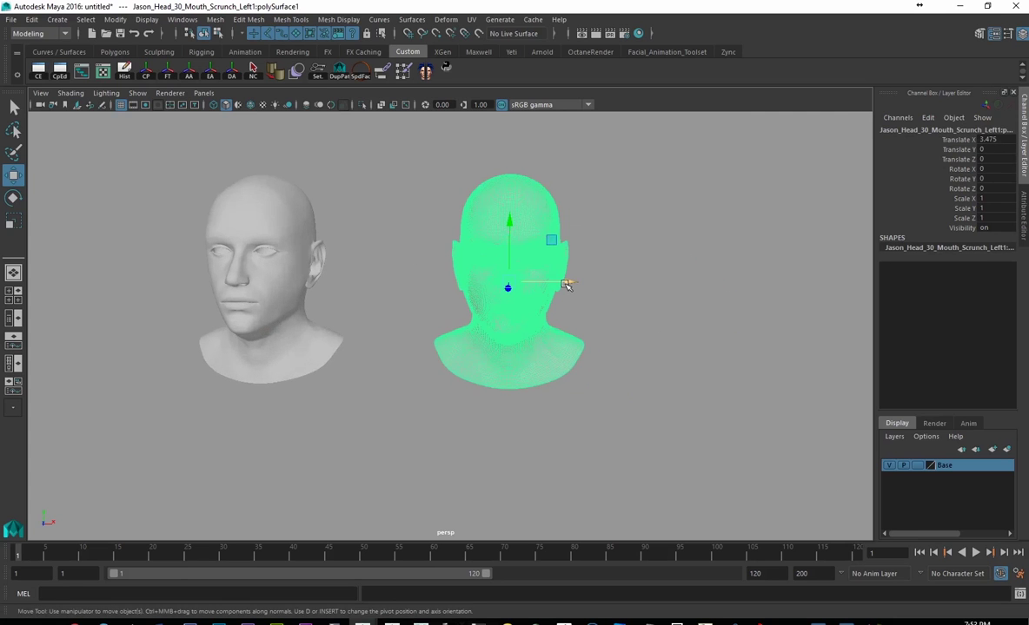
- Place a copy of the base head in the middle at Translate X 2.917
left_click_drag(566, 283, 759, 276)
left_click(265, 249)
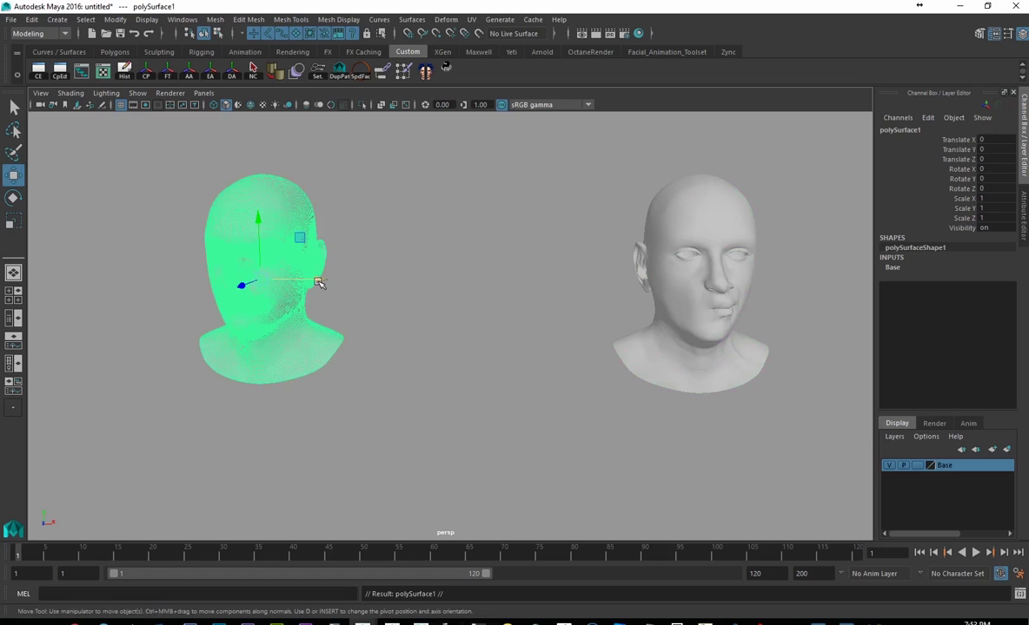
left_click_drag(318, 282, 528, 288)
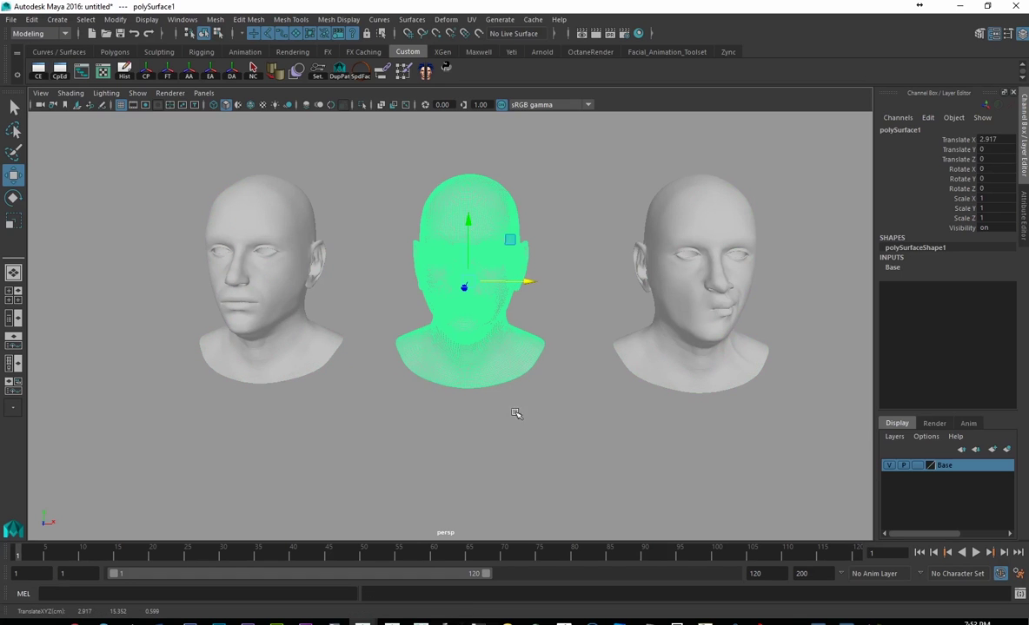
left_click(533, 429)
left_click(480, 322)
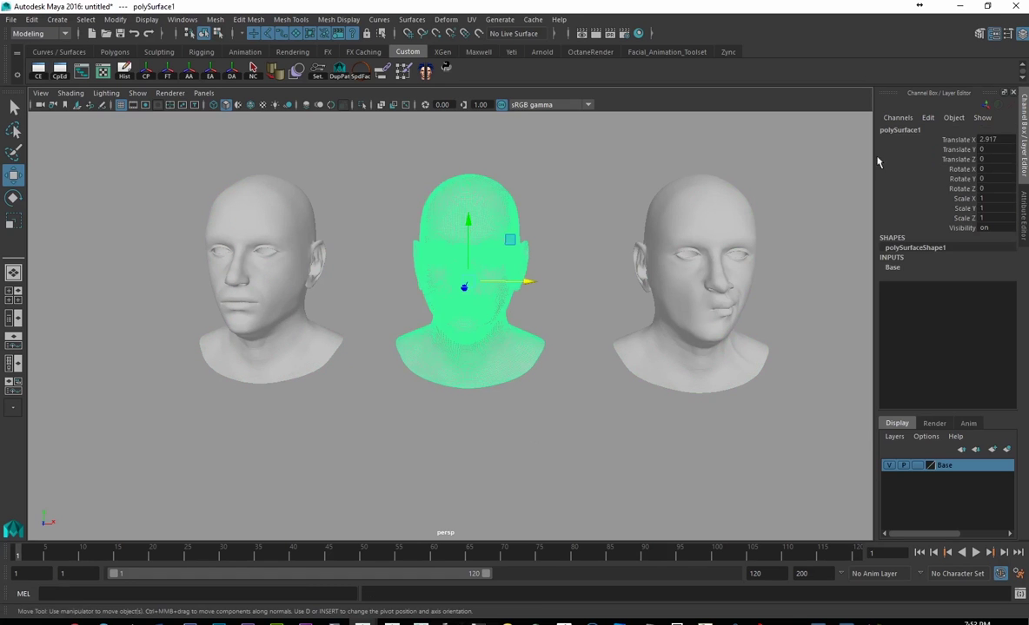
- Rename the middle head to maker in the Channel Box
double_click(896, 130)
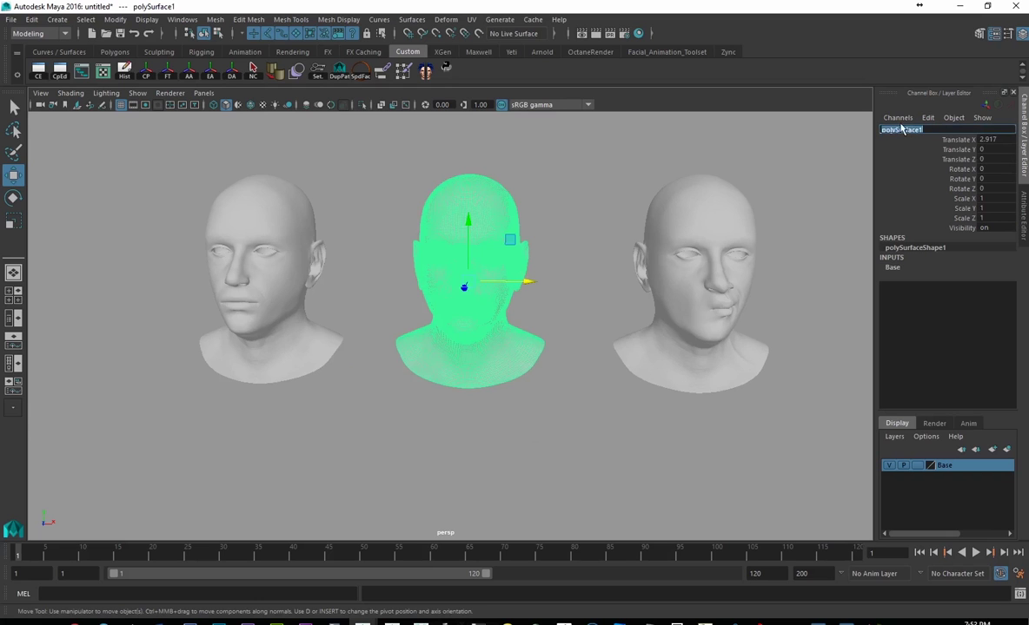
key("Return")
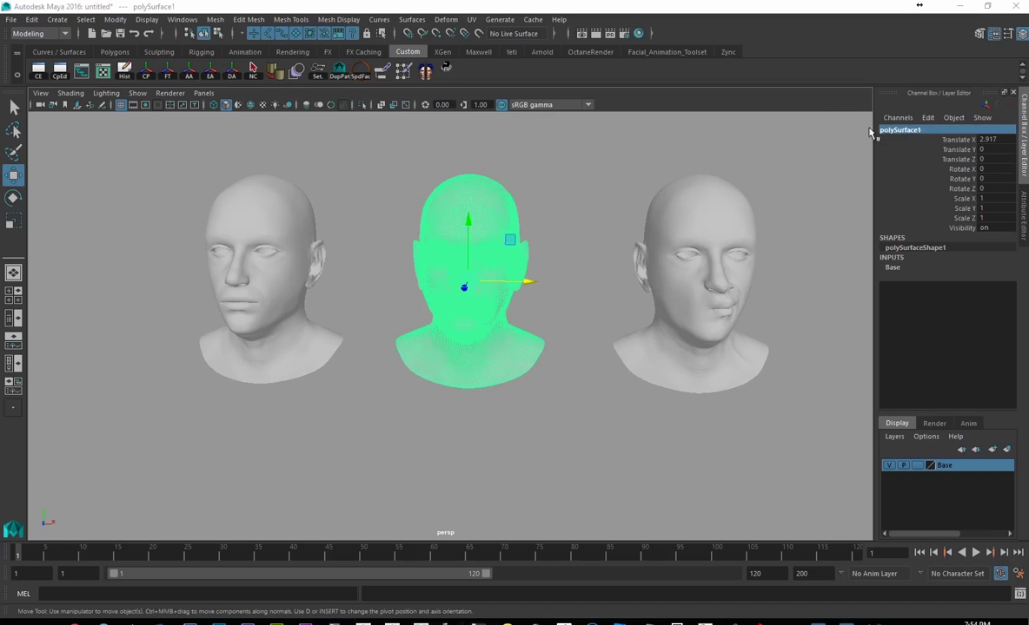
double_click(913, 131)
type("maker")
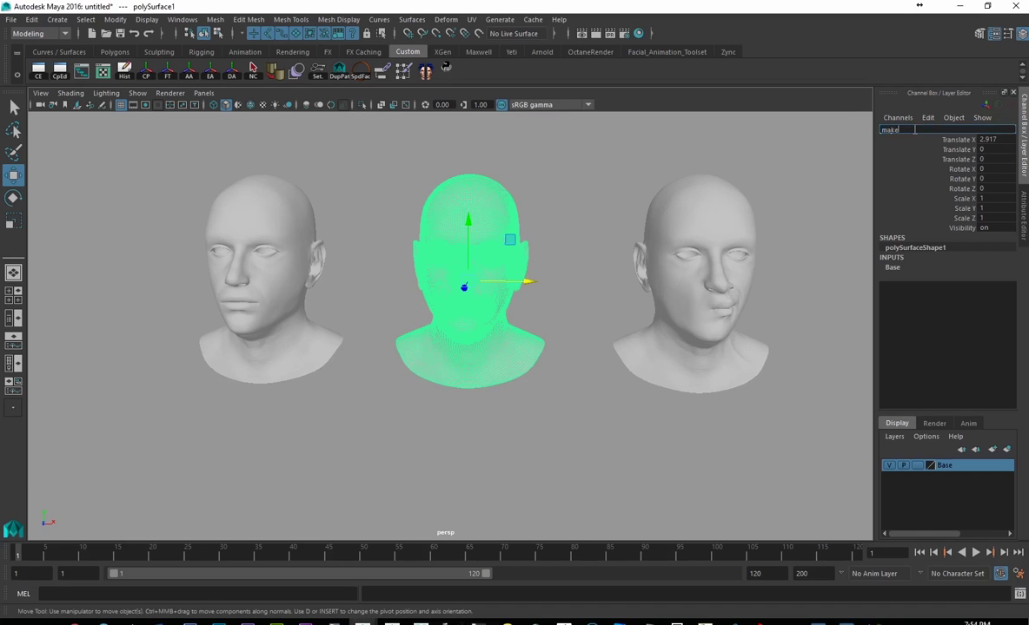
key("Return")
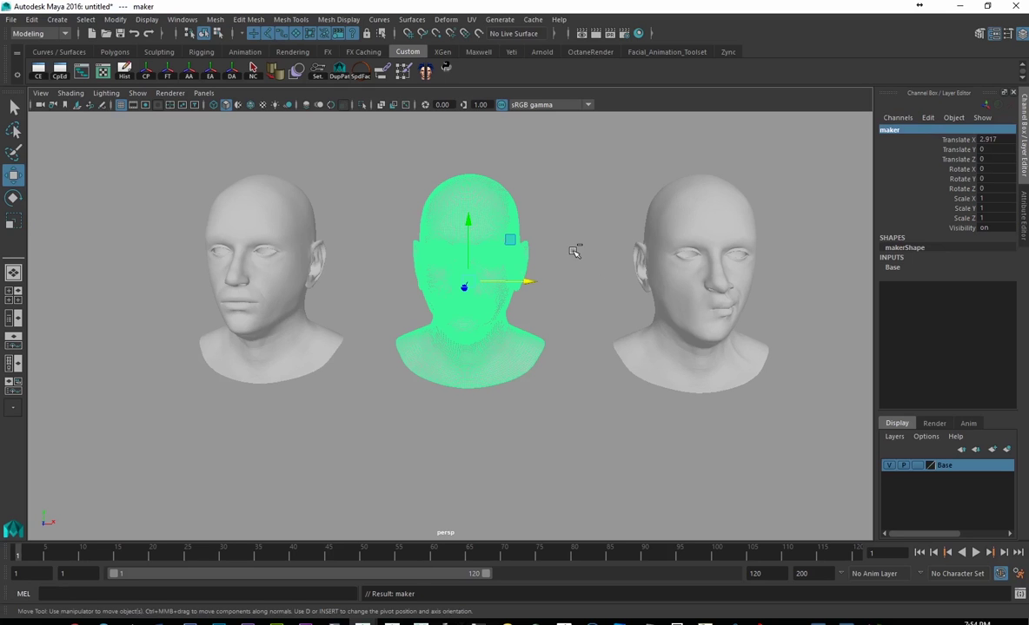
- Duplicate maker and name the copy wrap
key("ctrl+d")
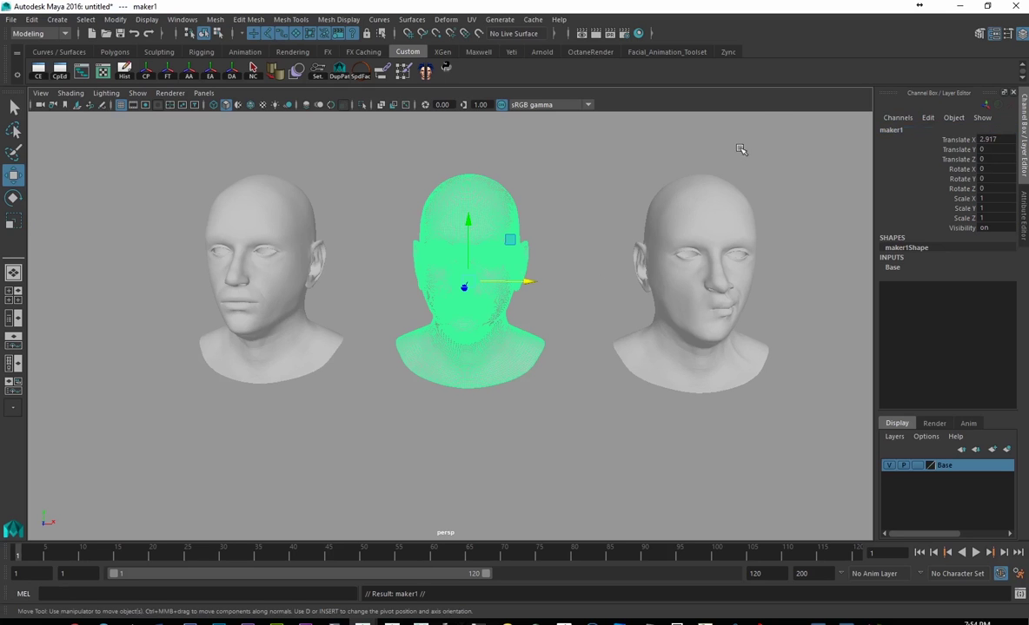
double_click(886, 130)
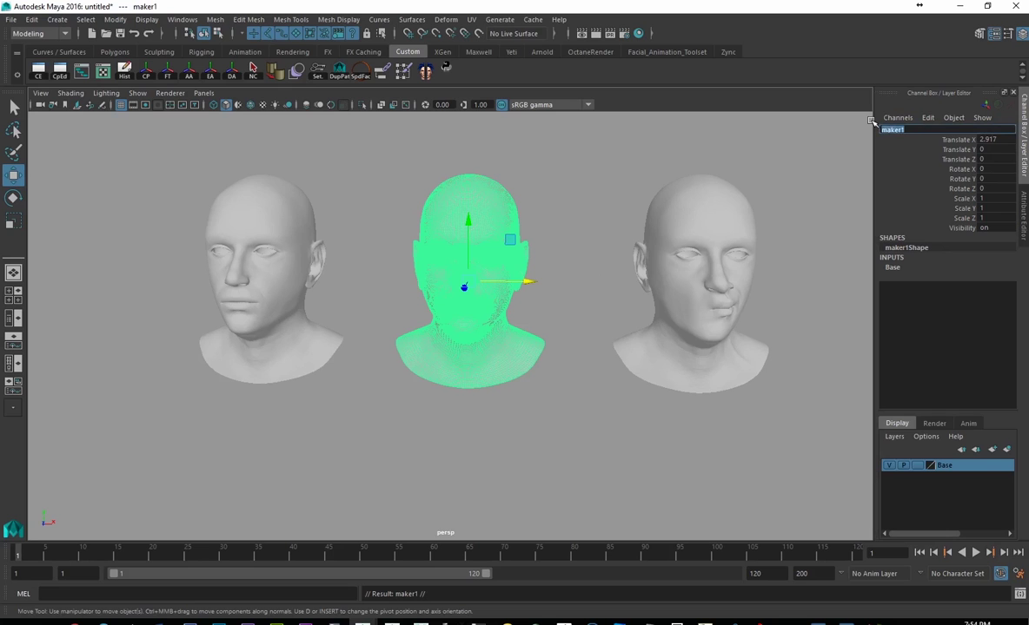
type("wrap")
key("Return")
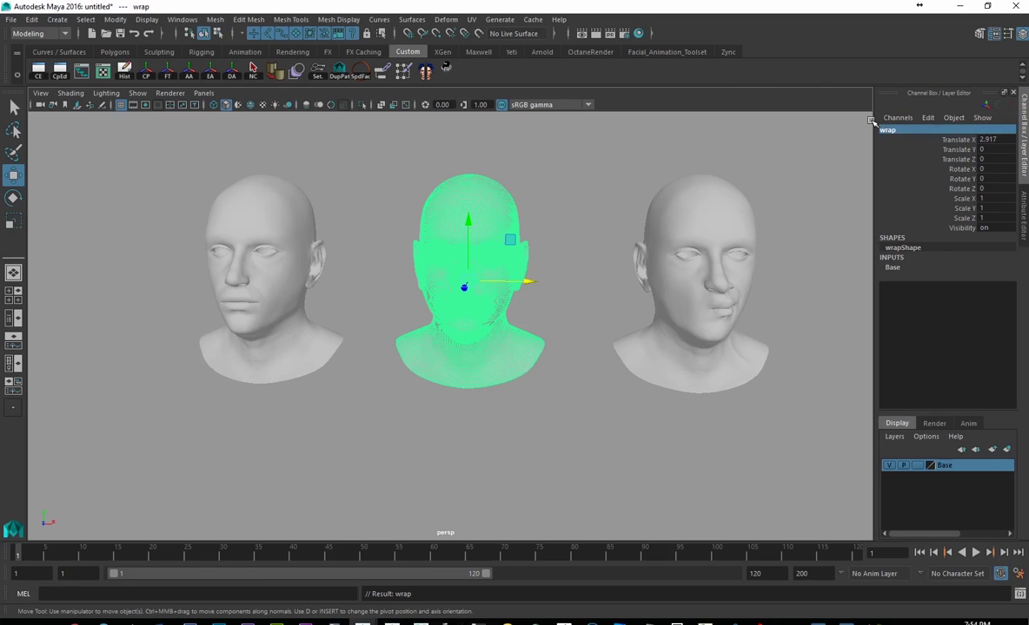
- Position the Outliner over the viewport and check the Mouth_Scrunch_Left1, maker and wrap entries
left_click(499, 171)
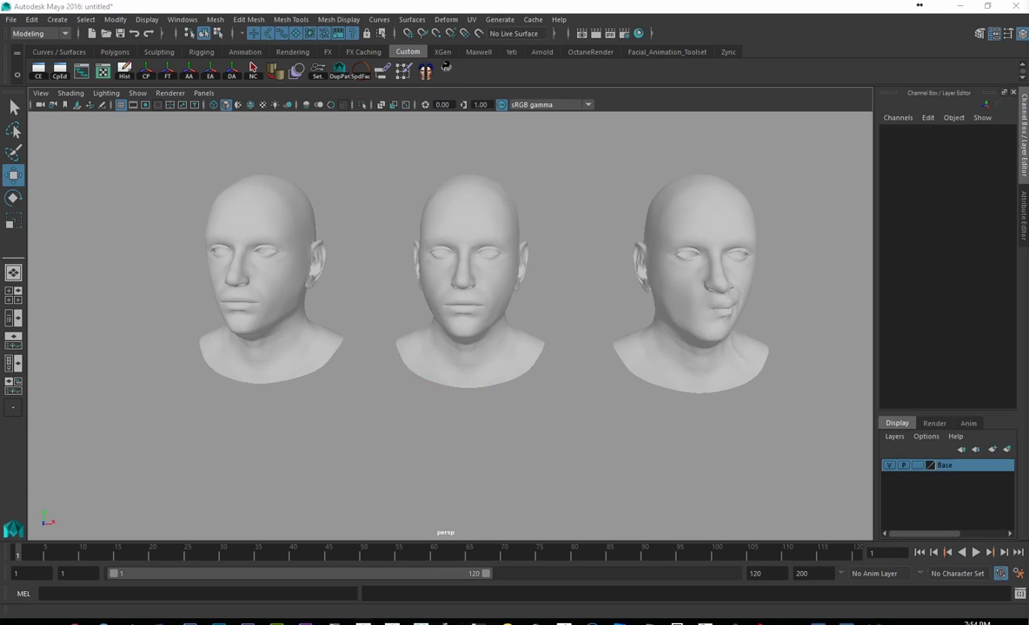
left_click_drag(1028, 92, 1009, 92)
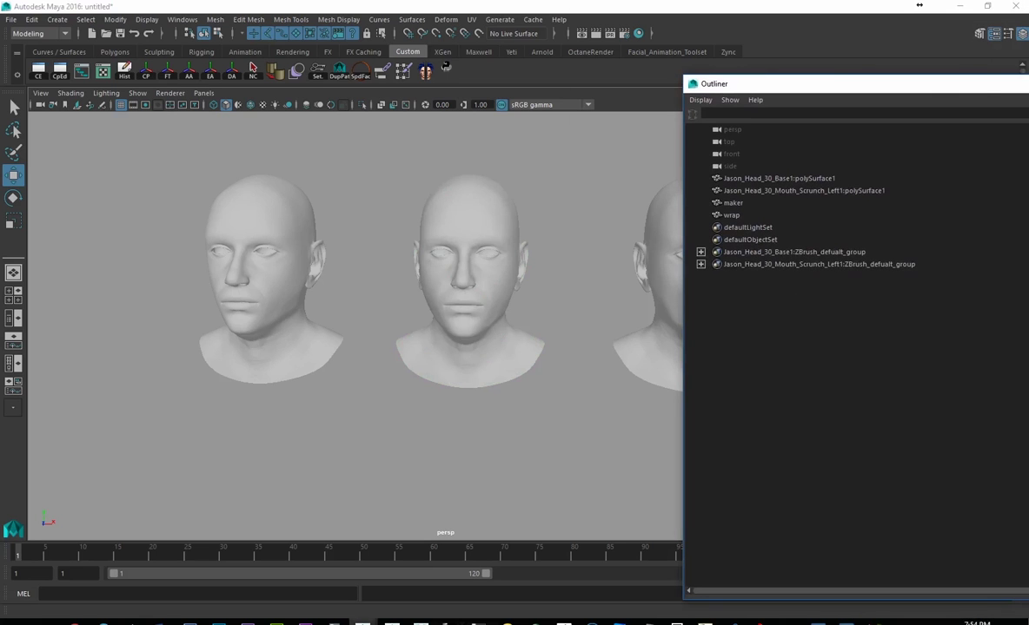
left_click_drag(1028, 231, 946, 231)
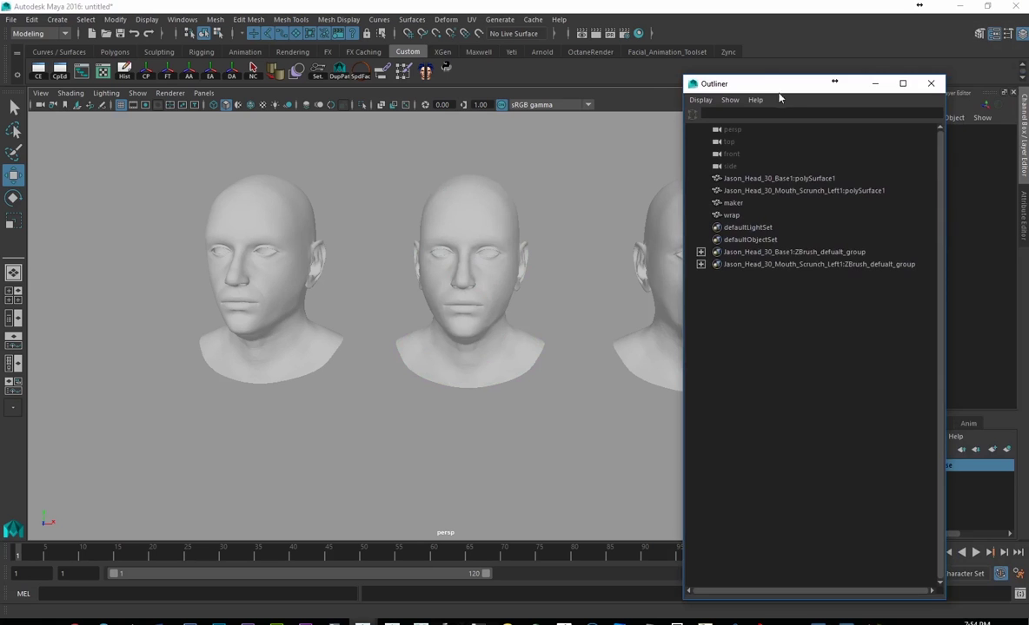
left_click_drag(834, 82, 901, 89)
left_click(843, 198)
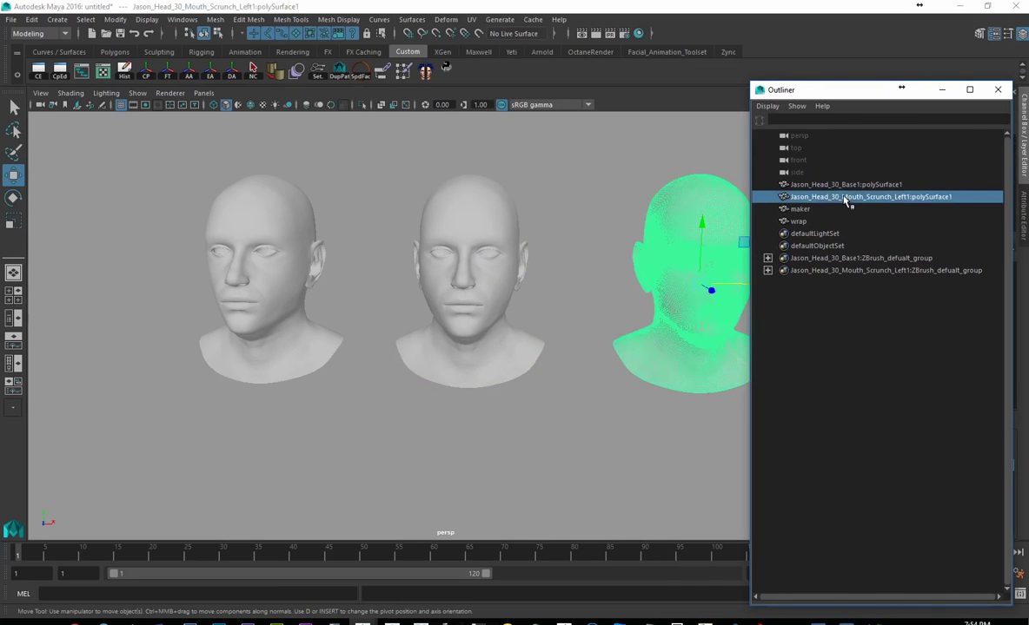
left_click(800, 210)
left_click(808, 221)
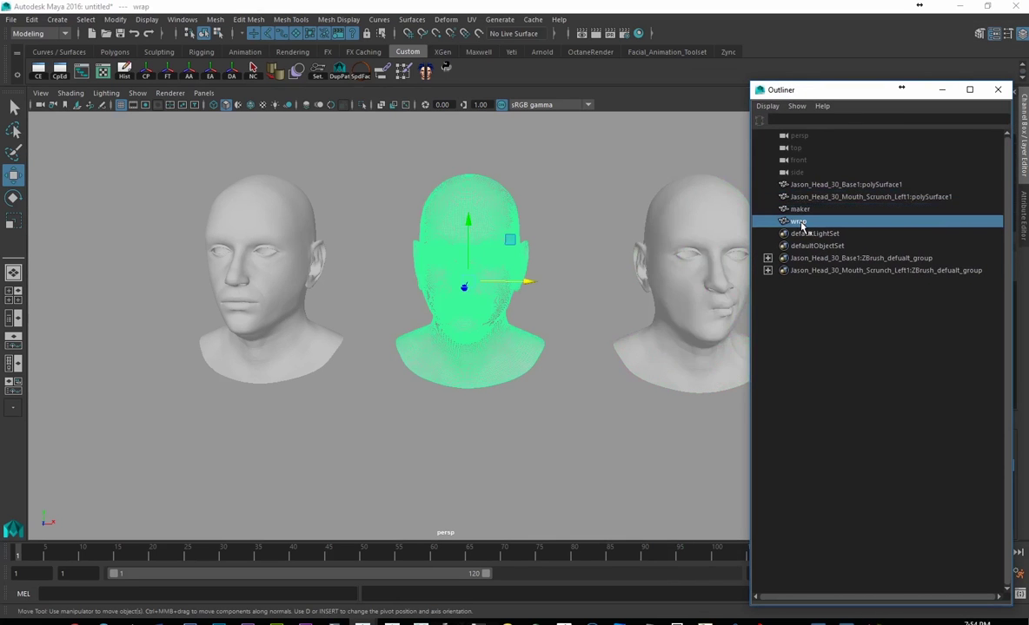
left_click(800, 210)
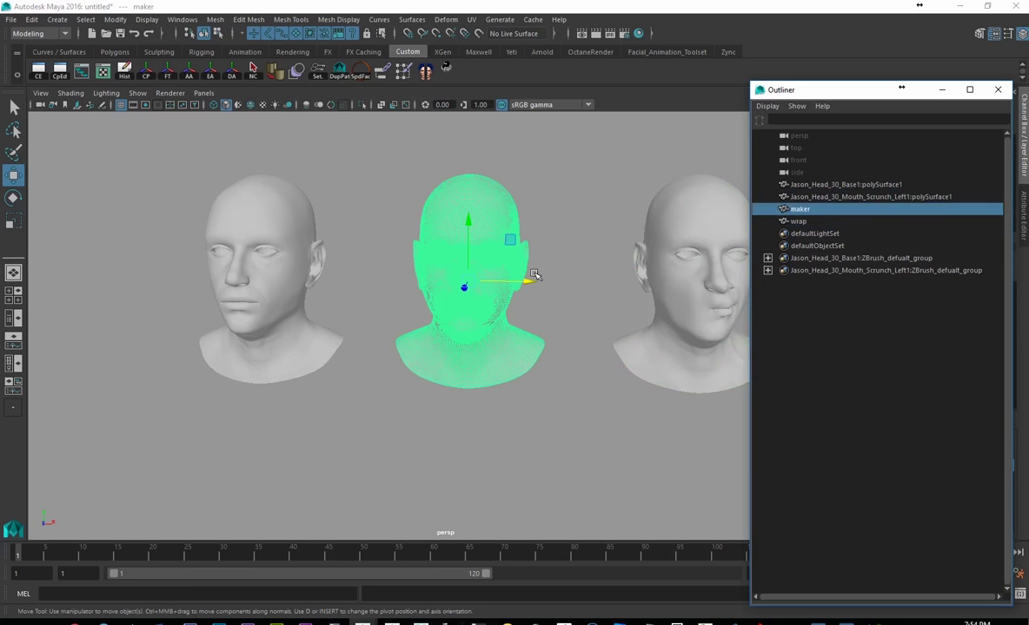
left_click(590, 244)
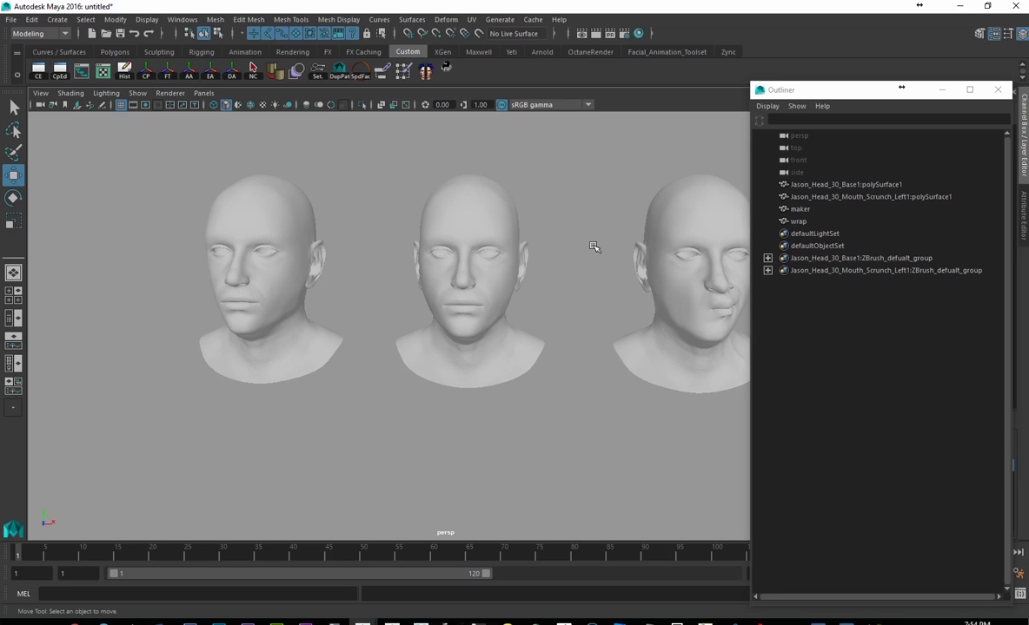
left_click(696, 241)
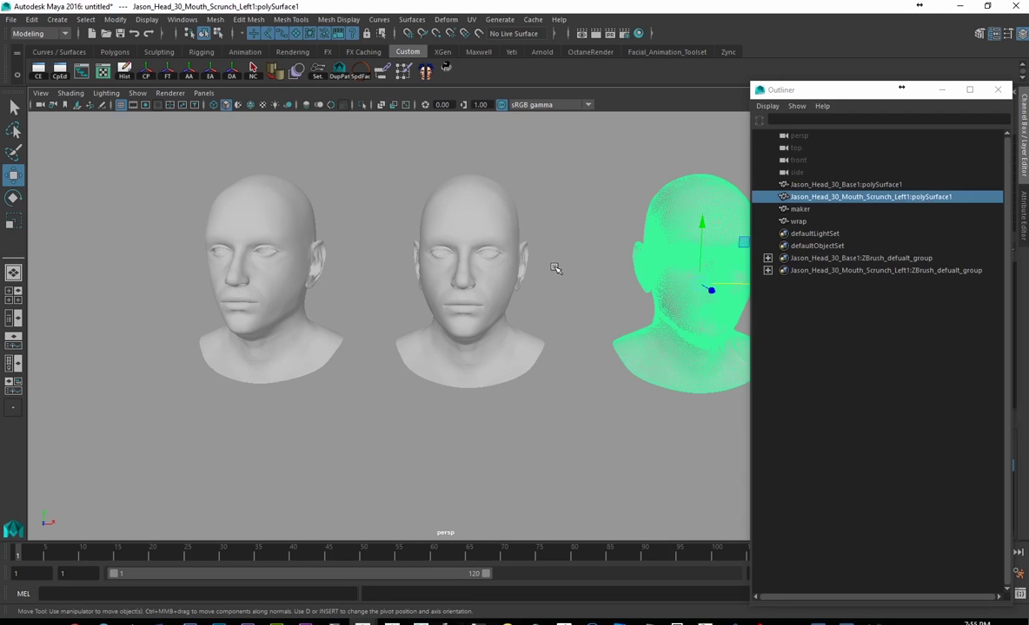
- Float the Outliner as a small window and maximize Maya with all three heads visible
left_click_drag(752, 91, 1028, 87)
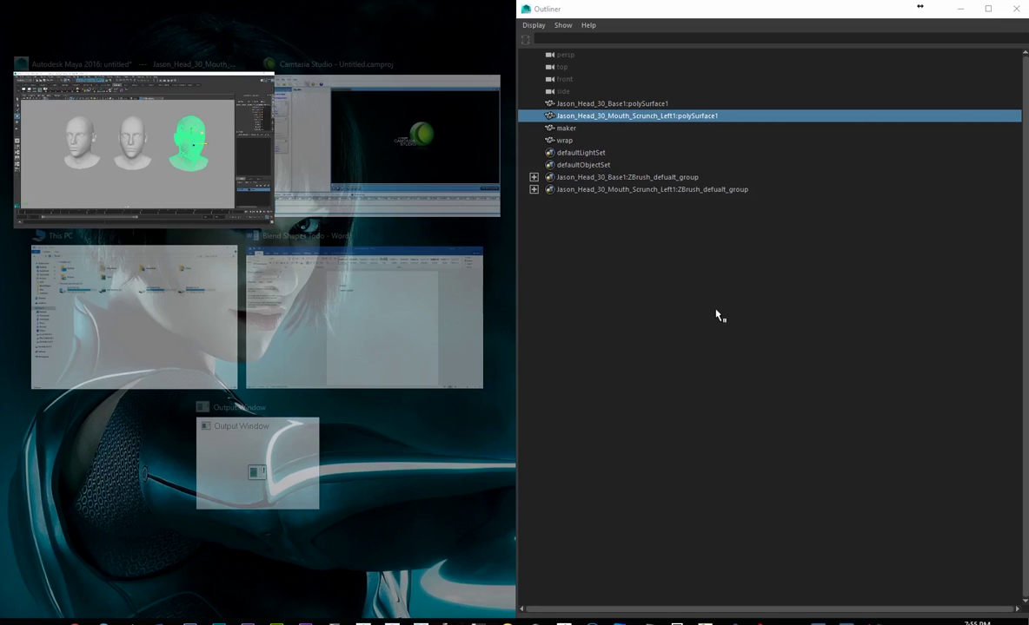
left_click(169, 105)
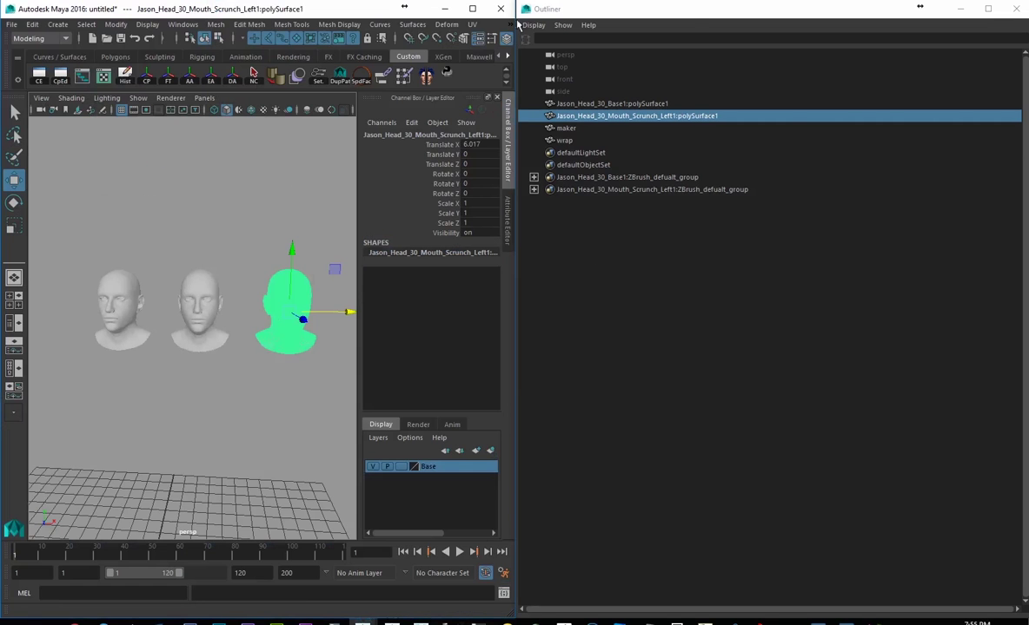
left_click_drag(686, 17, 973, 68)
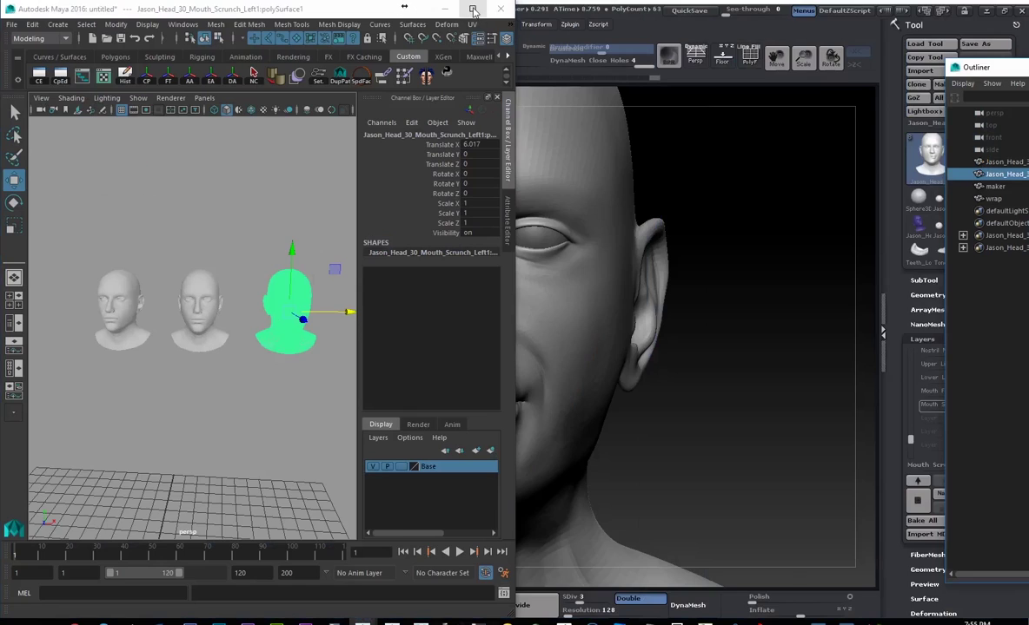
double_click(437, 8)
middle_click_drag(742, 301, 459, 269, "alt")
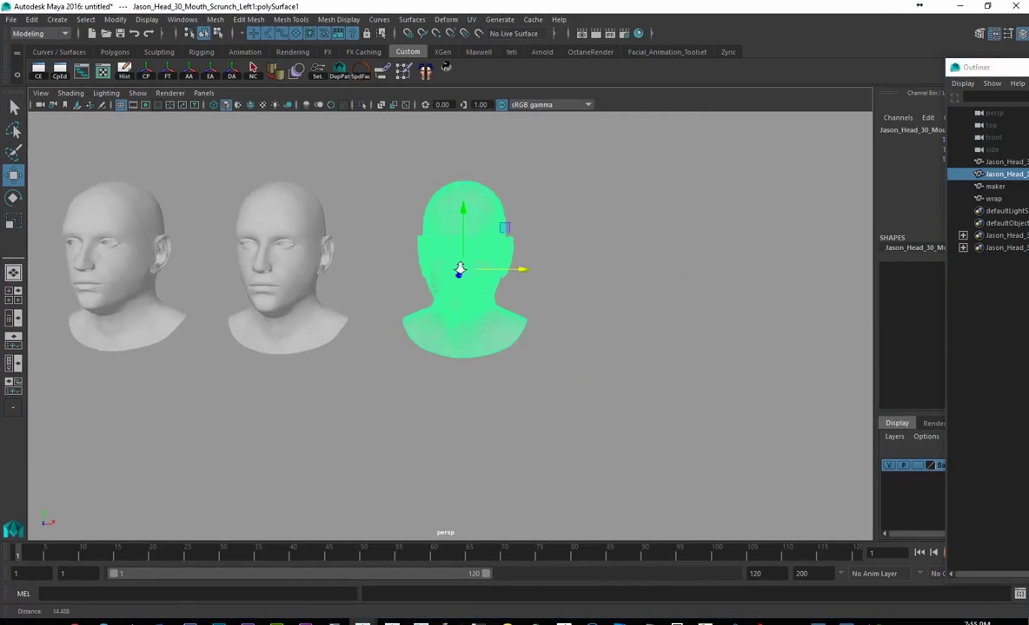
right_click_drag(459, 269, 370, 266, "alt")
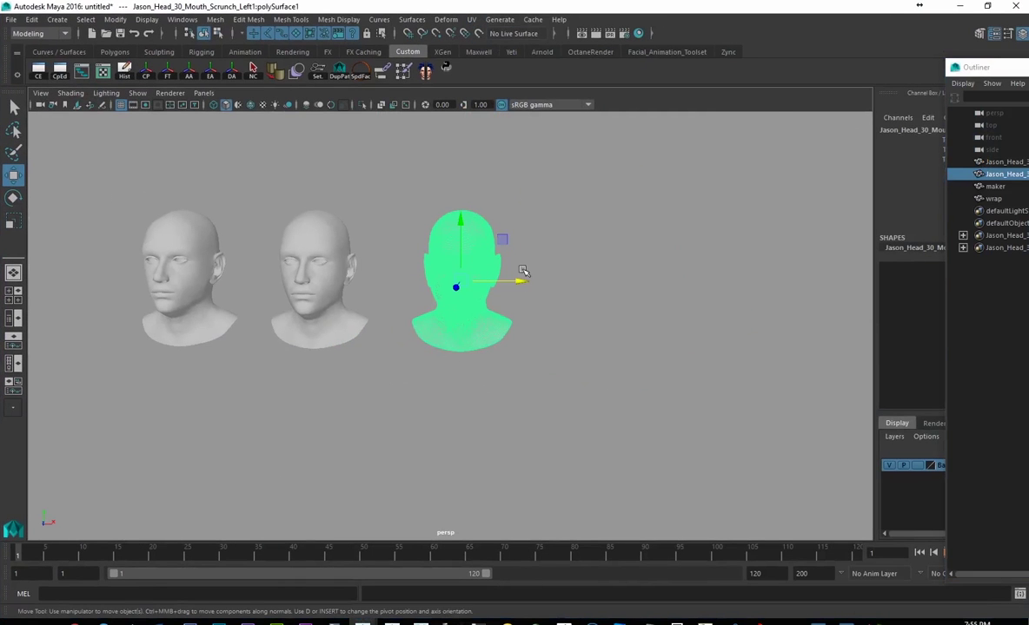
- Duplicate the third head, move the copy to the far right, and close the Outliner
left_click(584, 280)
left_click(491, 273)
key("ctrl+d")
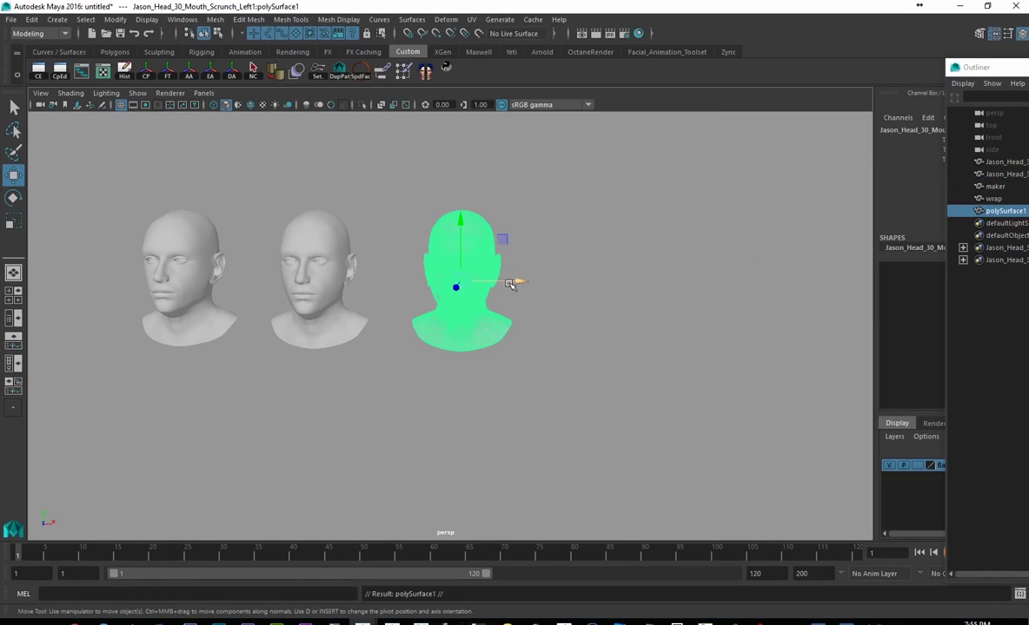
left_click_drag(513, 280, 714, 284)
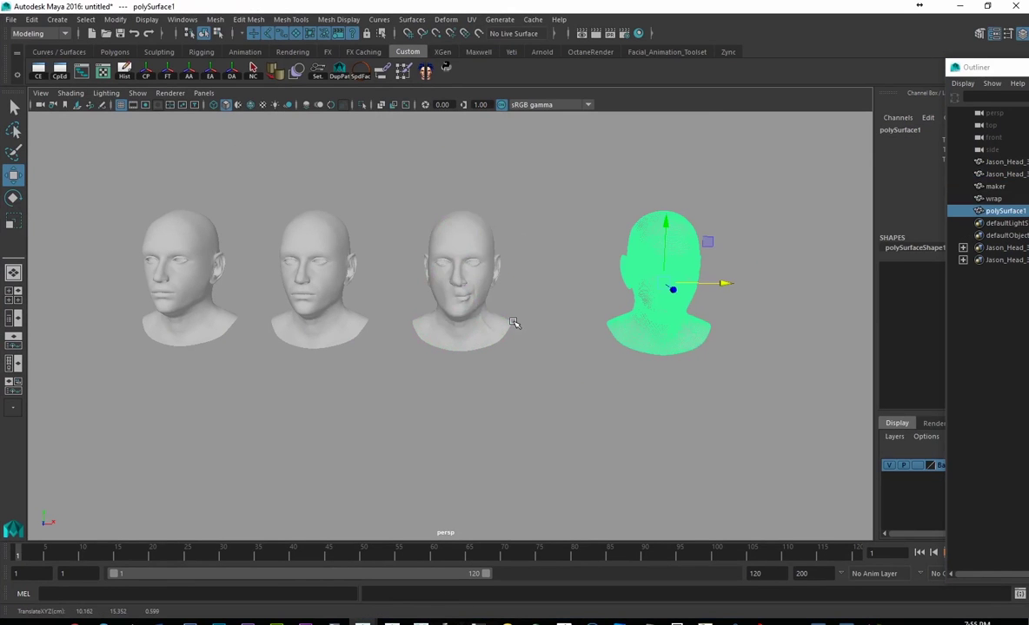
middle_click_drag(517, 322, 507, 285, "alt")
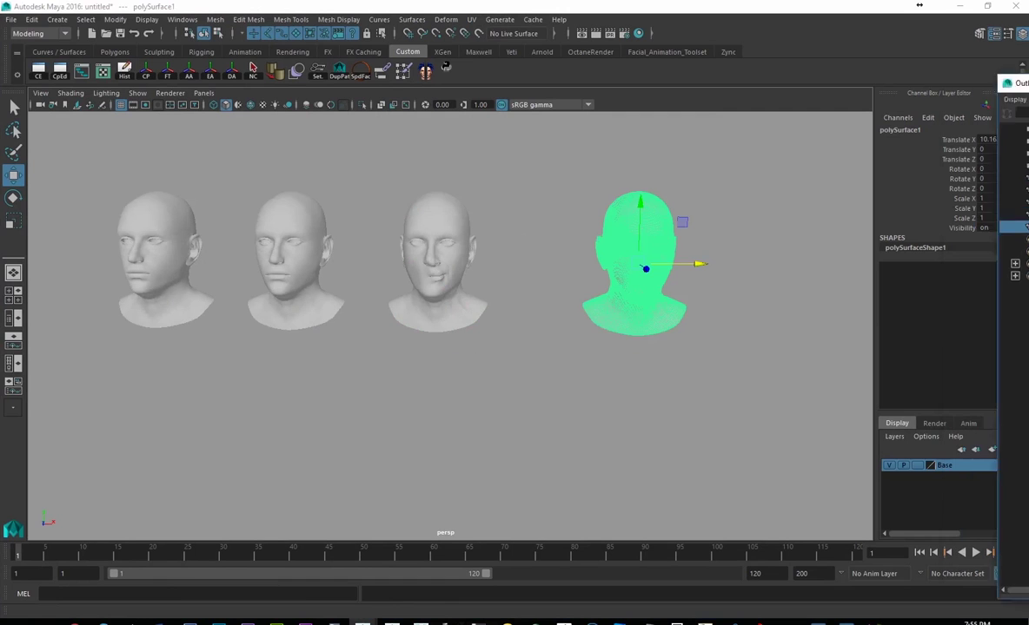
left_click(919, 73)
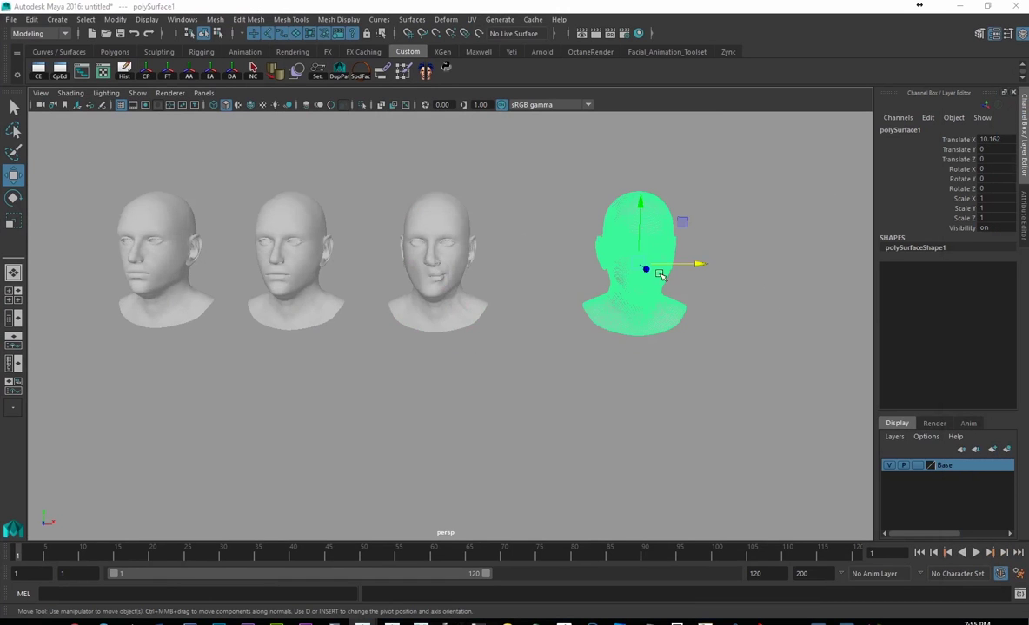
left_click(755, 226)
left_click(657, 240)
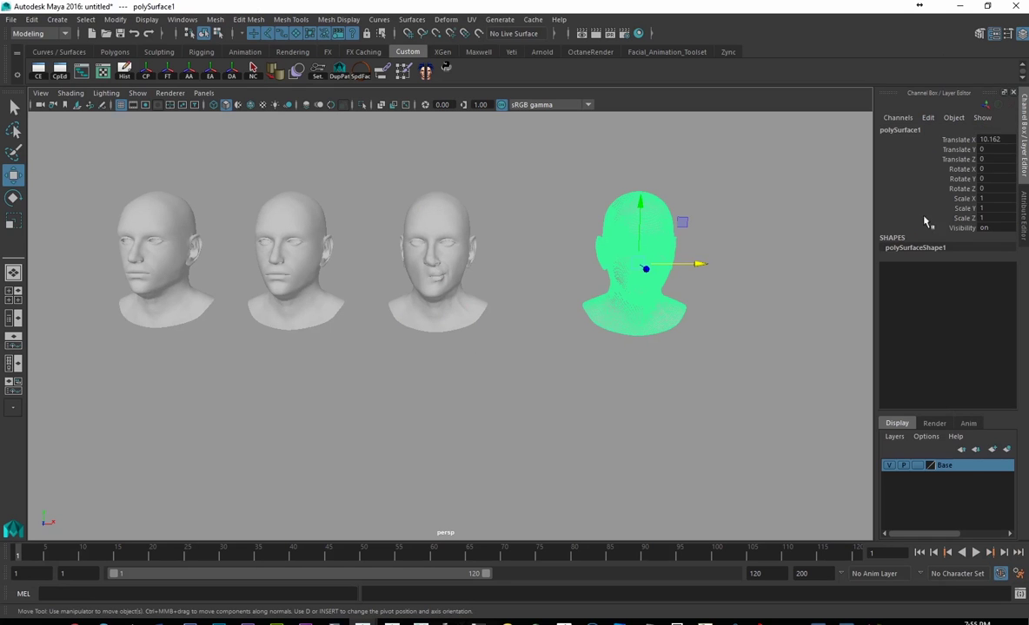
left_click(724, 215)
left_click(620, 231)
double_click(982, 199)
- Set the copy's Scale X to -1, then reopen the Outliner and select maker
left_click(682, 305)
scroll(682, 304, "up", 4)
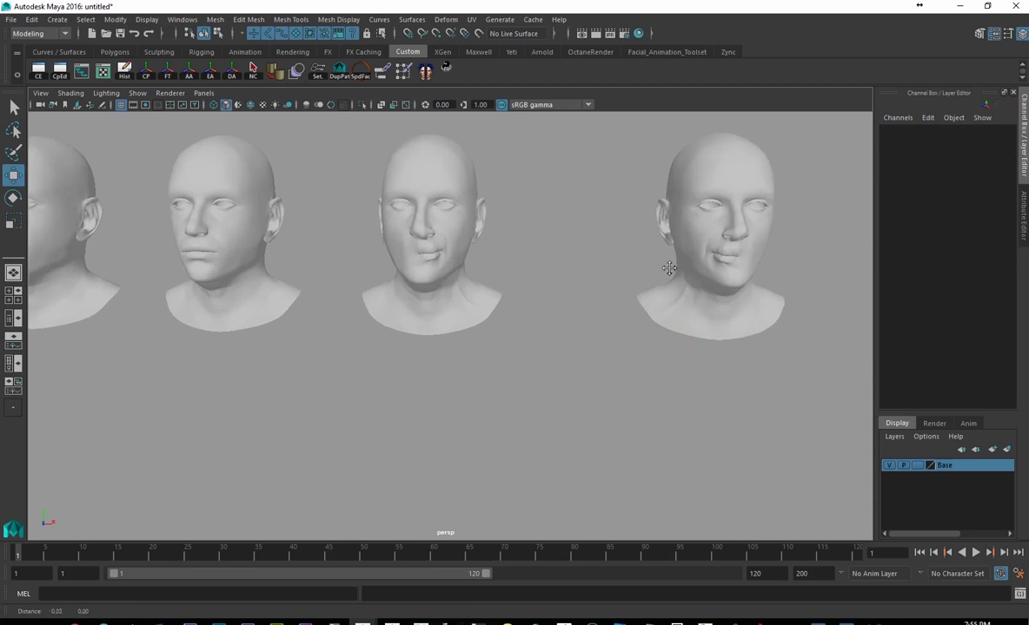
left_click_drag(593, 246, 341, 265, "alt")
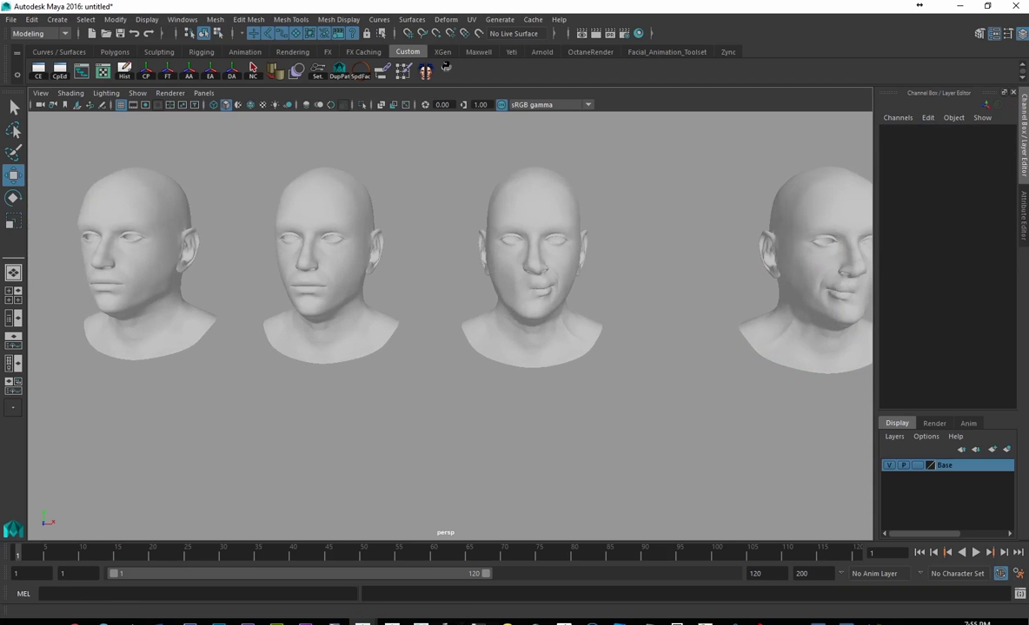
left_click_drag(726, 101, 658, 113)
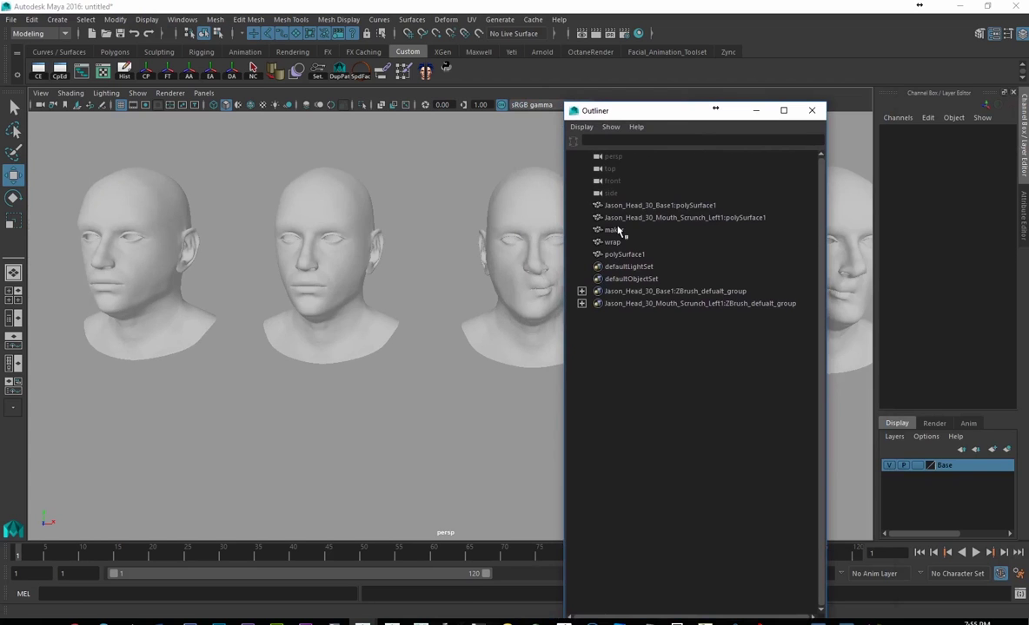
left_click(615, 230)
left_click_drag(673, 111, 749, 331)
- Set maker's Scale X to -1 and zoom out to see all four heads
left_click(987, 199)
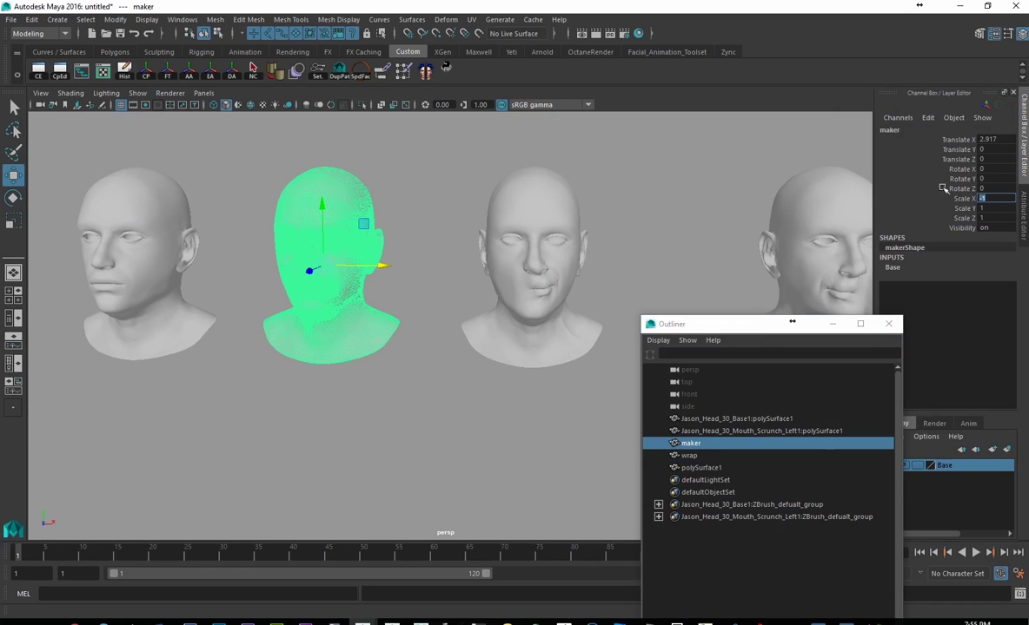
left_click(640, 223)
middle_click_drag(643, 224, 641, 188, "alt")
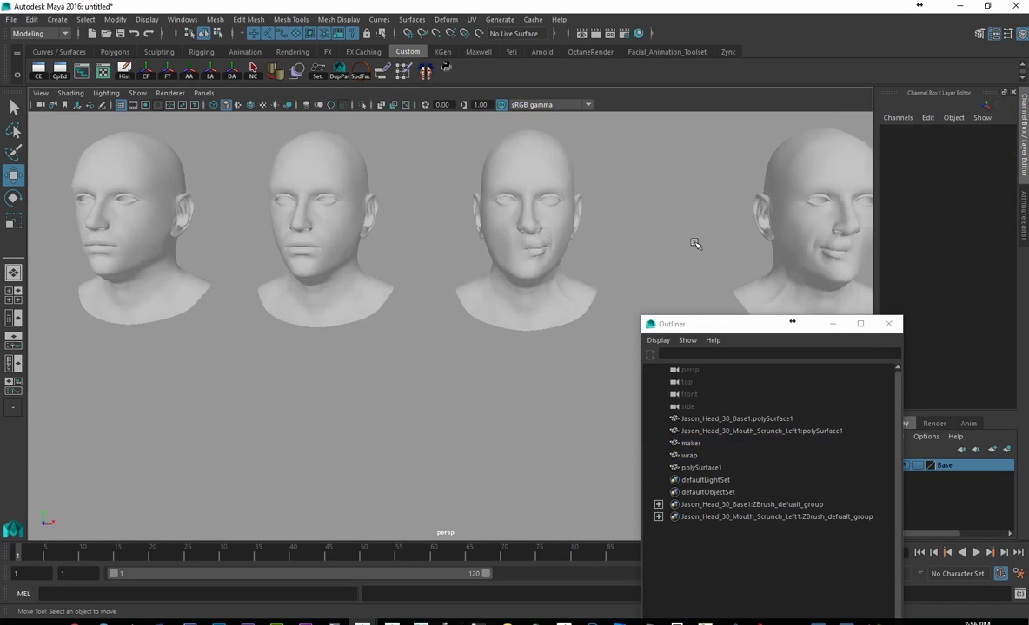
right_click_drag(695, 243, 604, 211, "alt")
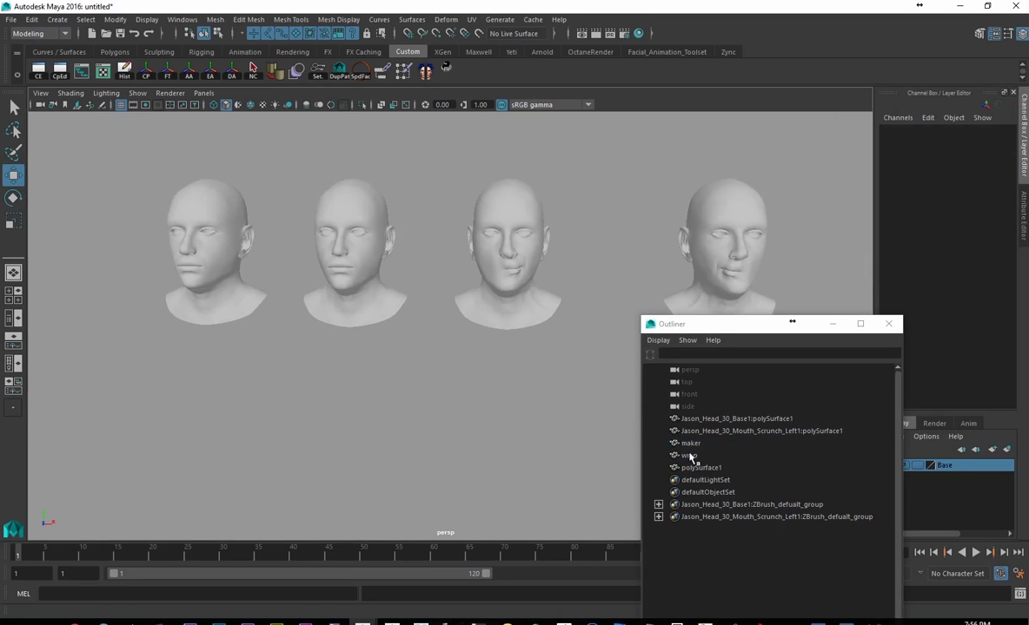
left_click_drag(721, 325, 556, 310)
- Create a new display layer holding the wrap head and rename it wrap_layer
left_click(524, 440)
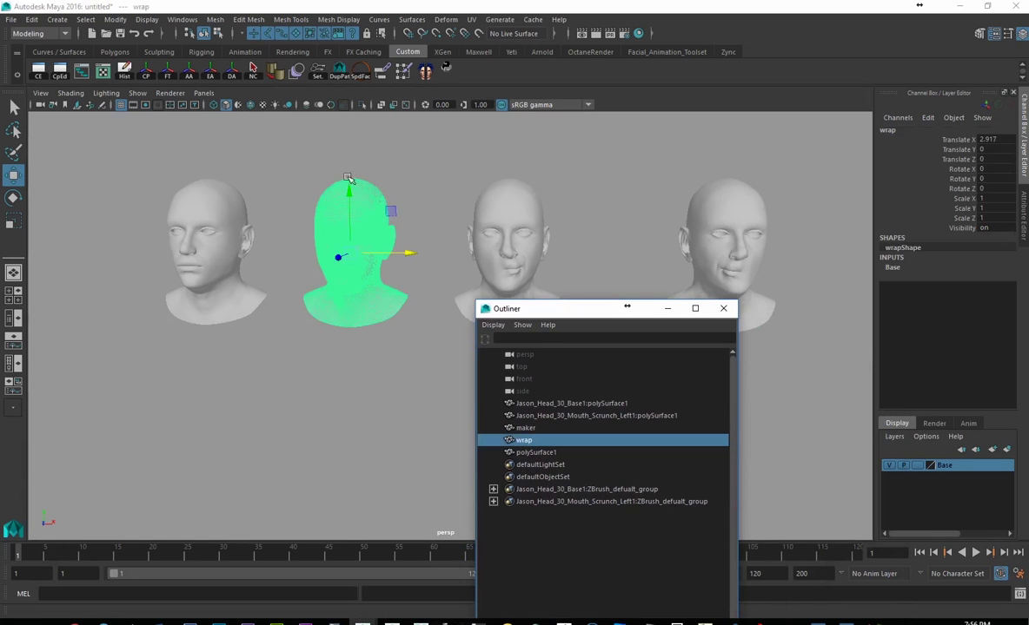
left_click(1006, 449)
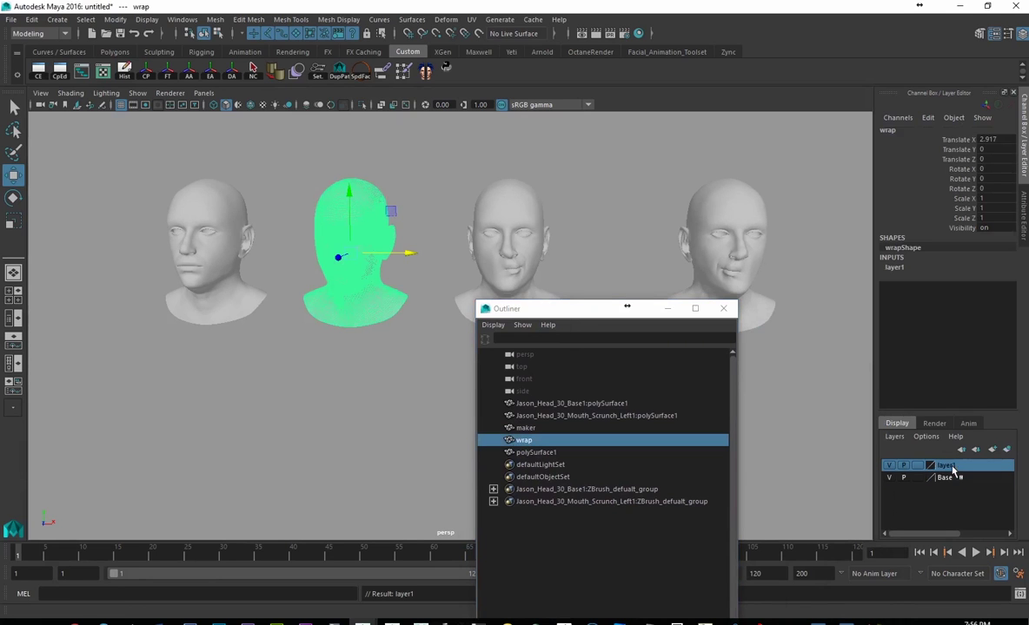
double_click(949, 466)
double_click(405, 234)
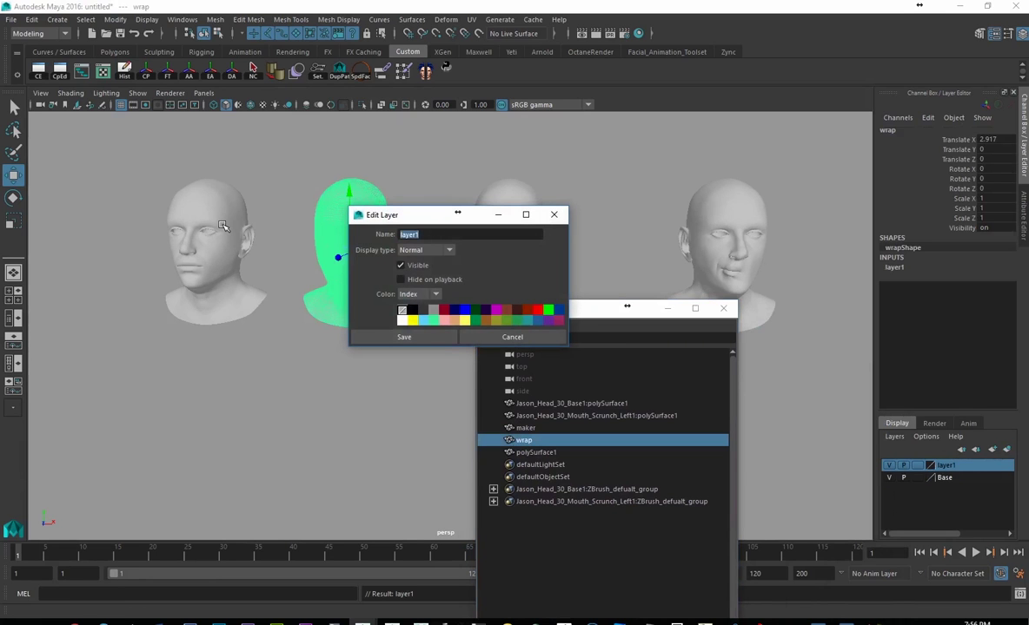
type("wrap")
left_click(403, 337)
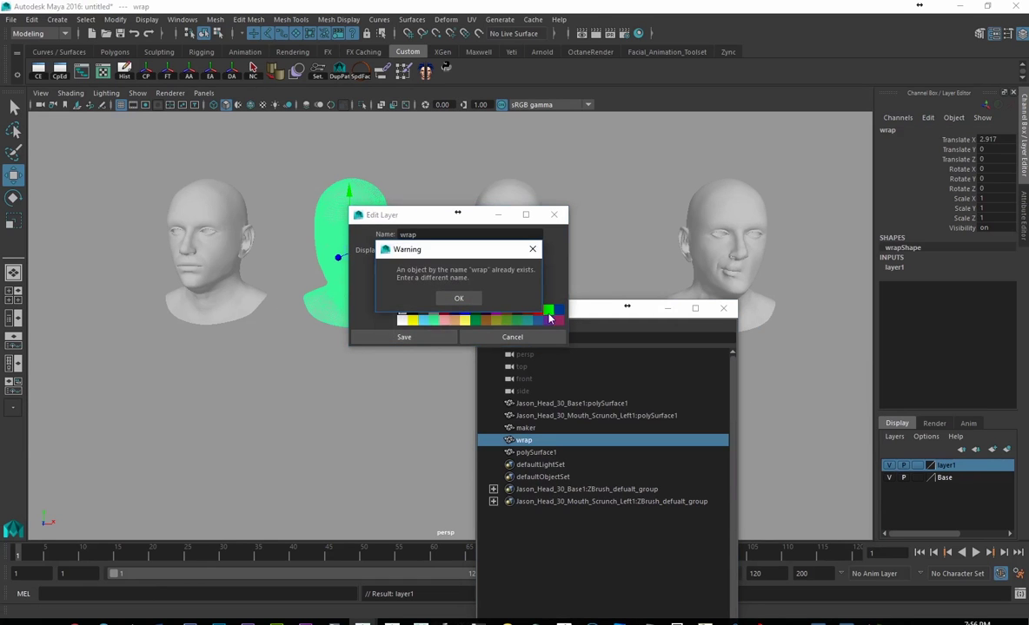
left_click(459, 300)
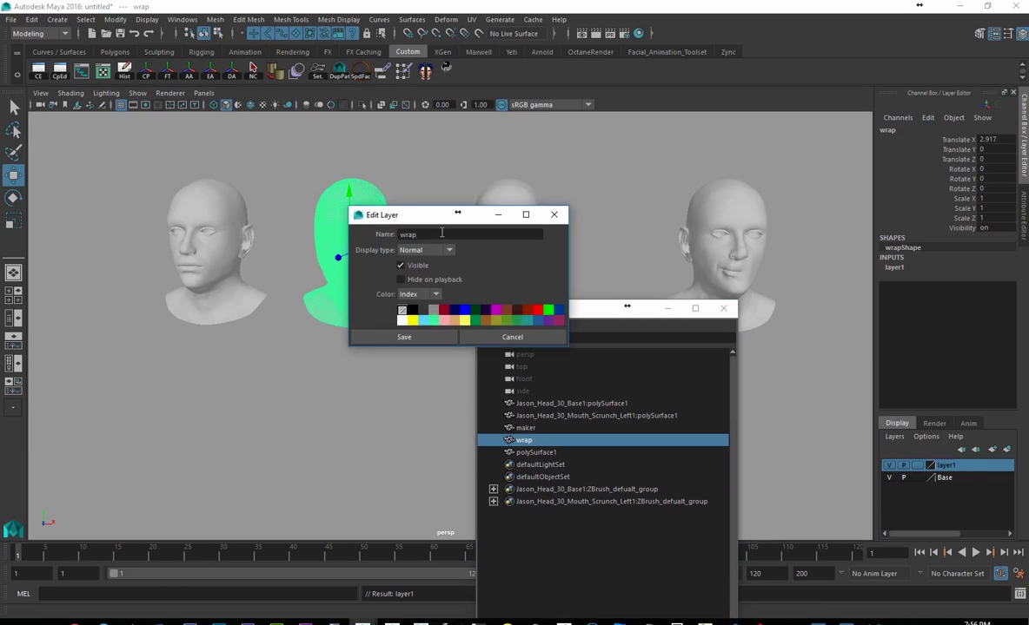
left_click(426, 337)
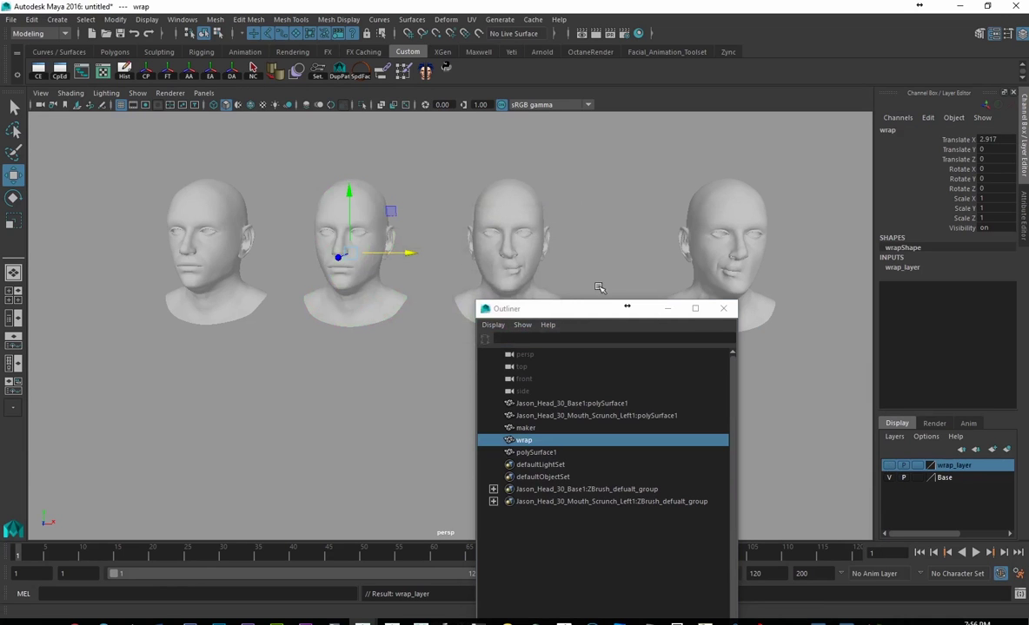
- Select polySurface1 then maker and create a blend shape from the Rigging Deform menu
left_click_drag(580, 308, 659, 398)
left_click(707, 262)
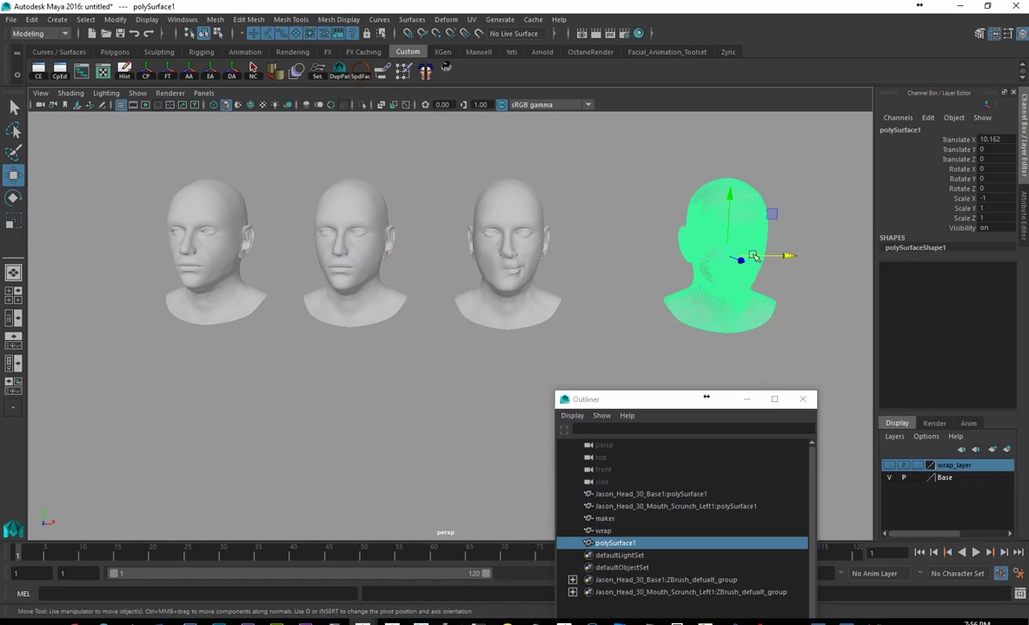
left_click(363, 233, "shift")
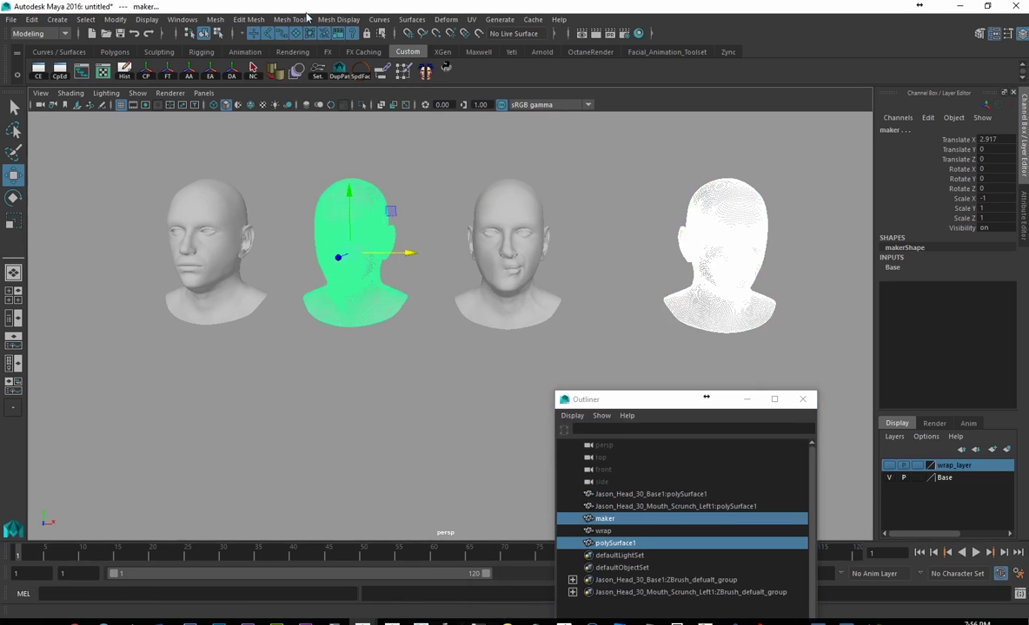
left_click(40, 33)
left_click(35, 61)
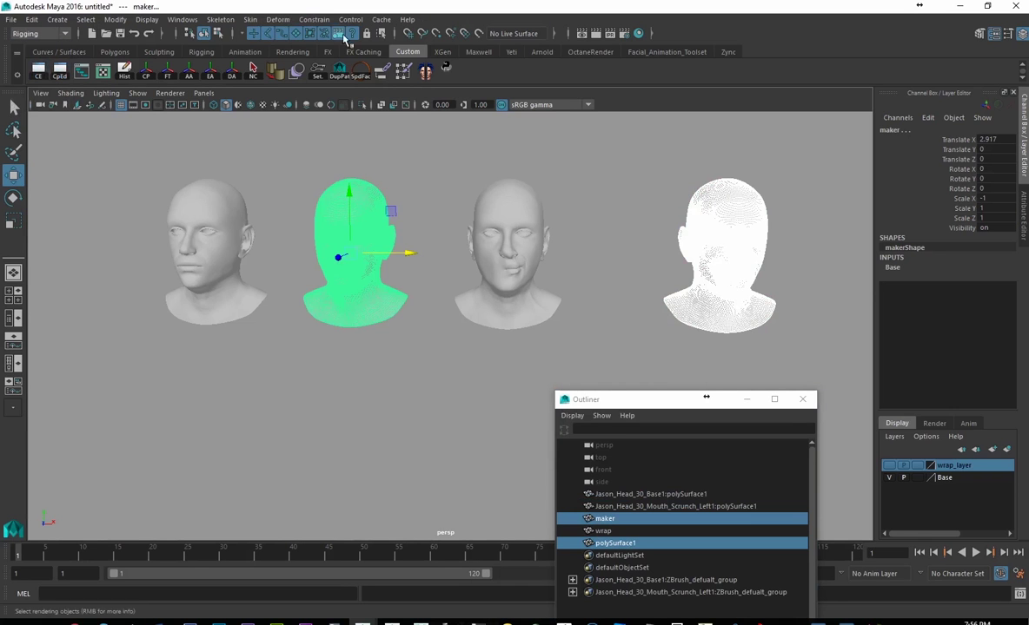
left_click(278, 19)
left_click(304, 52)
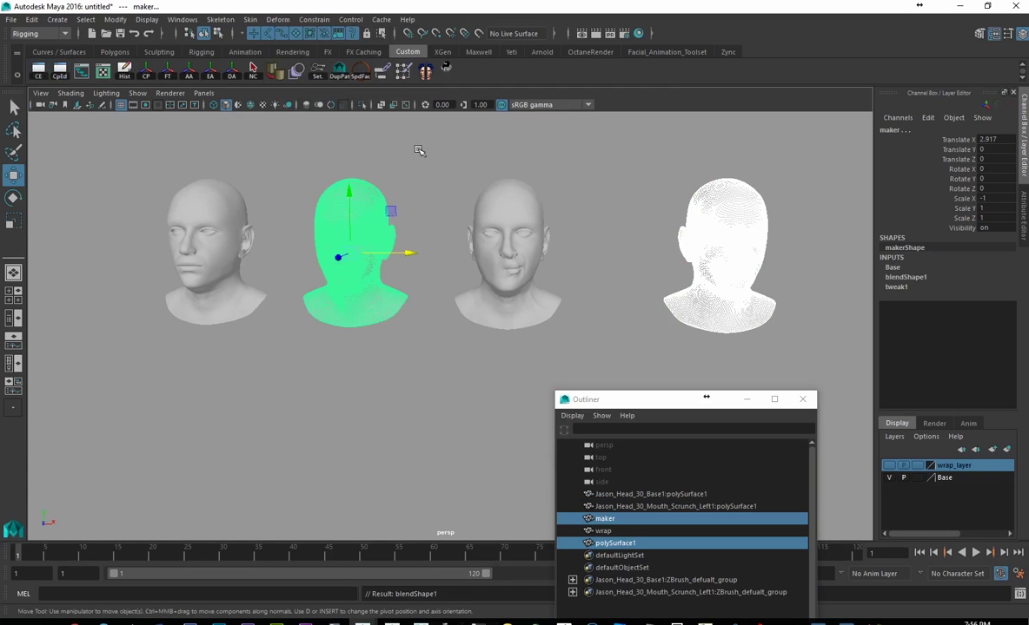
- Check blendShape1's polySurface1 weight is at 0 and frame the three heads
left_click(369, 167)
left_click(335, 197)
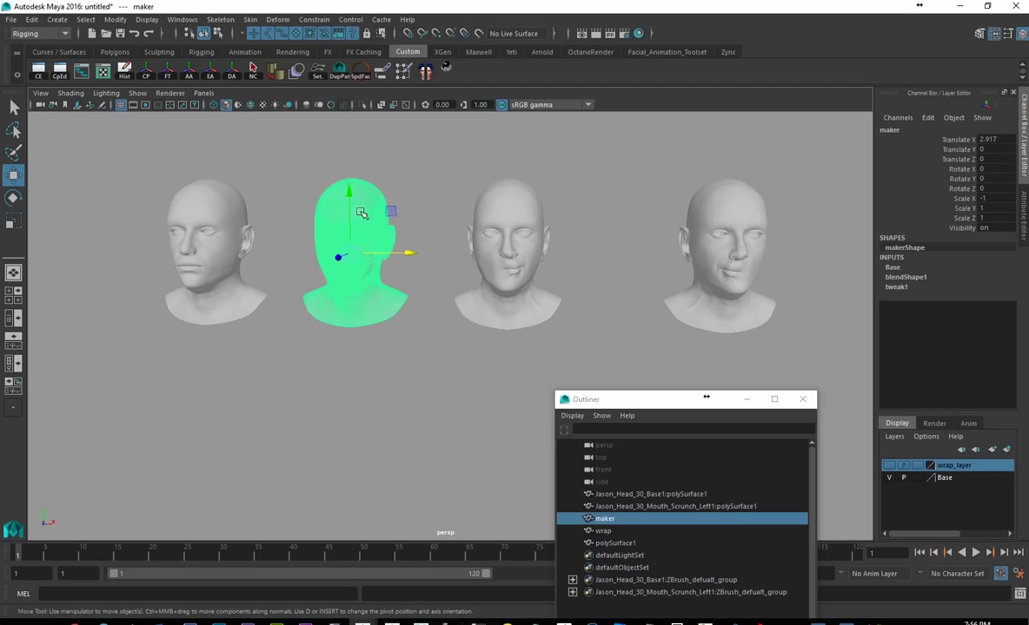
left_click(726, 217)
left_click(910, 267)
left_click(953, 287)
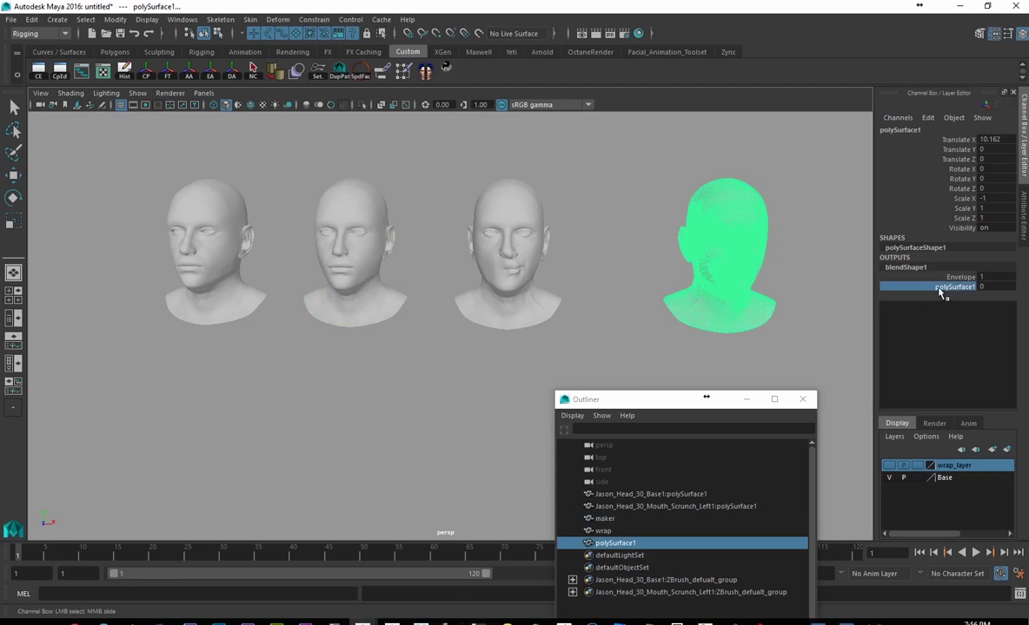
middle_click_drag(608, 151, 565, 195)
middle_click_drag(440, 189, 558, 177, "alt")
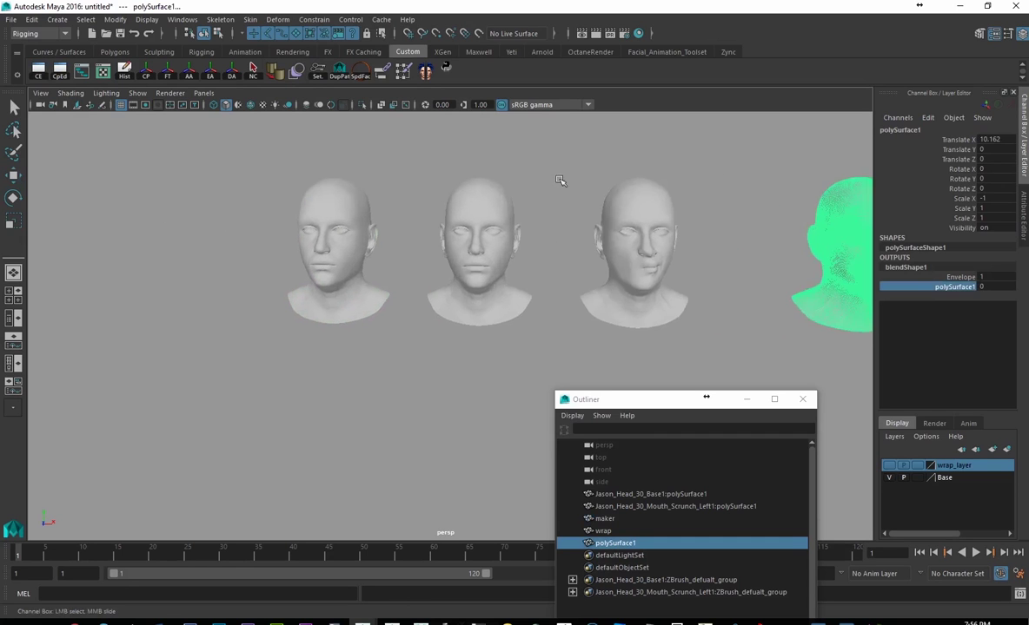
right_click_drag(557, 177, 604, 329, "alt")
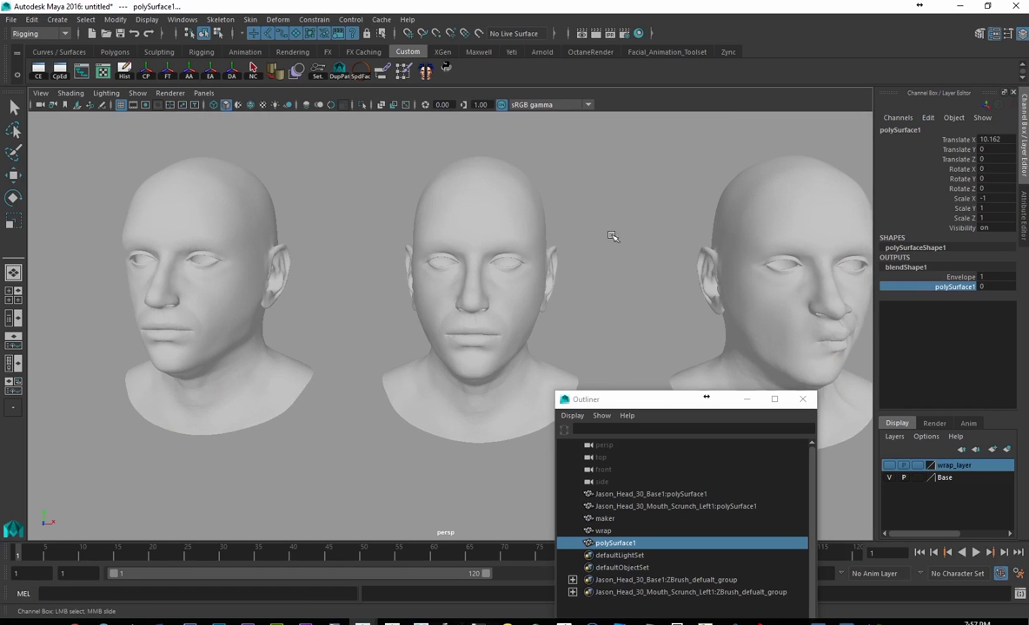
left_click_drag(565, 219, 487, 218, "alt")
right_click_drag(486, 217, 383, 228, "alt")
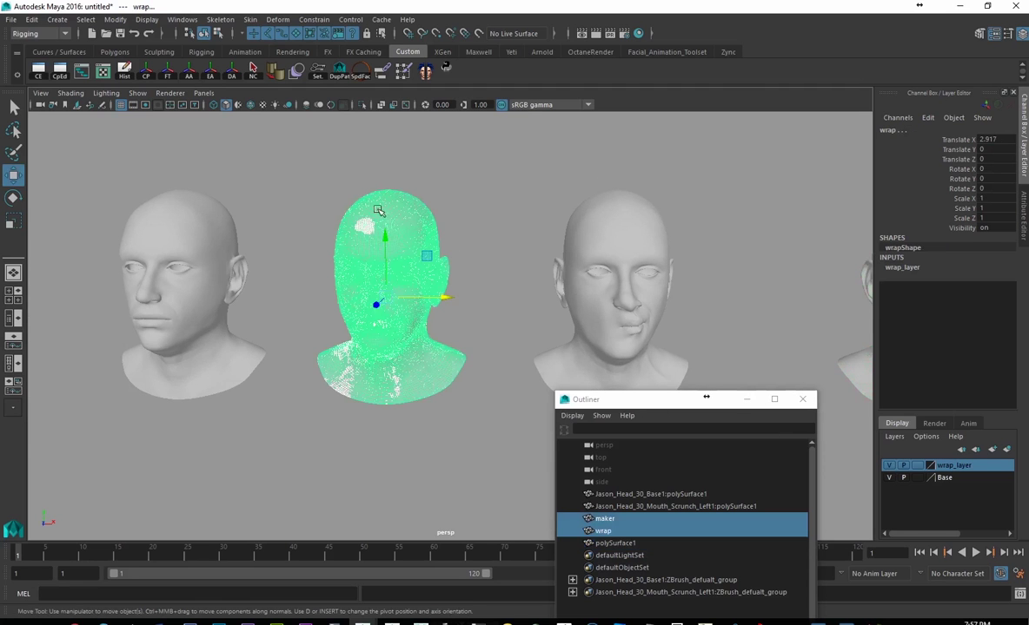
left_click(497, 385)
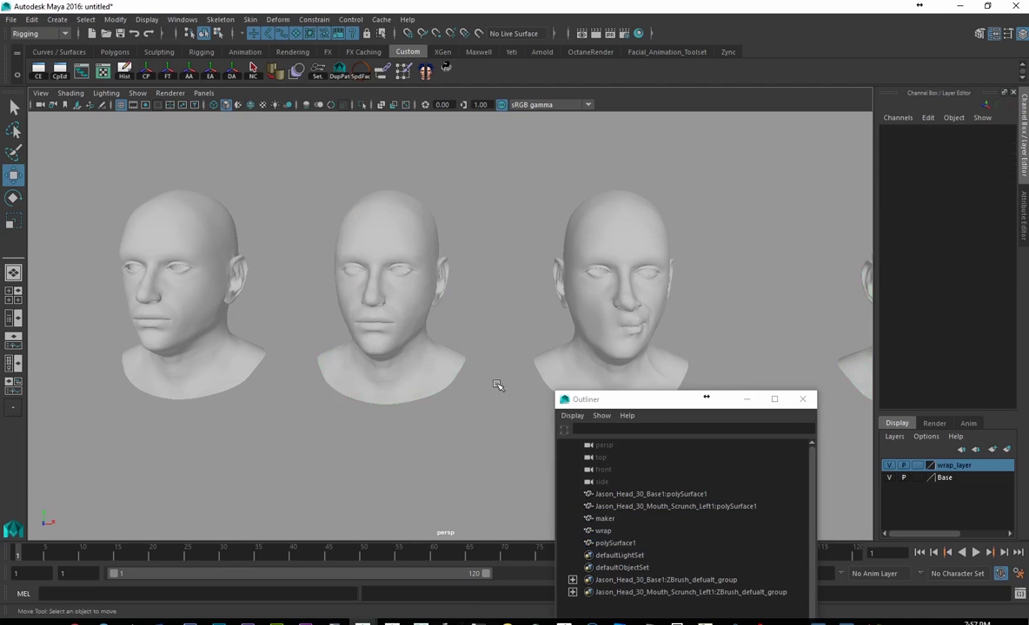
left_click_drag(655, 403, 801, 134)
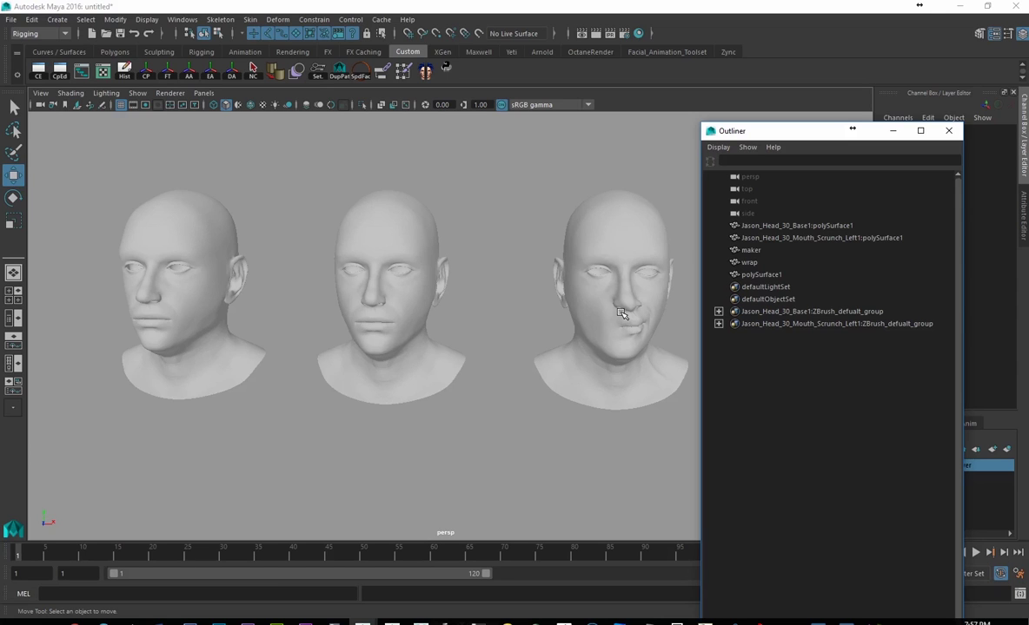
- Select wrap then maker and create a wrap deformer from the Deform > Wrap options
left_click(748, 265)
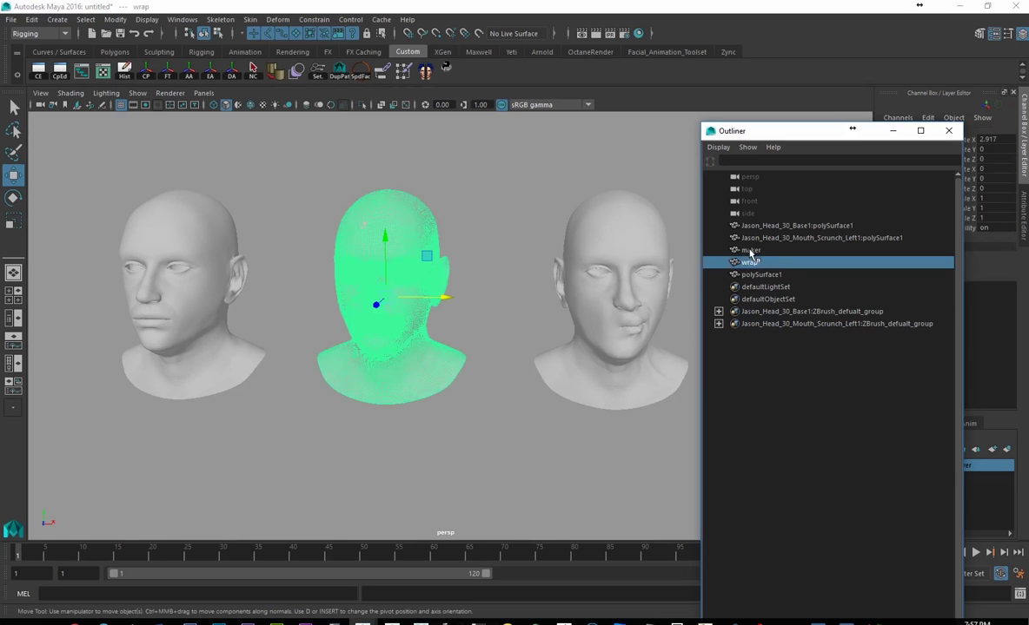
left_click(751, 250, "ctrl")
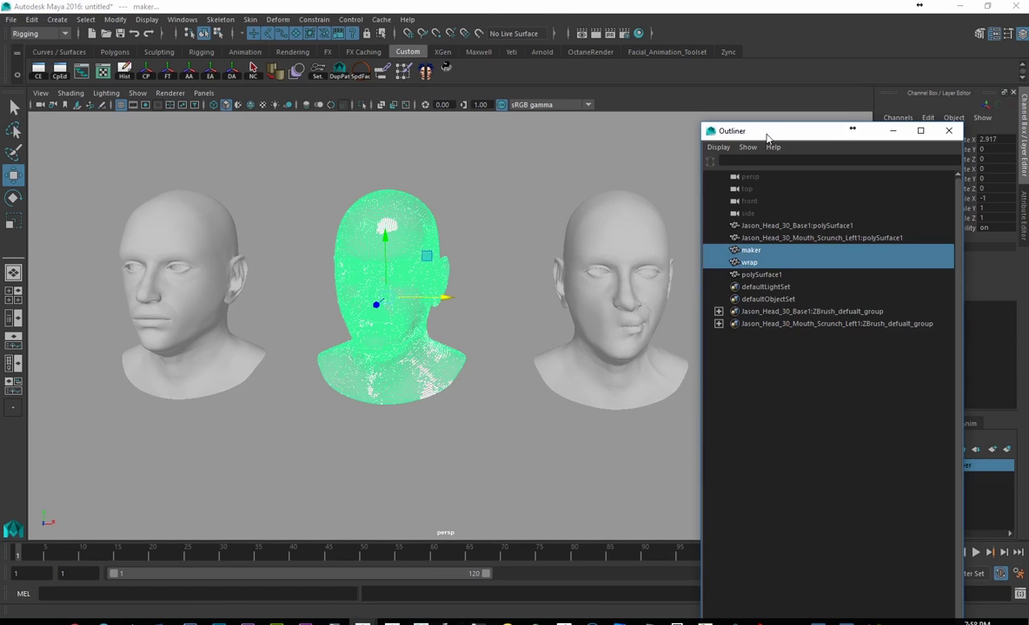
left_click_drag(767, 137, 562, 381)
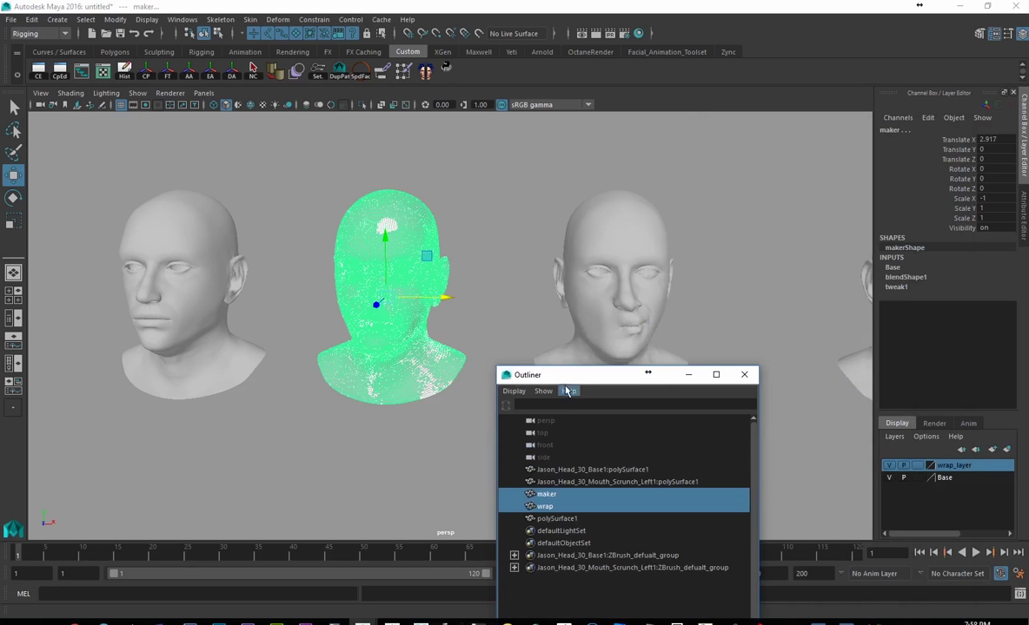
left_click_drag(525, 374, 571, 190)
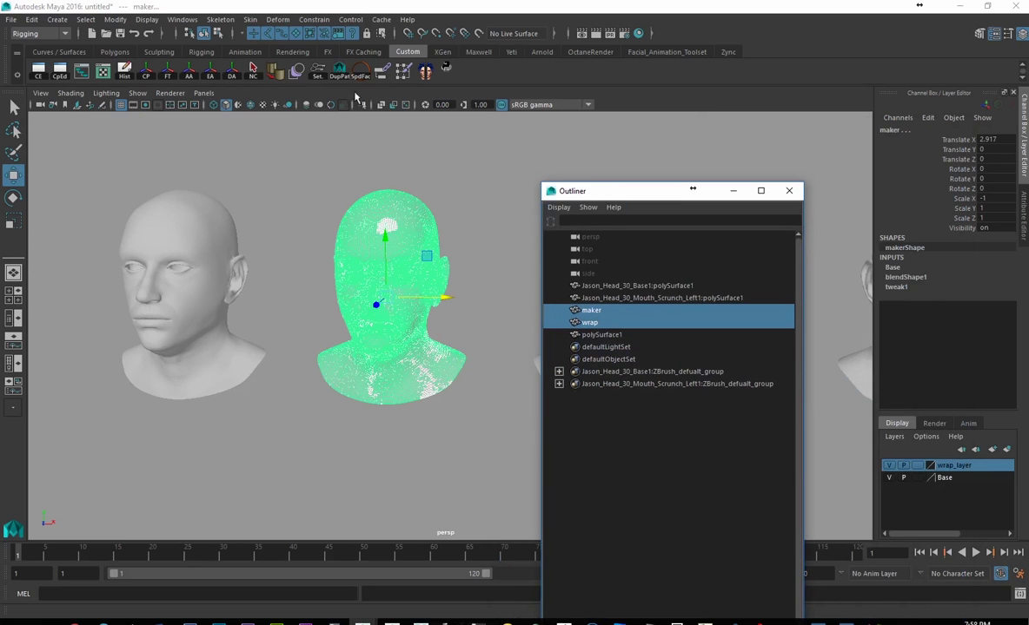
left_click(304, 20)
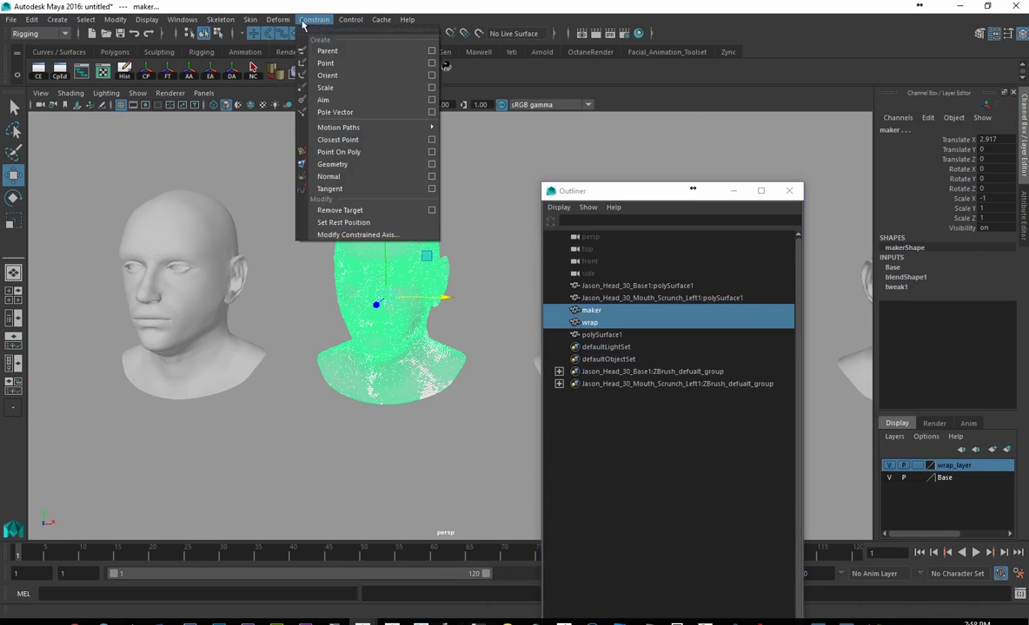
mouse_move(285, 23)
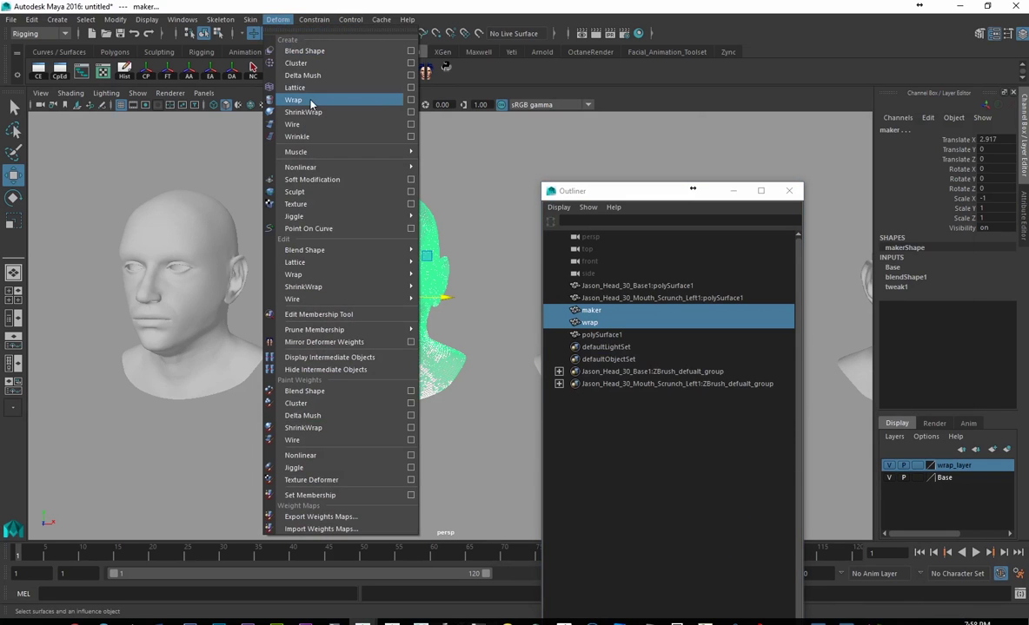
left_click(410, 100)
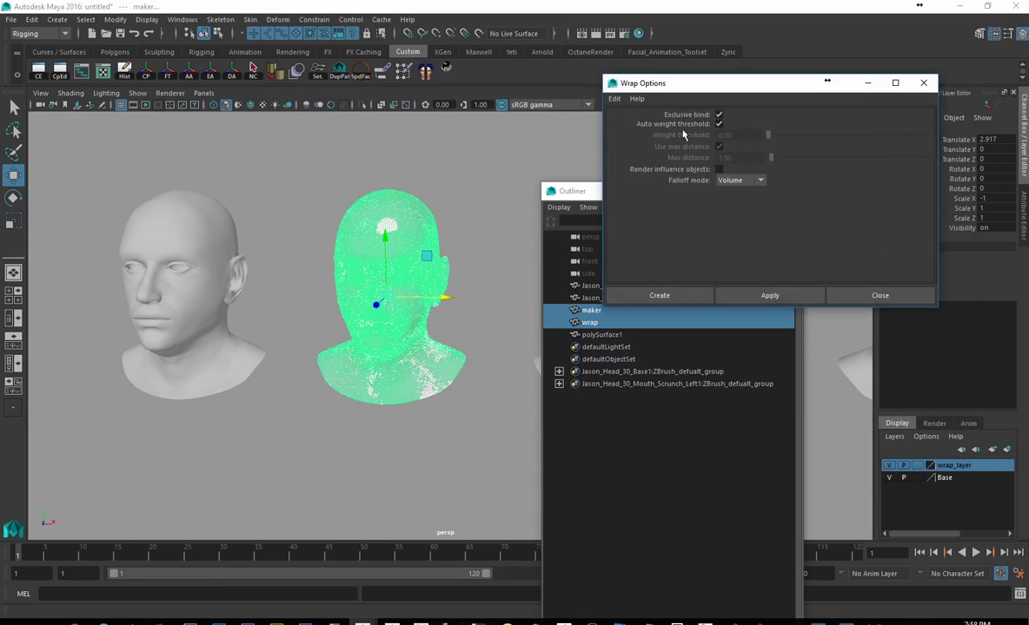
left_click(659, 296)
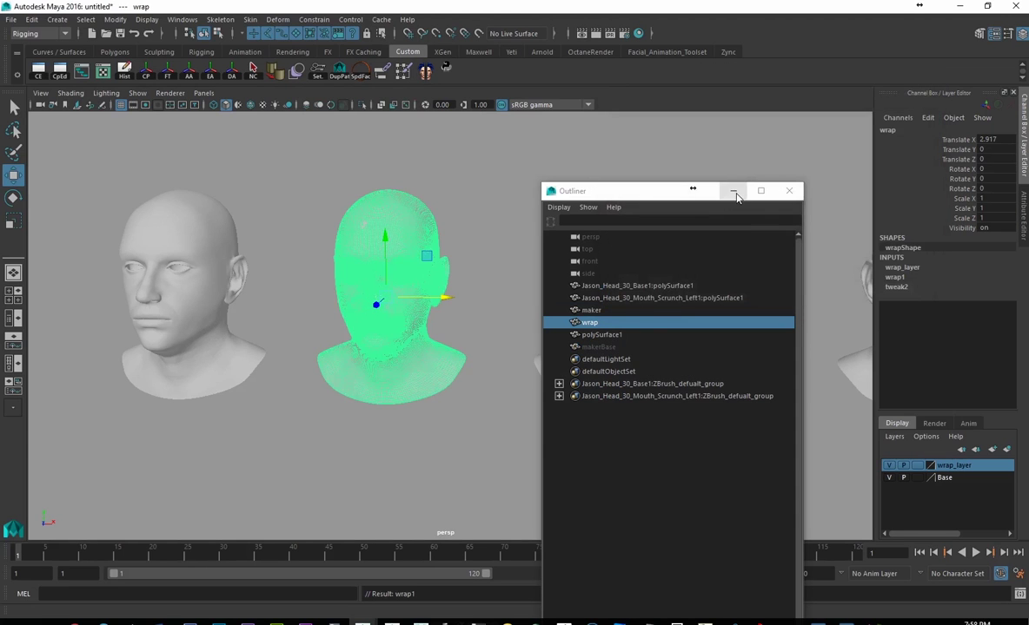
- Select the third head and raise its blendShape1 polySurface1 weight from 0 to 1
left_click_drag(647, 190, 589, 290)
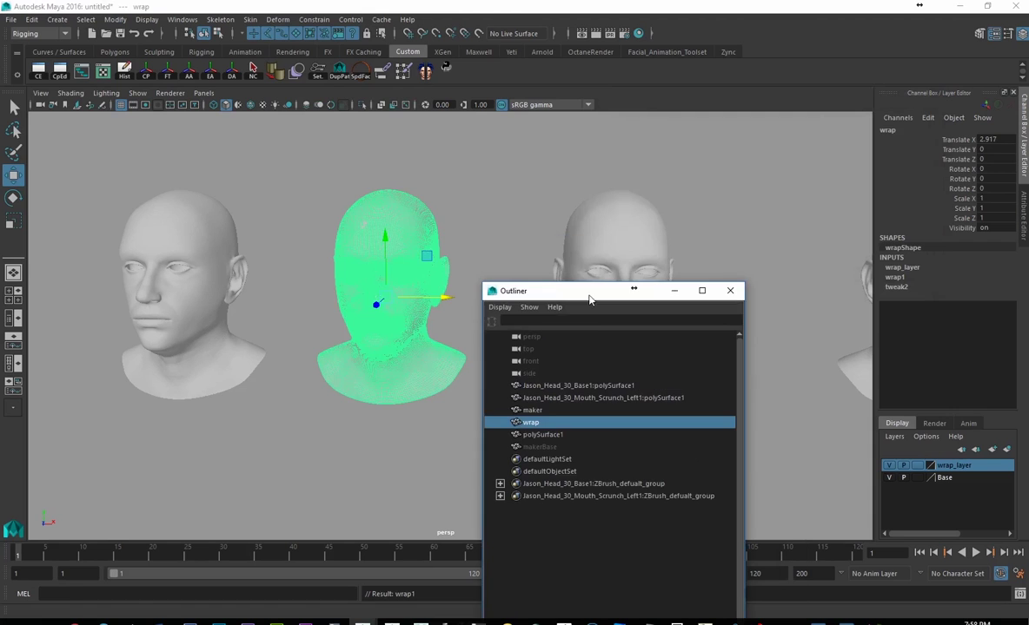
left_click(676, 289)
left_click_drag(693, 302, 487, 294, "alt")
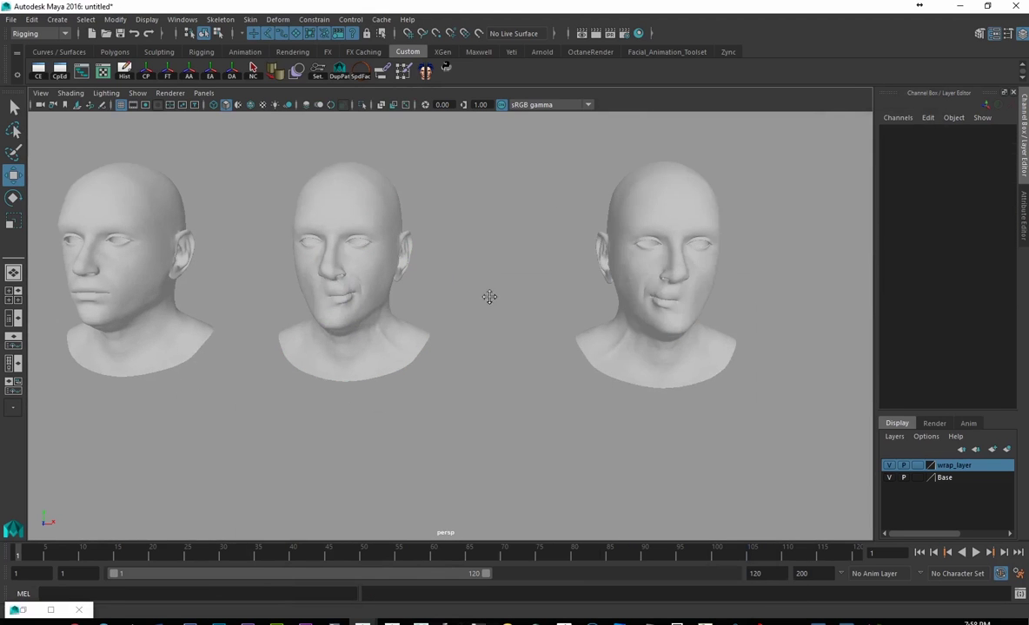
left_click(697, 261)
middle_click_drag(581, 260, 765, 265, "alt")
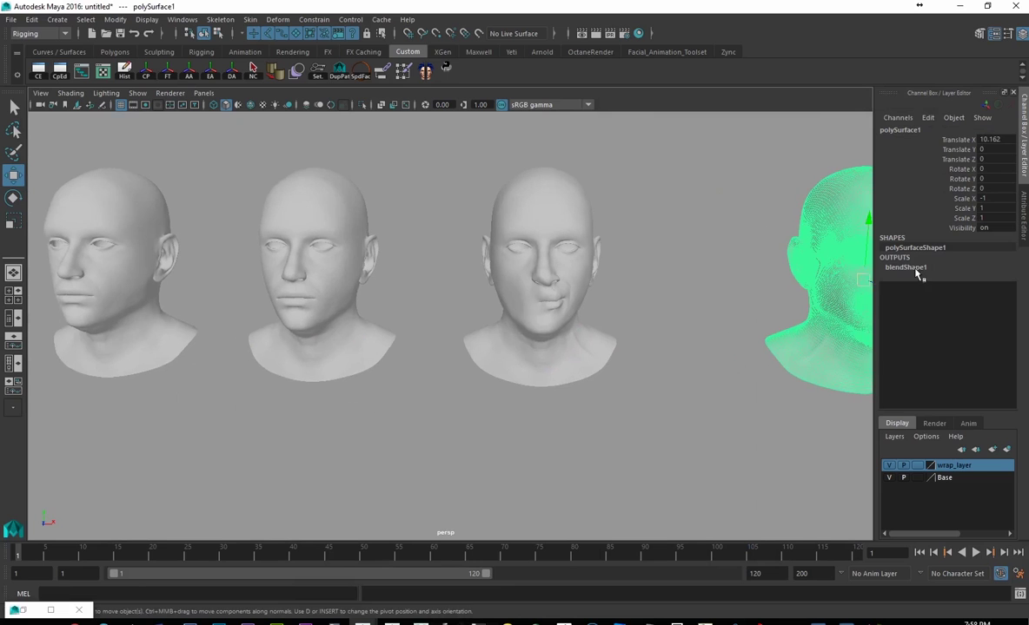
left_click(912, 269)
left_click(951, 287)
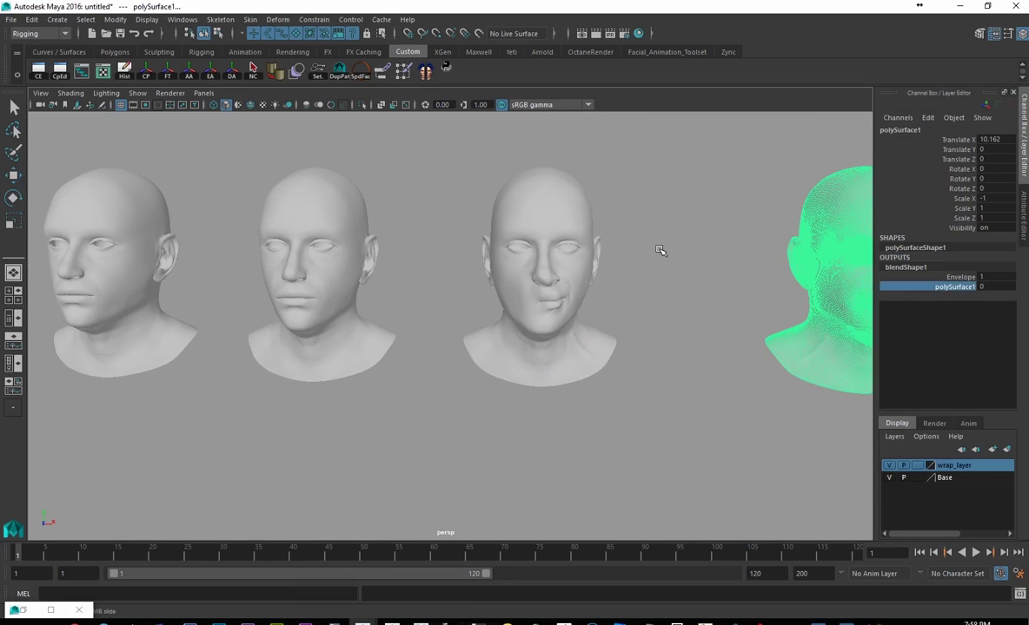
middle_click_drag(658, 248, 667, 252)
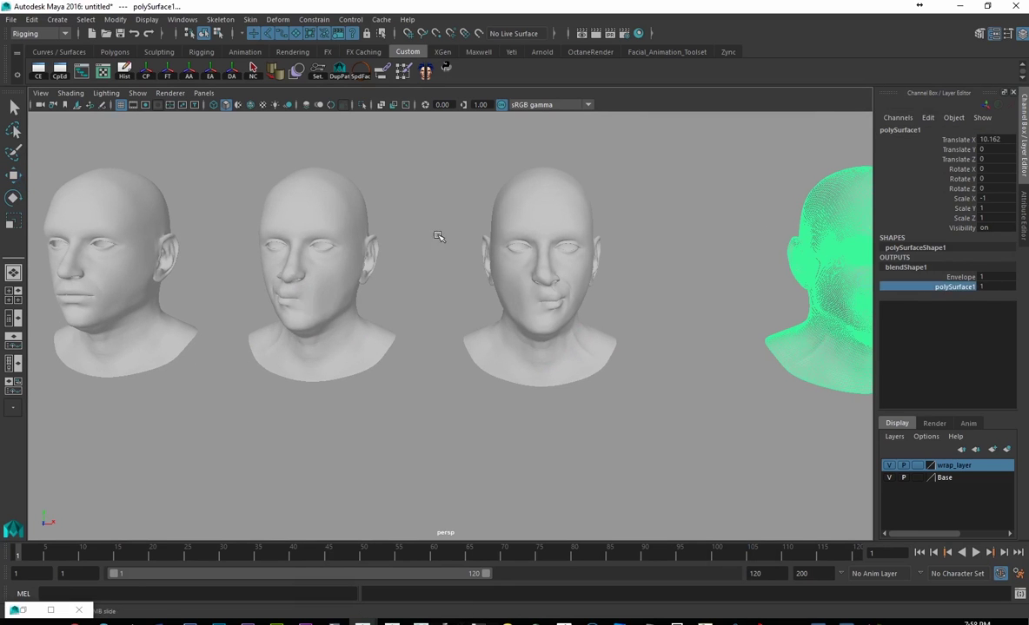
- Frame the three heads, restore the Outliner, and select the wrap head with the Move tool
middle_click_drag(440, 232, 537, 221, "alt")
right_click_drag(537, 221, 596, 213, "alt")
middle_click_drag(596, 213, 615, 241, "alt")
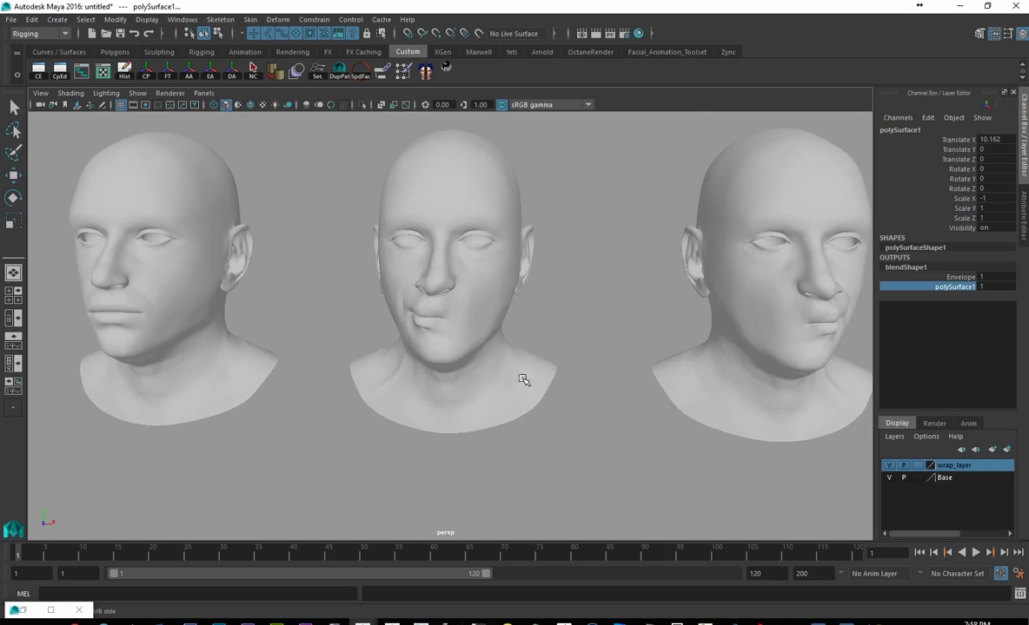
left_click(33, 608)
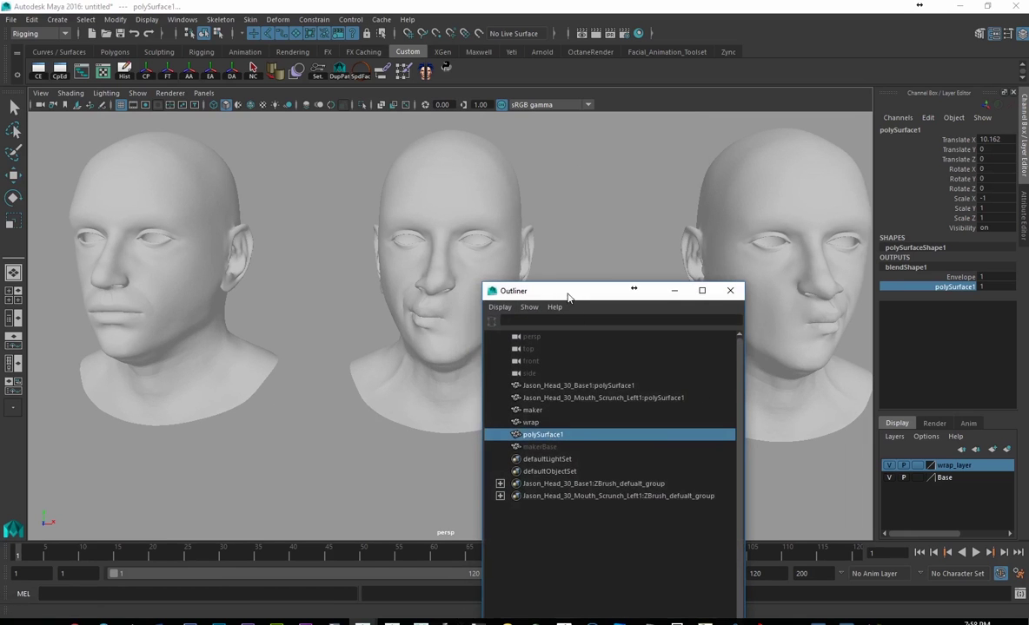
left_click_drag(570, 291, 719, 198)
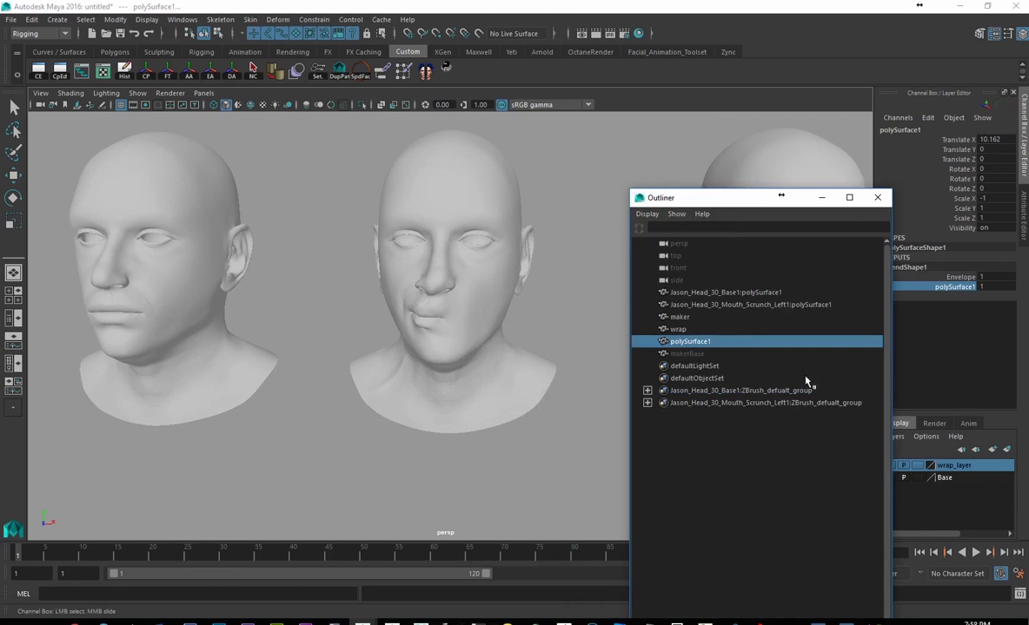
key("w")
left_click(679, 329)
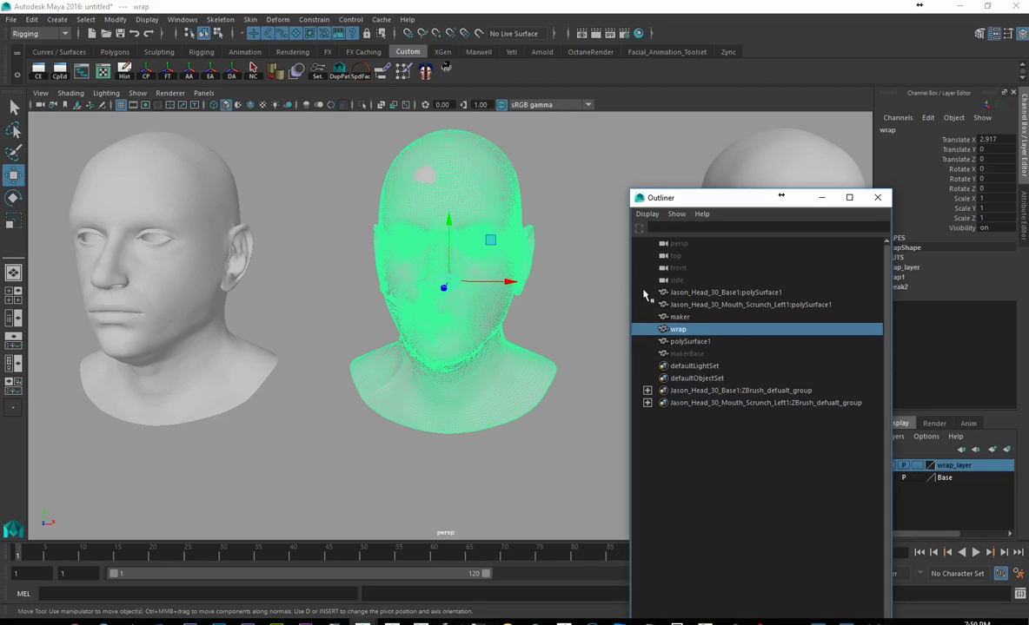
- Duplicate the wrap head as wrap2 and move it left to Translate X -2.821
key("ctrl+d")
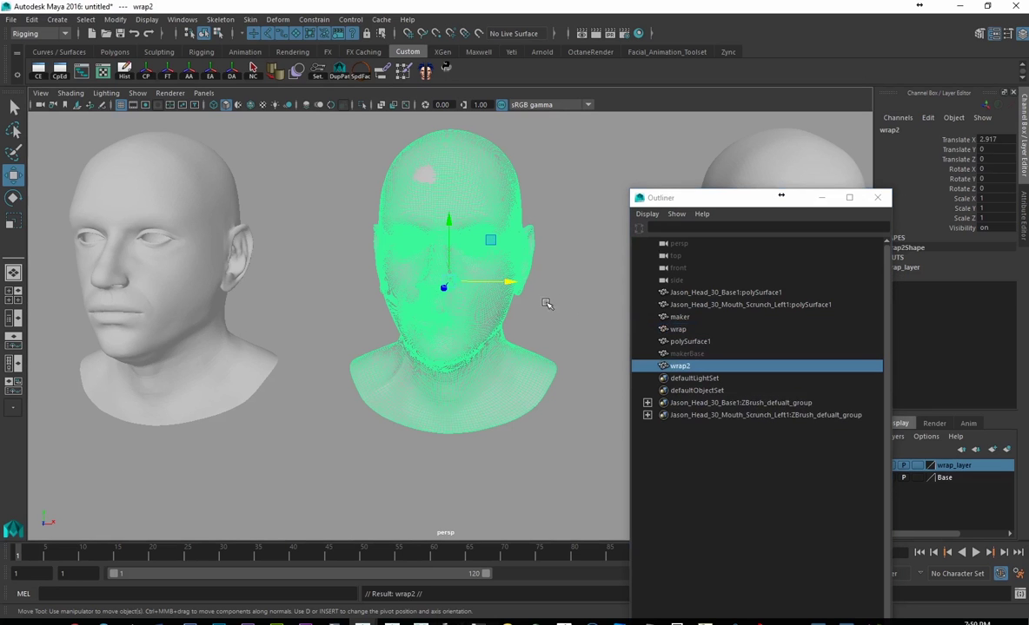
left_click_drag(695, 201, 809, 391)
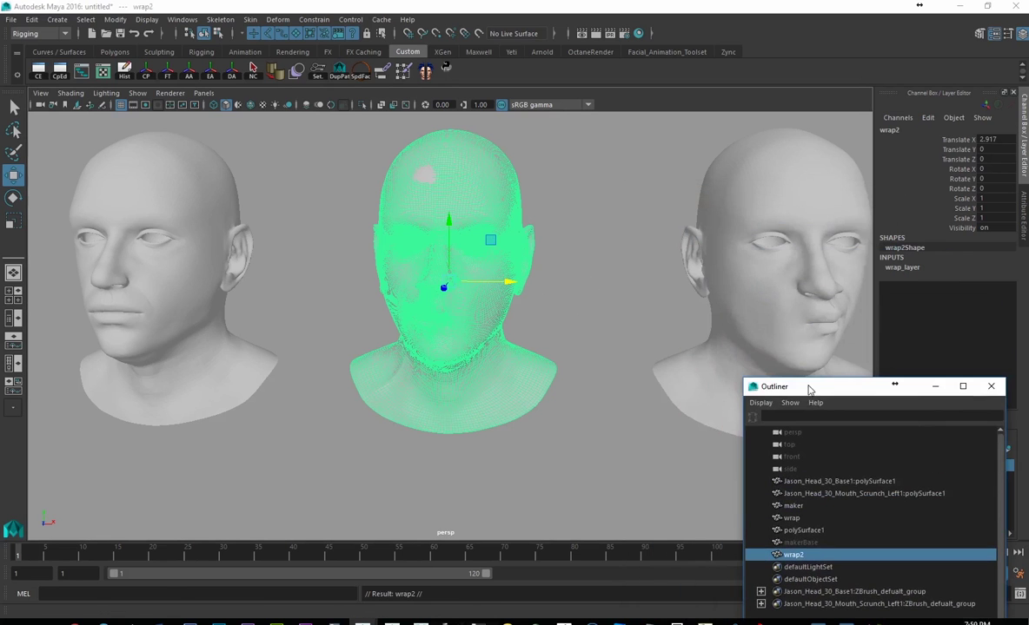
left_click_drag(511, 284, 248, 251)
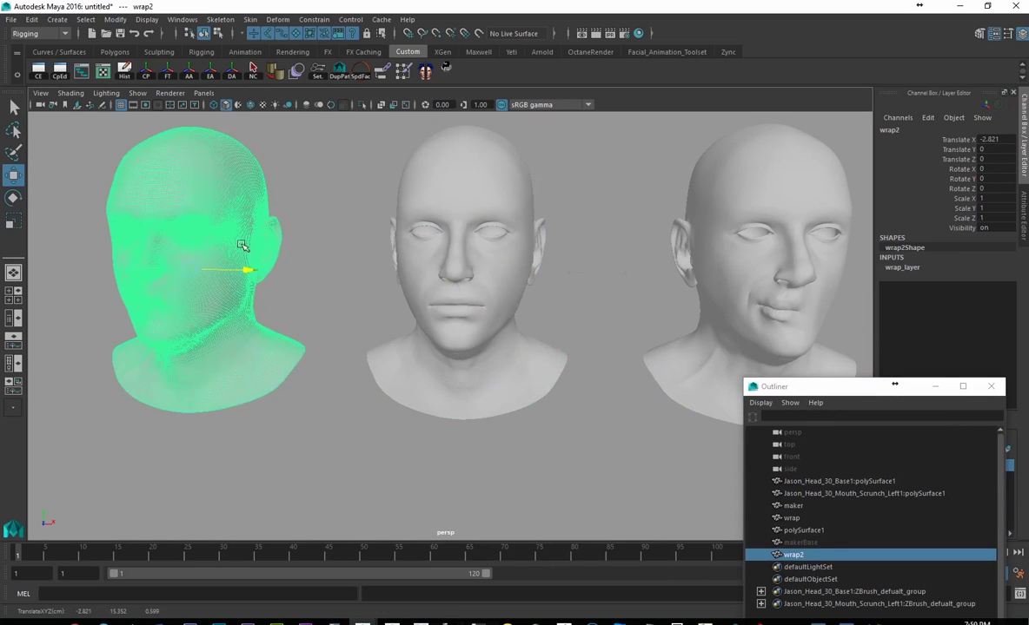
scroll(301, 272, "down", 3)
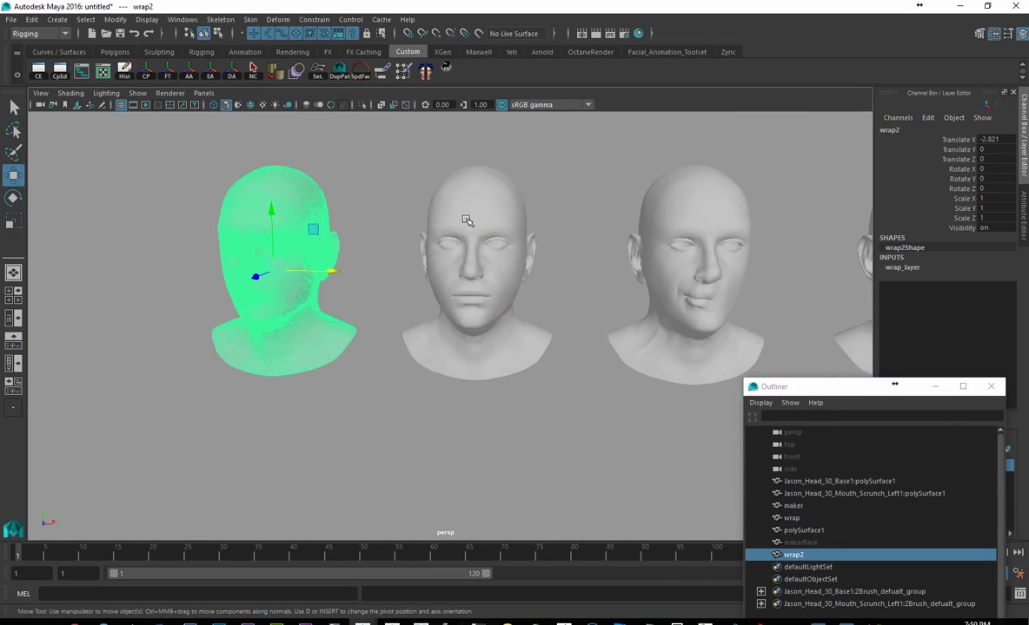
left_click(360, 268)
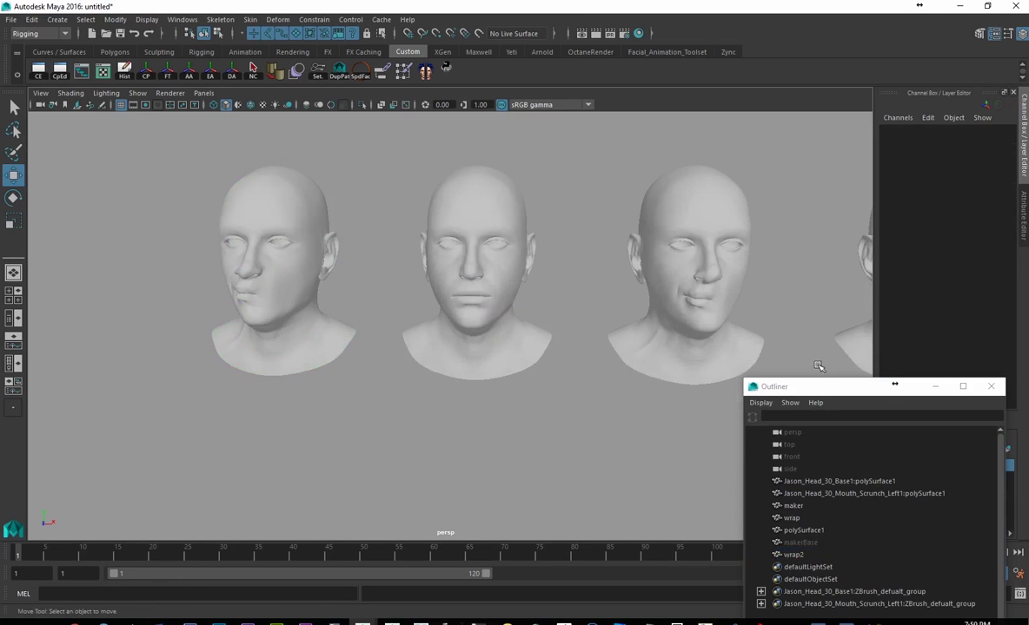
left_click_drag(782, 386, 829, 398)
right_click_drag(740, 331, 555, 305, "alt")
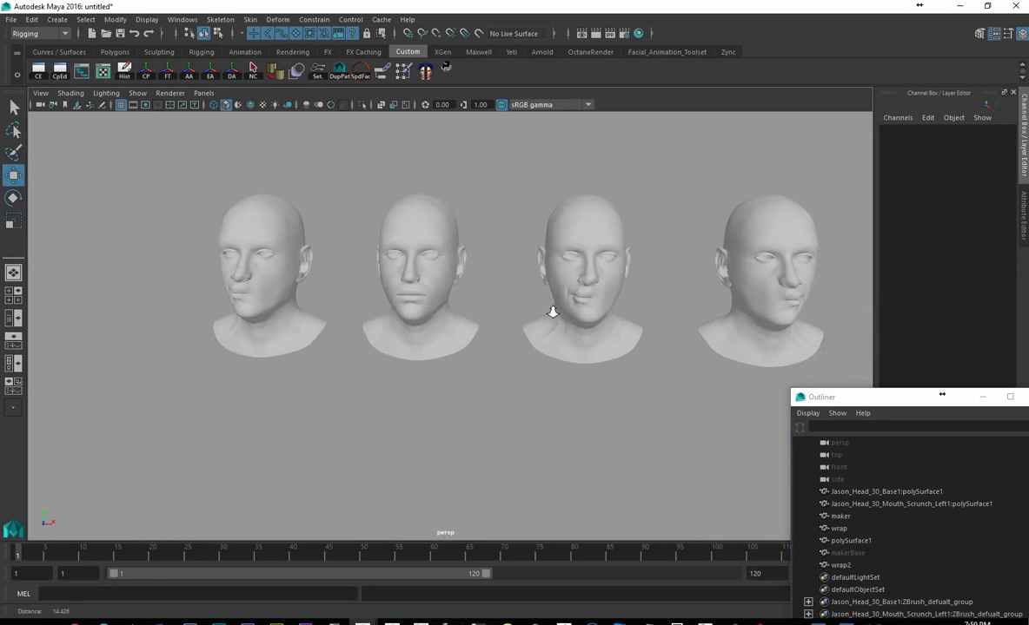
left_click(219, 276)
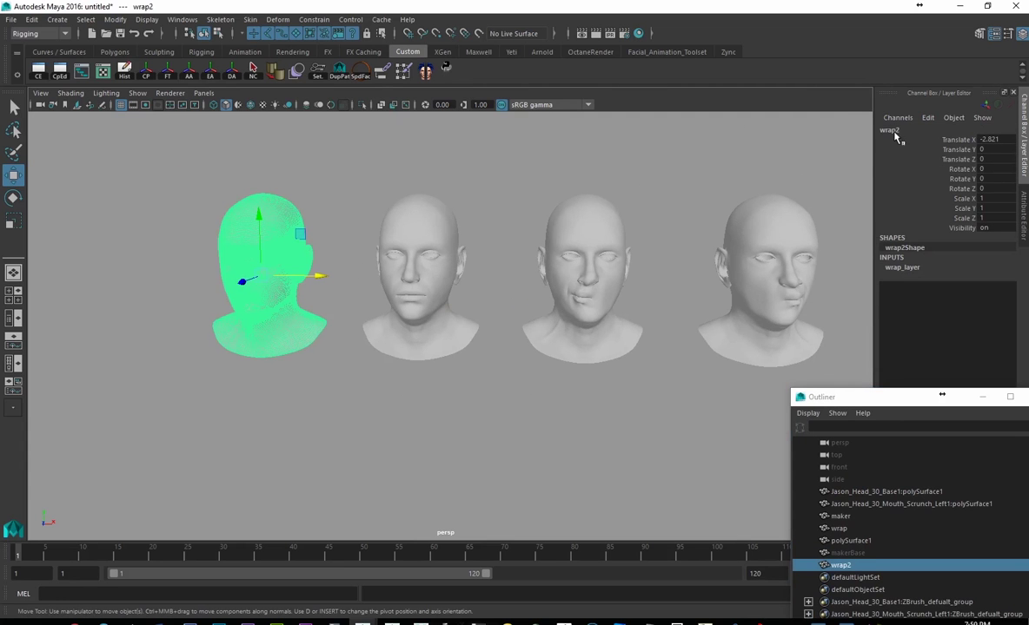
left_click(399, 185)
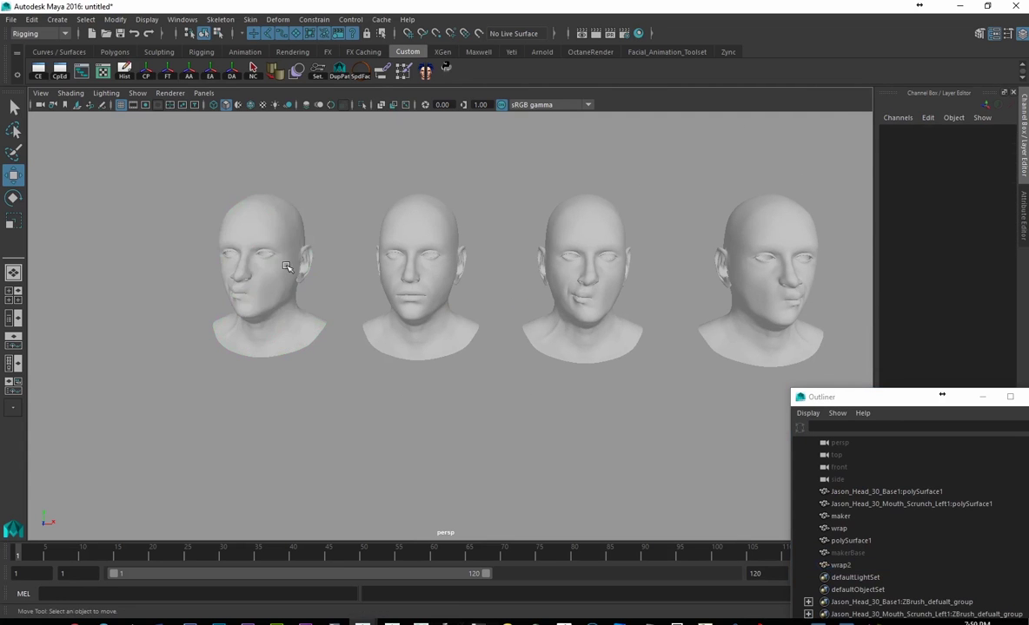
- Frame all five heads front-on and click through them to identify the leftover helper heads
left_click_drag(496, 240, 460, 248, "alt")
right_click_drag(460, 248, 421, 250, "alt")
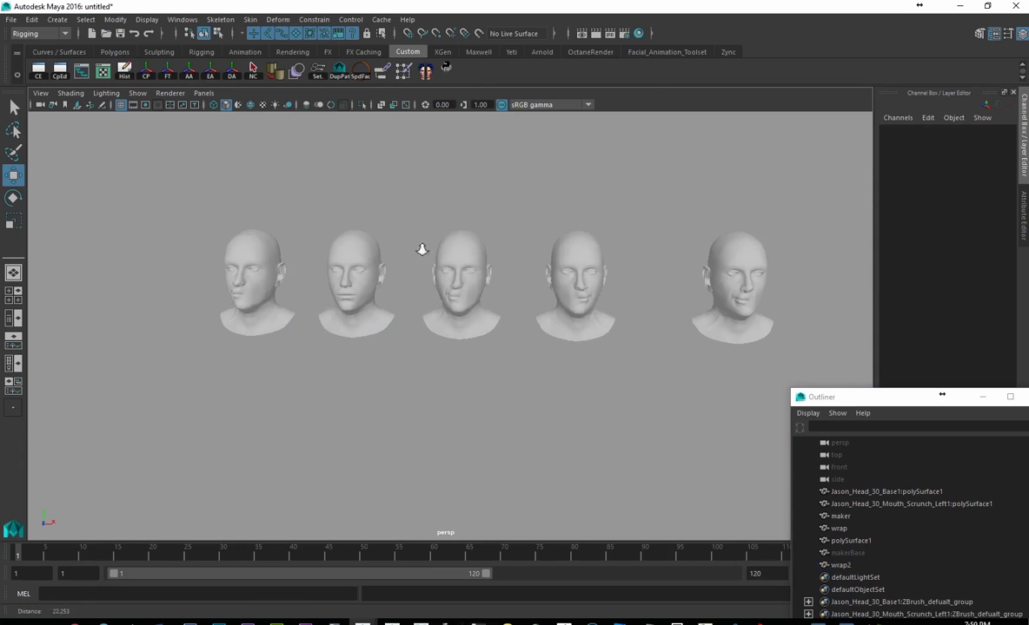
left_click_drag(421, 250, 637, 247, "alt")
left_click(719, 243)
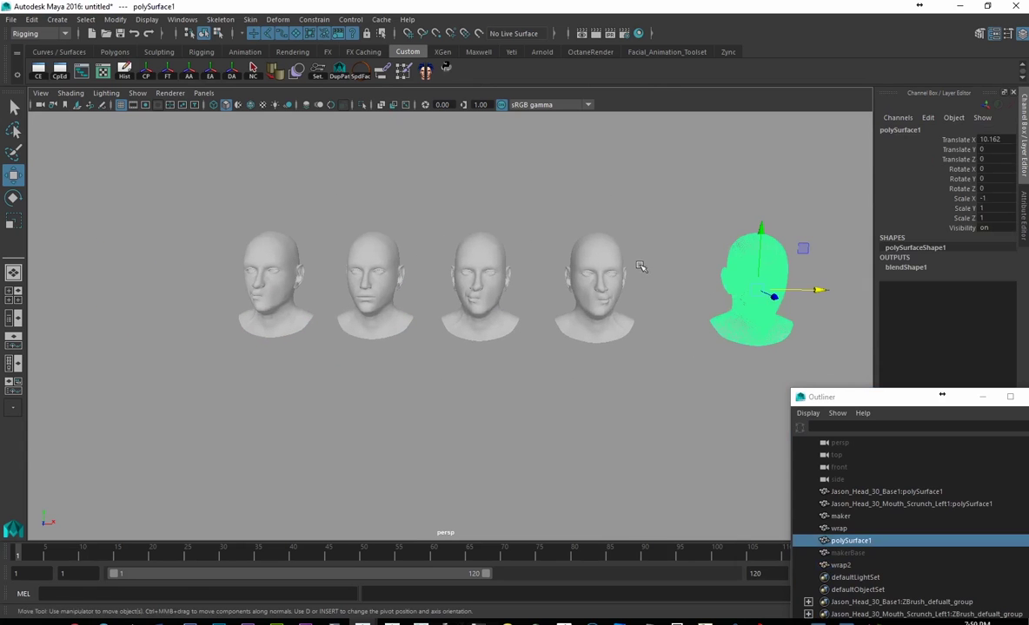
left_click(566, 252)
left_click(667, 213)
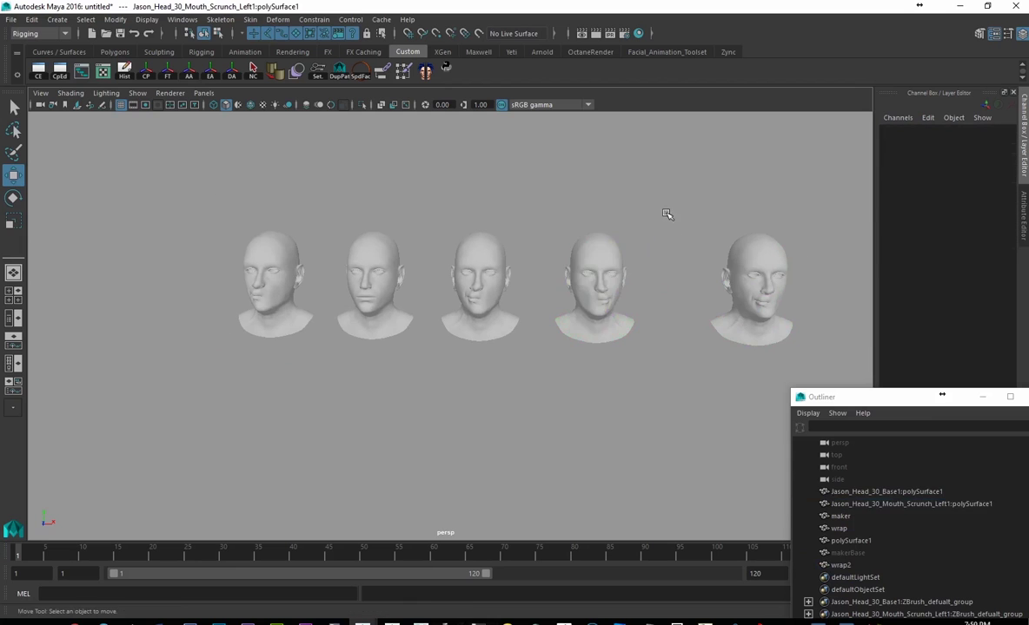
left_click(563, 244)
left_click(270, 263)
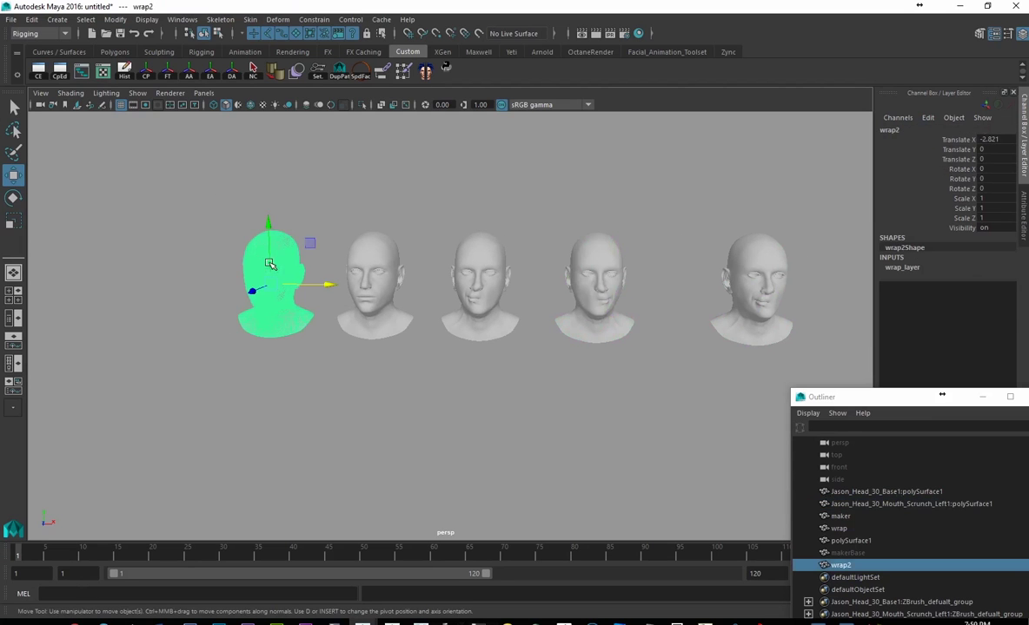
left_click(458, 265)
left_click(449, 195)
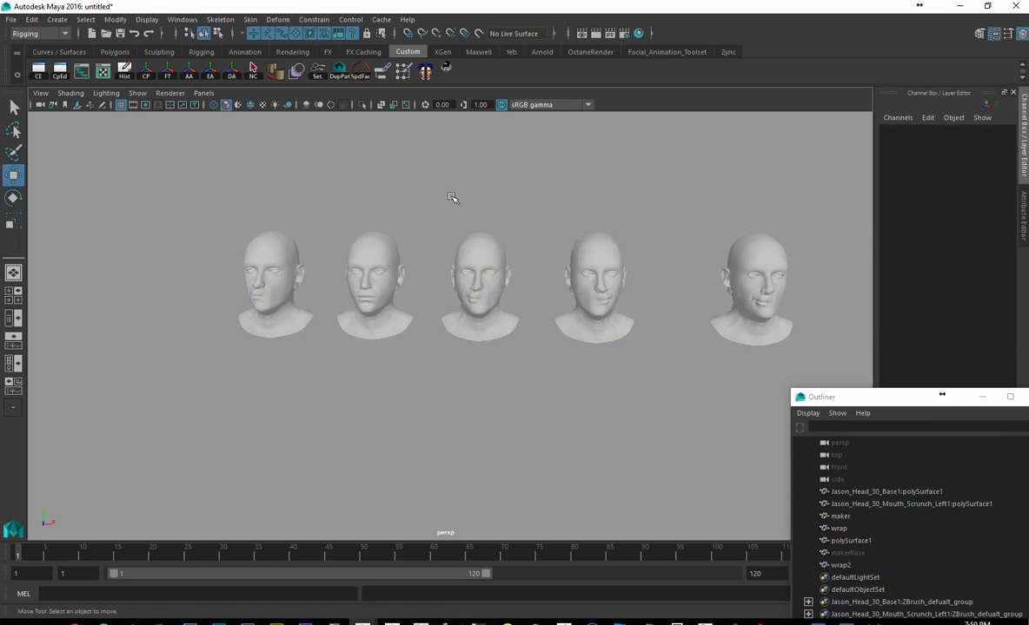
- Delete the middle and far-right leftover heads, then slide the left-scrunch head to Translate X 2.851
left_click_drag(447, 196, 497, 280)
left_click_drag(703, 193, 779, 300)
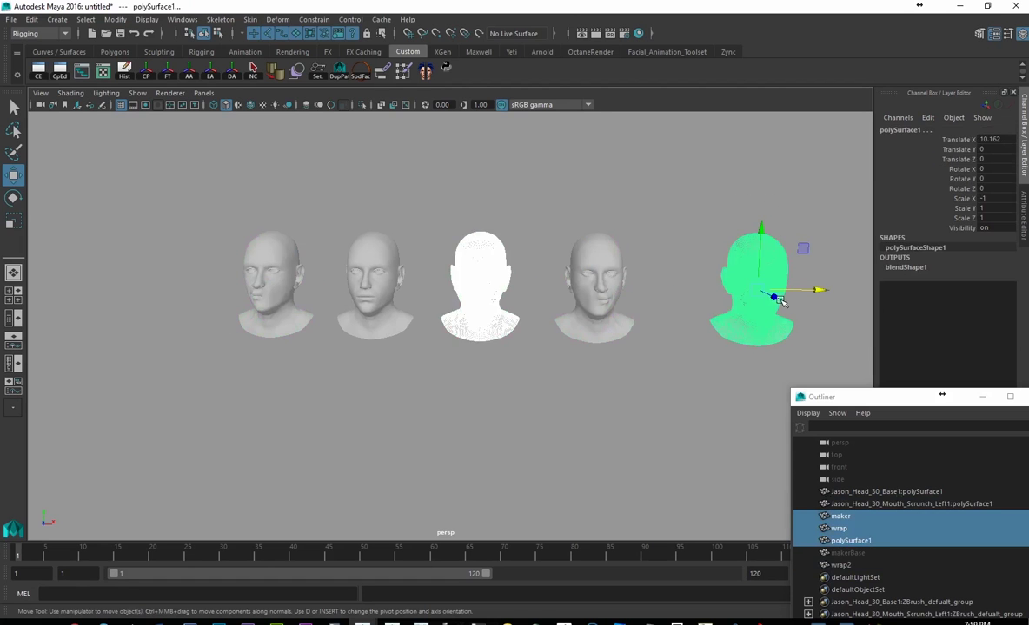
key("Delete")
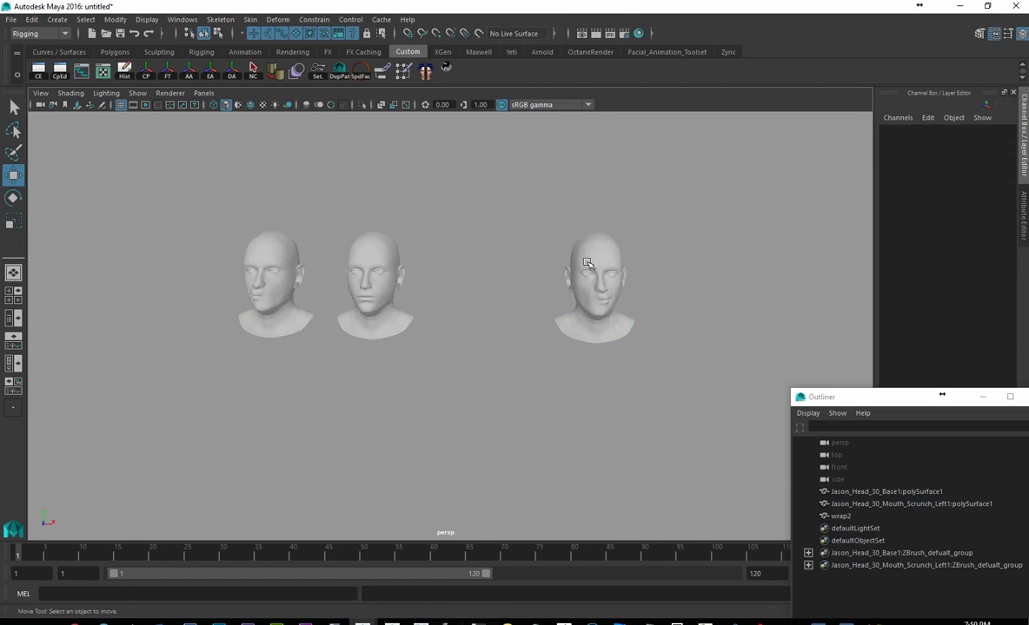
left_click_drag(556, 251, 554, 294)
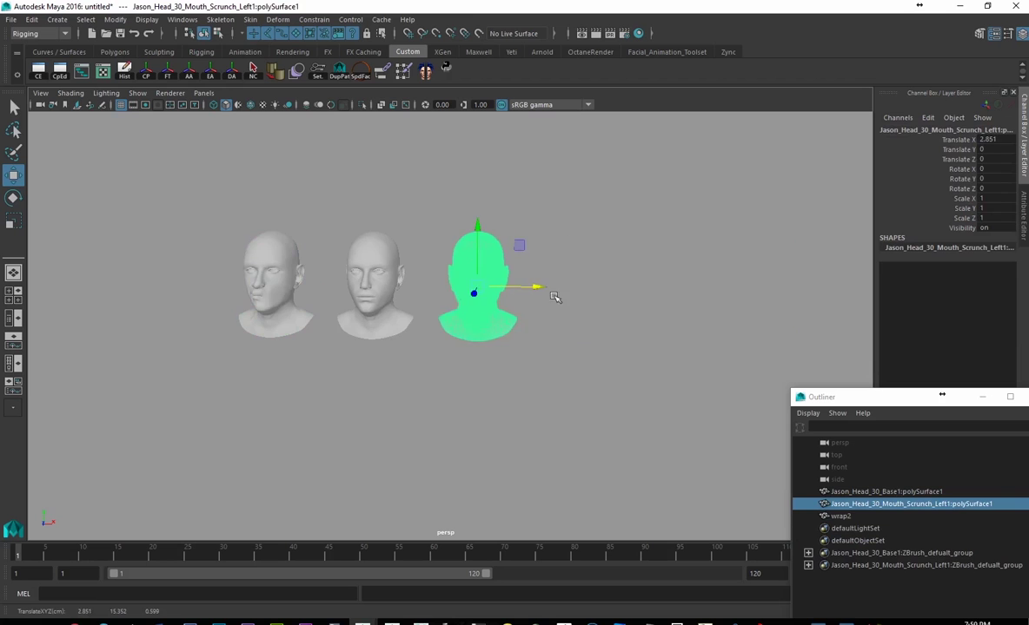
- Select the right scrunch head, wrap2, then the base head last, and create blendShape1
key("a")
left_click(499, 246)
left_click(465, 230)
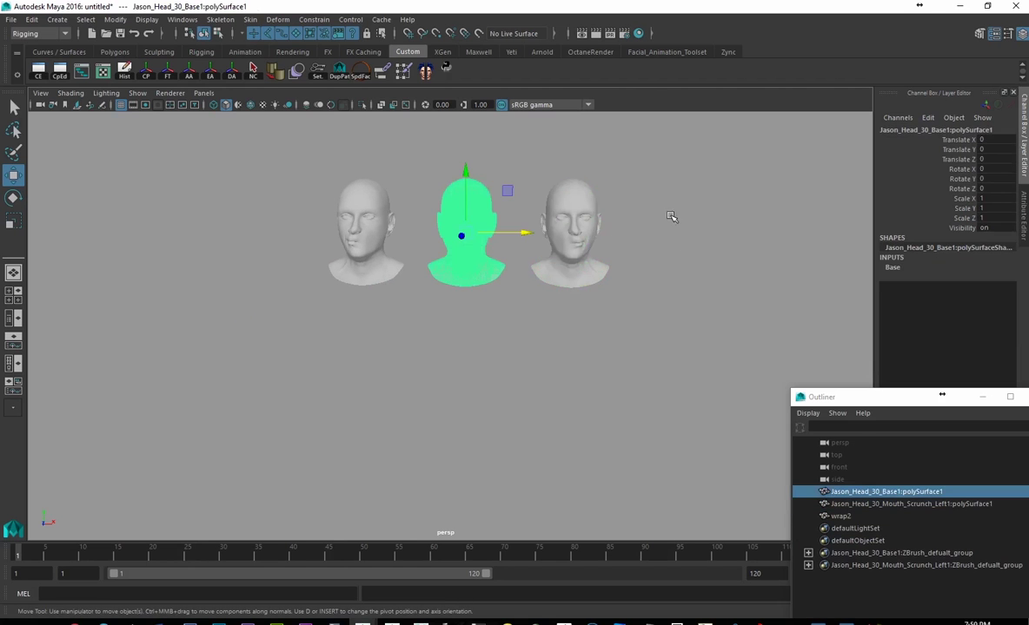
left_click(621, 200)
right_click_drag(409, 224, 516, 306, "alt")
left_click(713, 222)
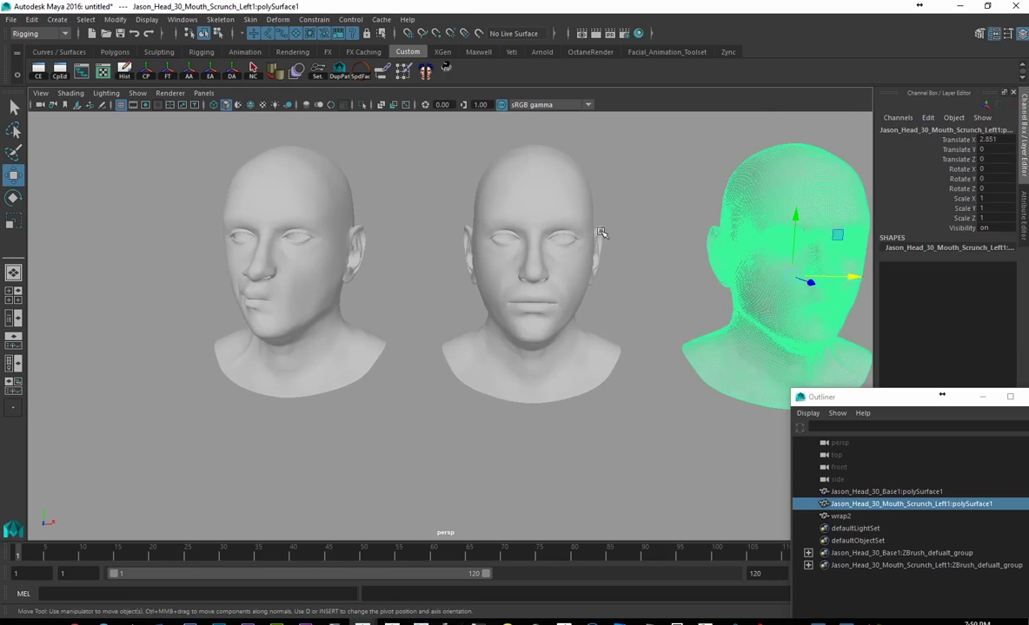
left_click(295, 209)
left_click(528, 218)
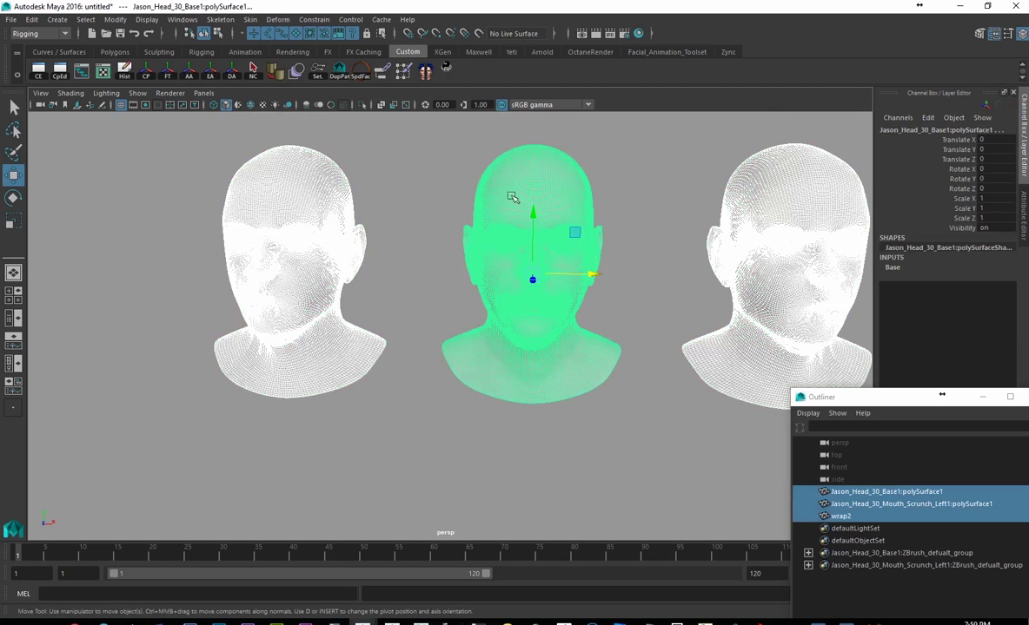
left_click(296, 73)
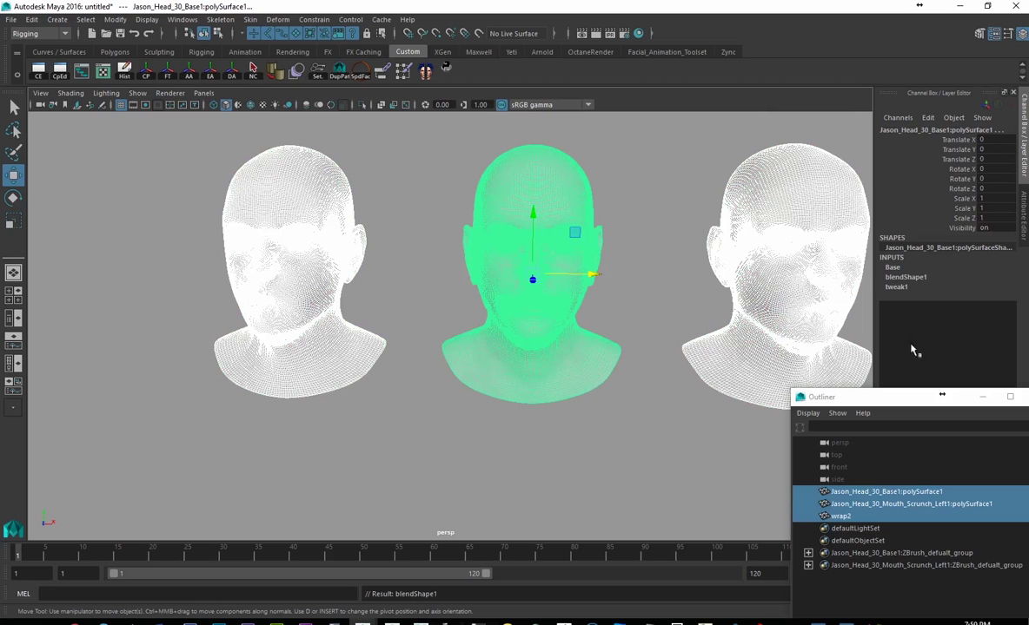
- Test the polySurface1 and wrap2 target weights at 1, then return both to 0
left_click(905, 276)
left_click(976, 399)
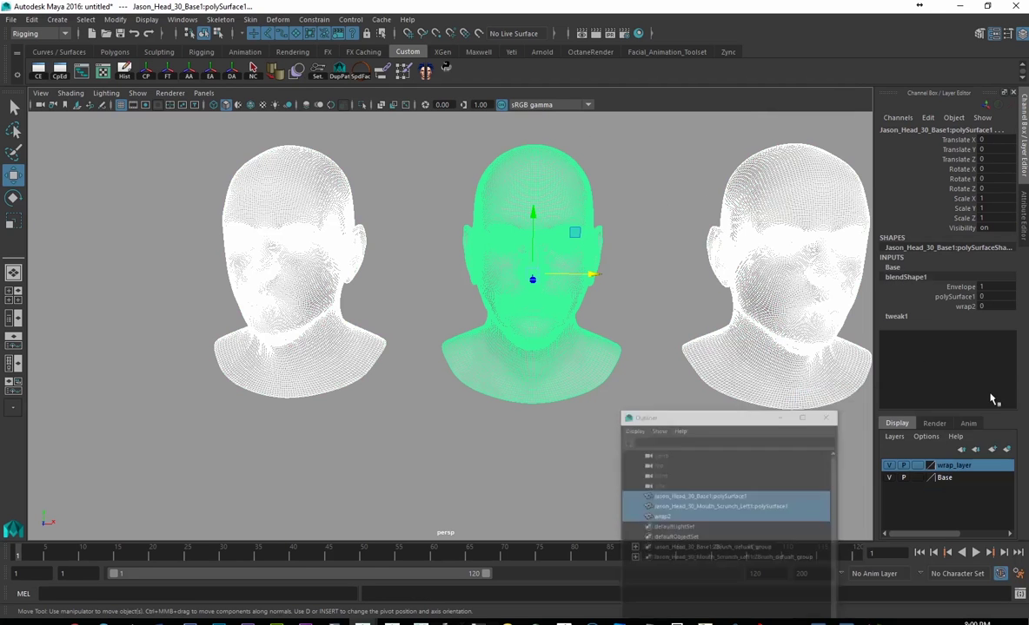
left_click(956, 296)
middle_click_drag(808, 265, 692, 260, "alt")
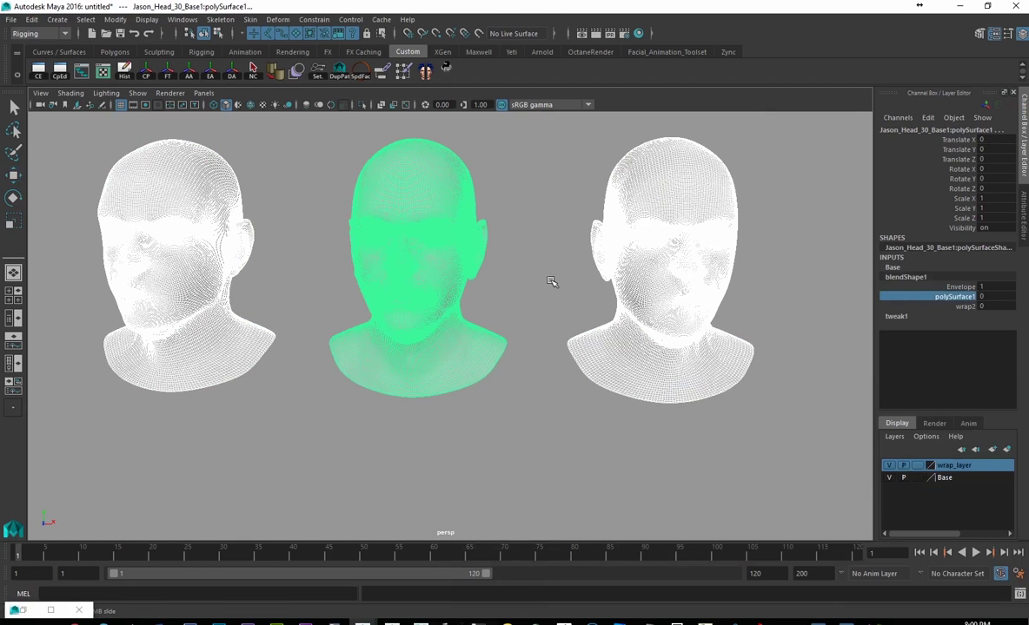
key("5")
left_click(609, 258)
key("w")
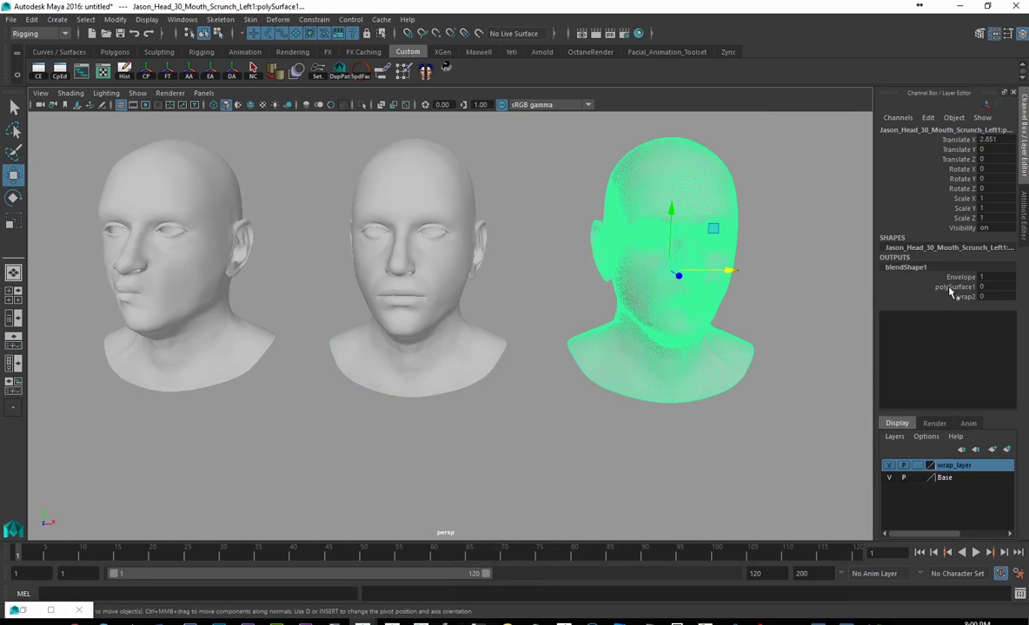
left_click(954, 287)
middle_click_drag(758, 268, 773, 296)
left_click(907, 296)
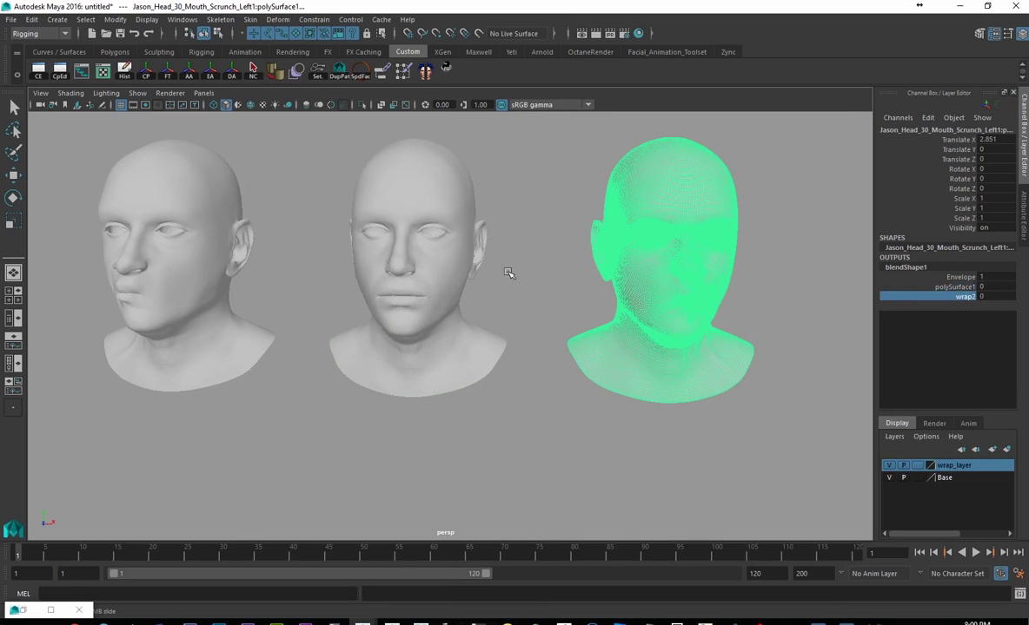
left_click_drag(507, 269, 650, 299, "alt")
right_click_drag(649, 299, 492, 282, "alt")
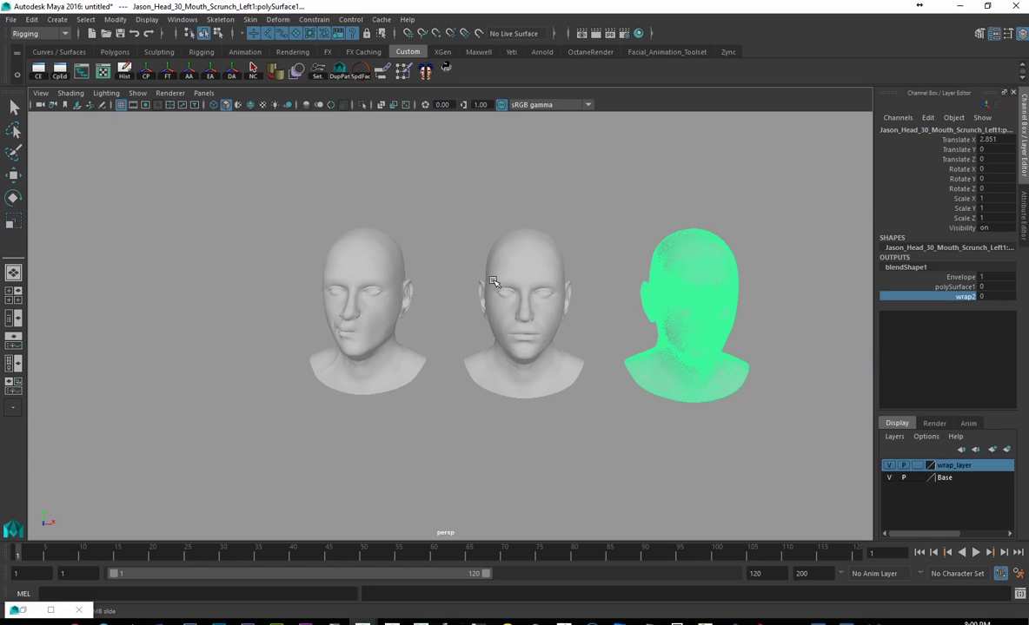
- Hide the middle and right heads with Ctrl+H
middle_click_drag(480, 246, 443, 211, "alt")
left_click(444, 211)
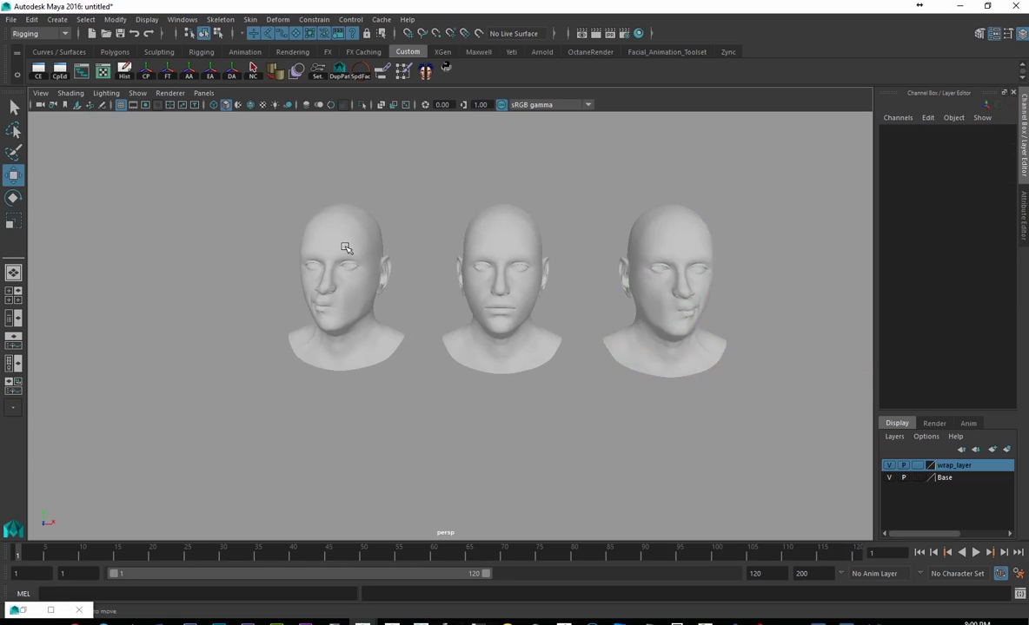
left_click(306, 224)
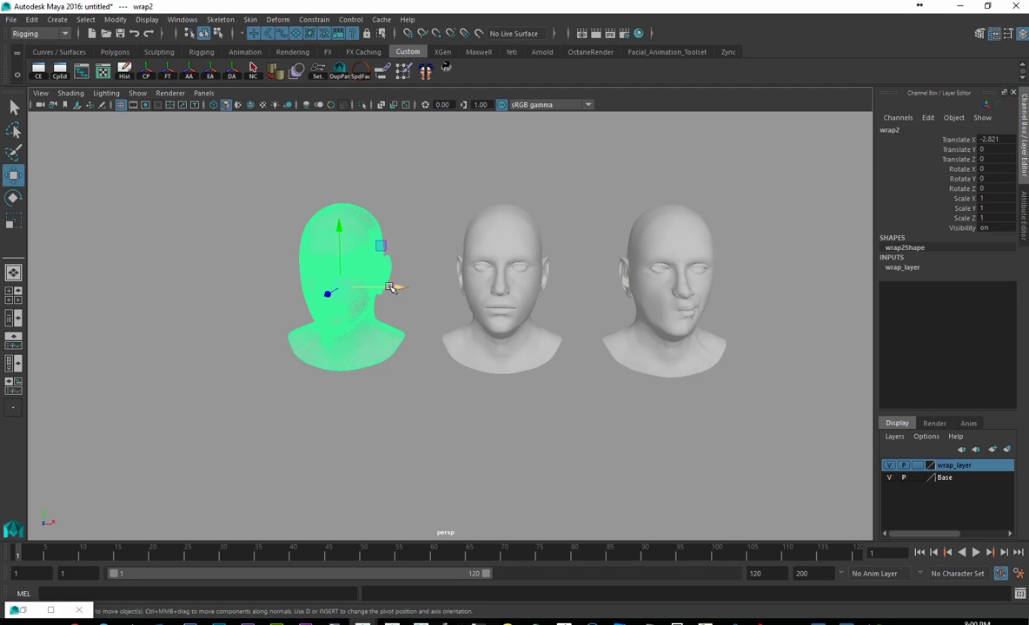
left_click_drag(443, 165, 745, 277)
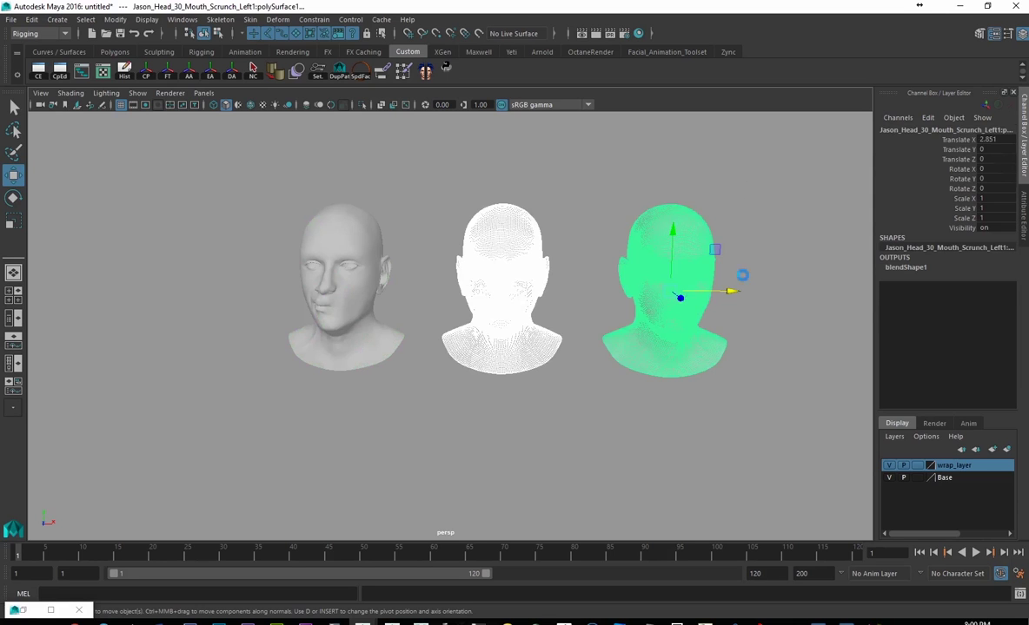
key("ctrl+h")
- Set wrap2's Translate X to 0 to centre it in the scene
left_click(327, 243)
double_click(994, 139)
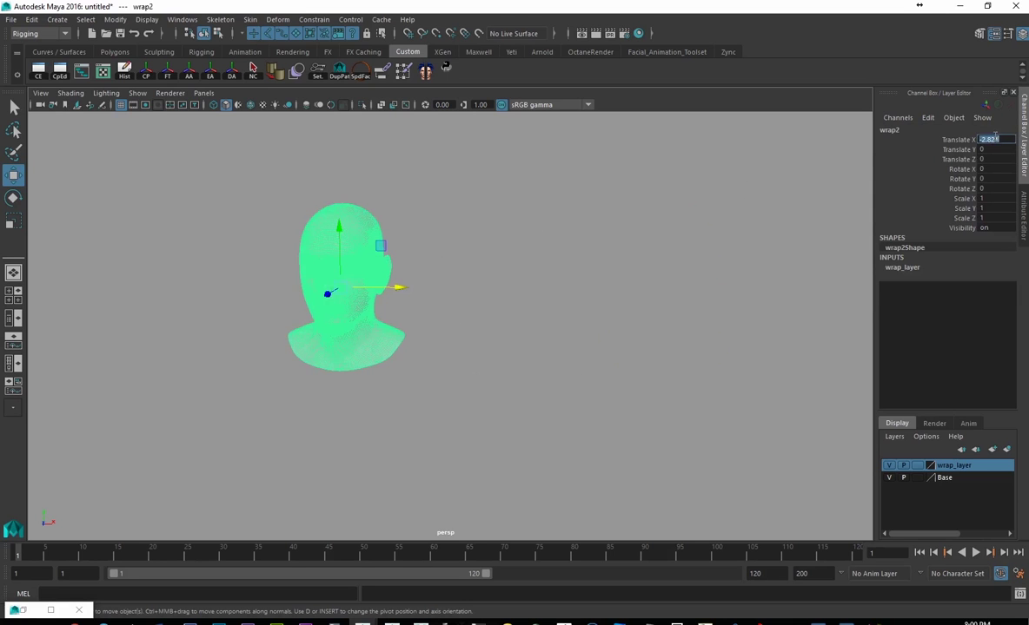
type("0")
key("Return")
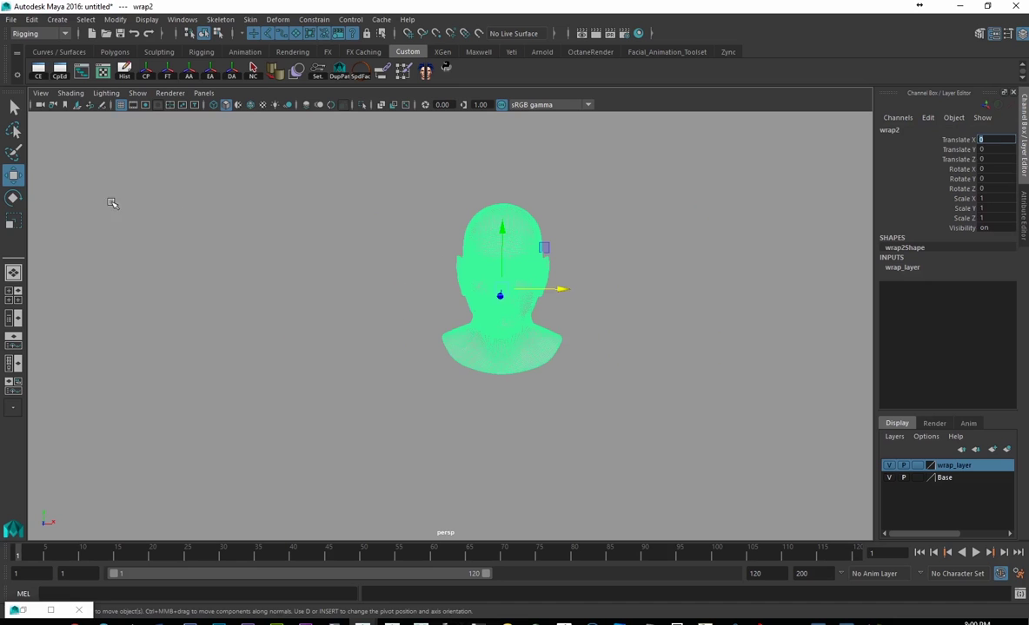
- Export the selected wrap2 head to the Blend Shapes folder as Jason_Head_30_Mouth_Scrunch_Right.OBJ
left_click(12, 21)
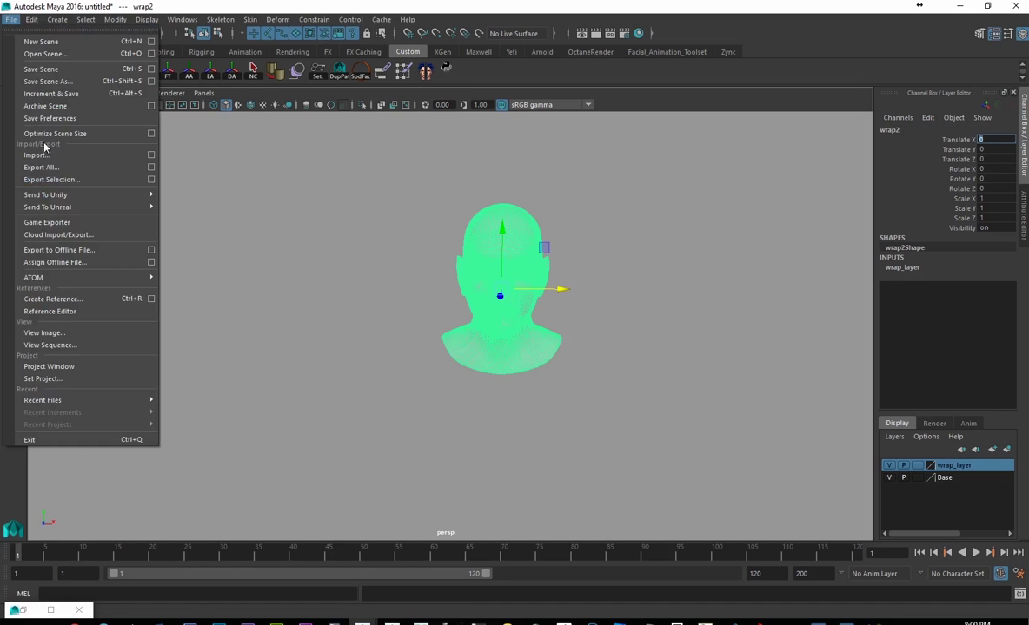
left_click(58, 180)
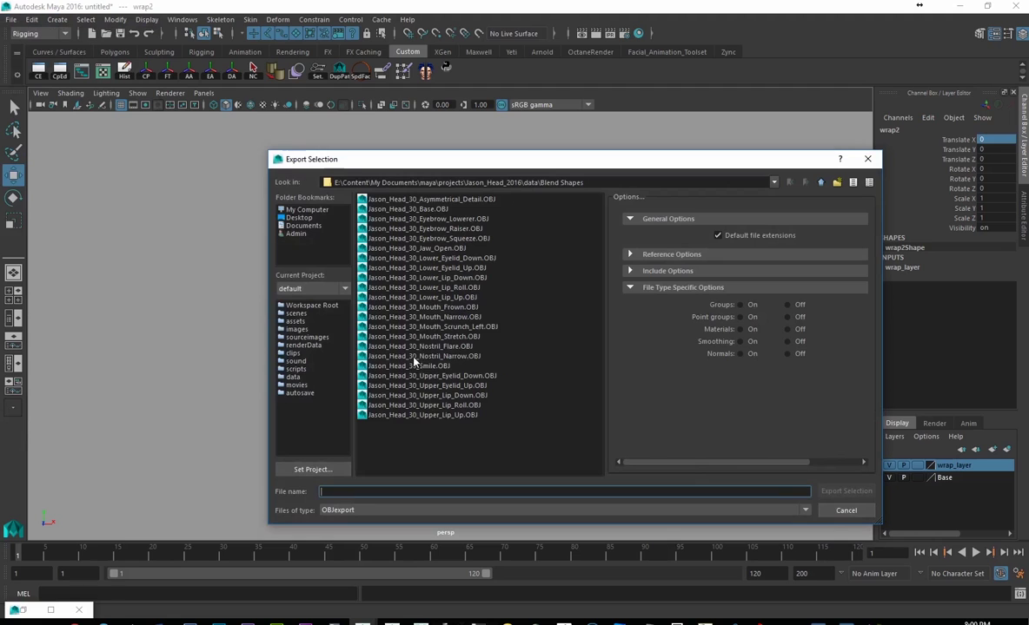
left_click(415, 328)
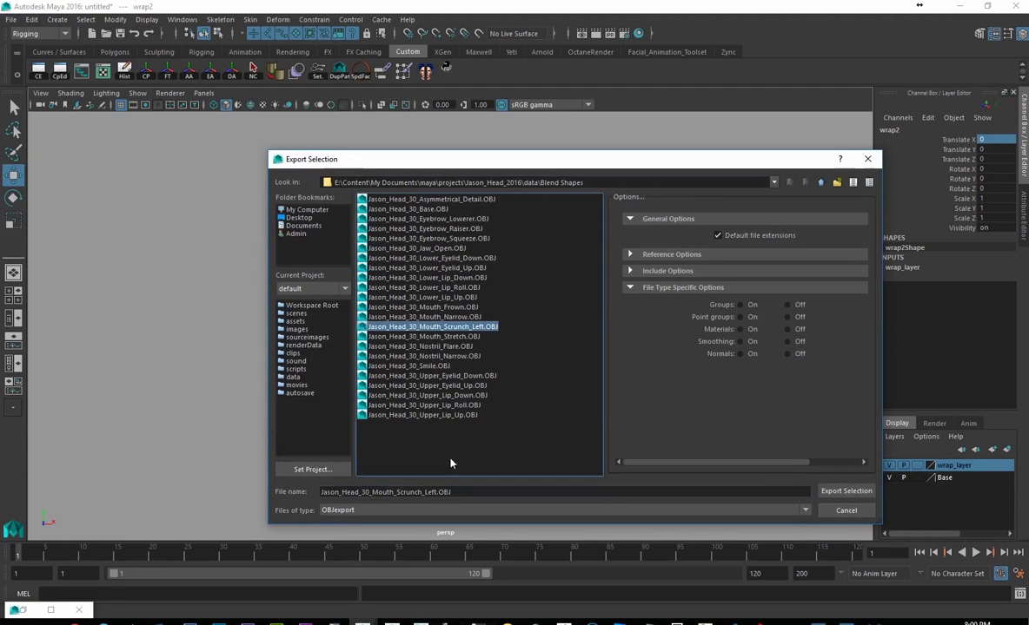
left_click(438, 491)
key("BackSpace")
key("BackSpace")
key("BackSpace")
key("BackSpace")
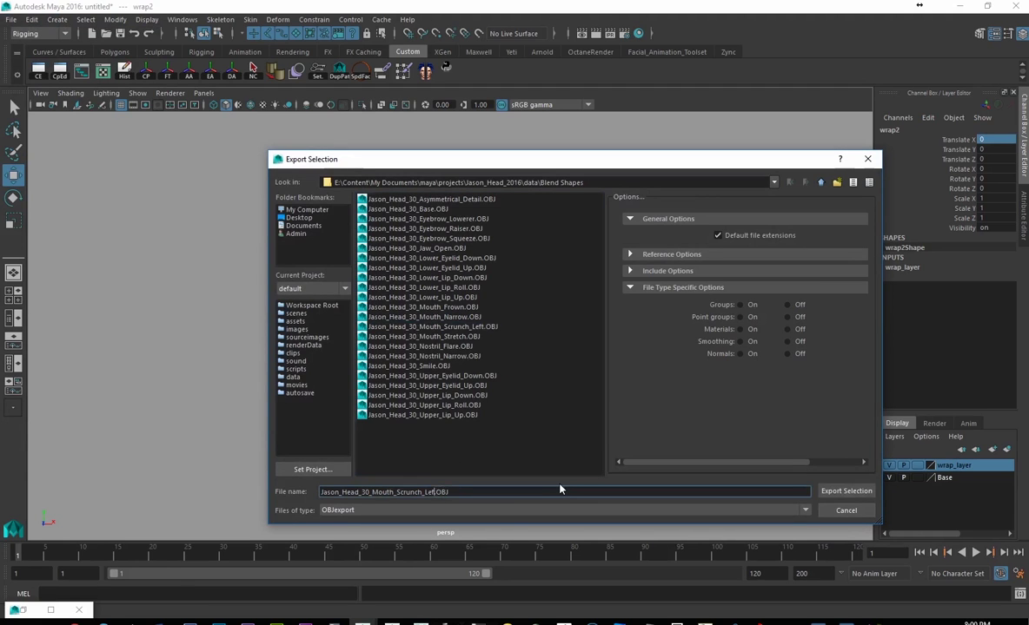
type("Right")
key("Return")
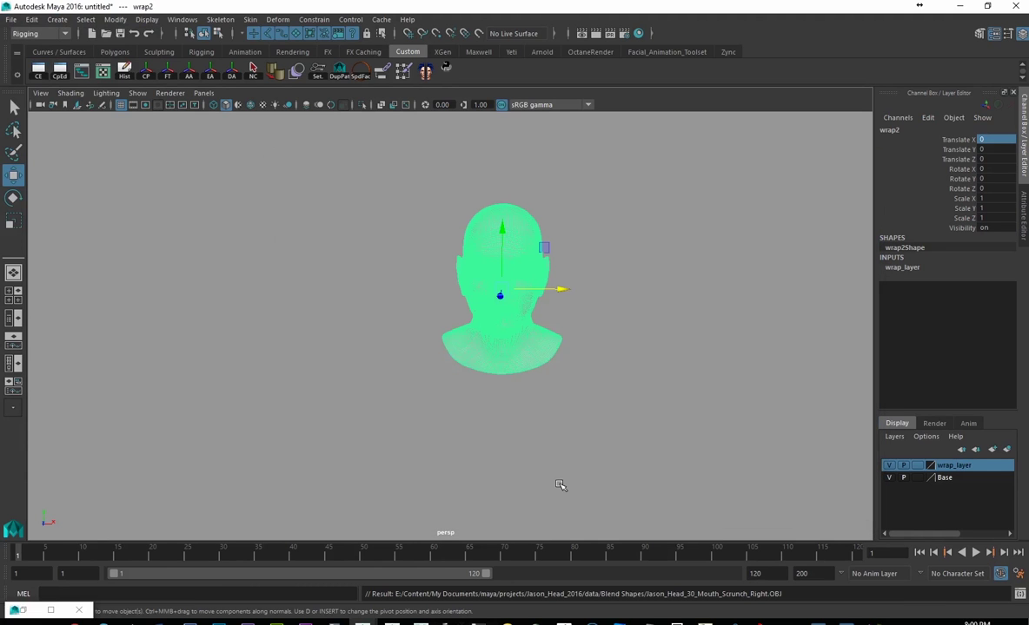
left_click(578, 426)
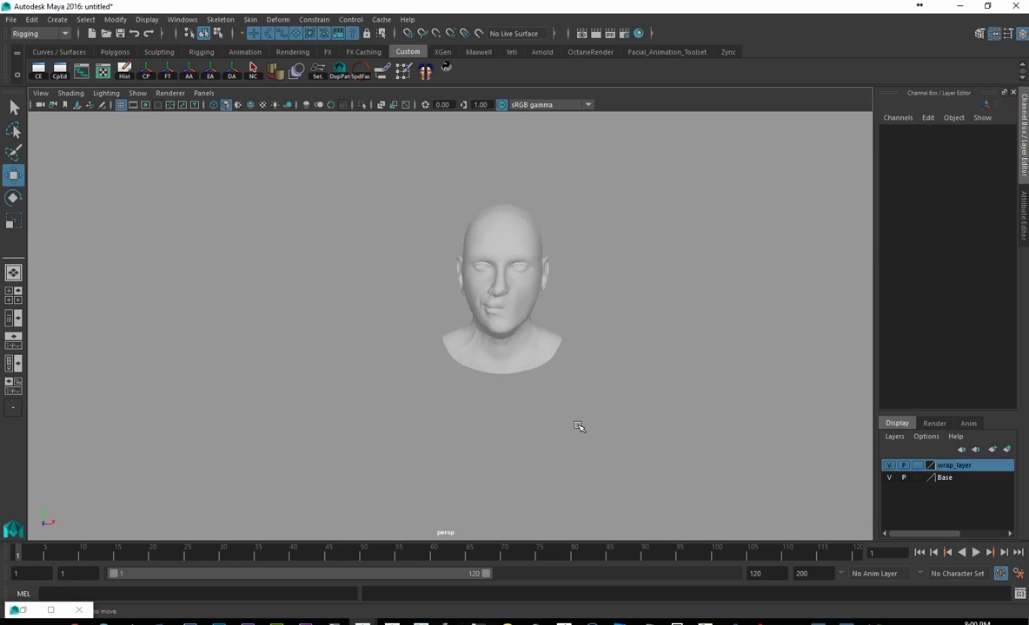